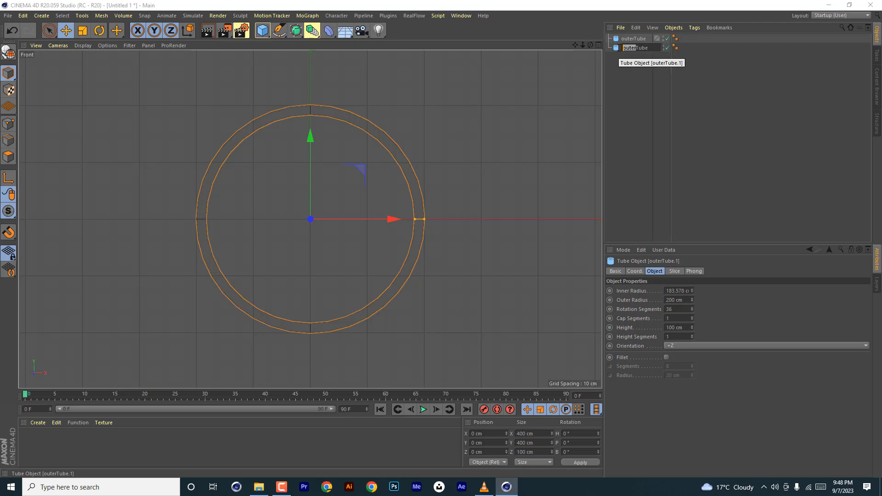
# - Rename the duplicated tube as nextTube and reduce its inner radius to about 162.6 cm
pyautogui.write('next')
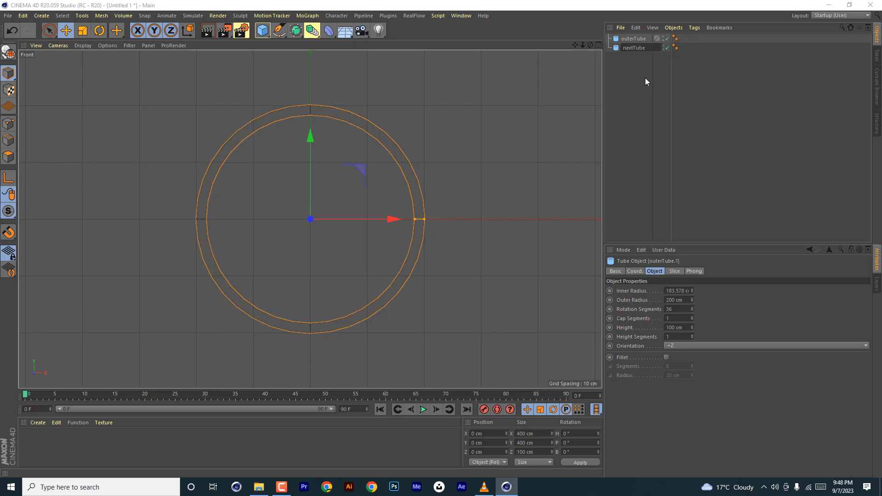
pyautogui.press('Return')
pyautogui.moveTo(415, 219); pyautogui.dragTo(403, 220)
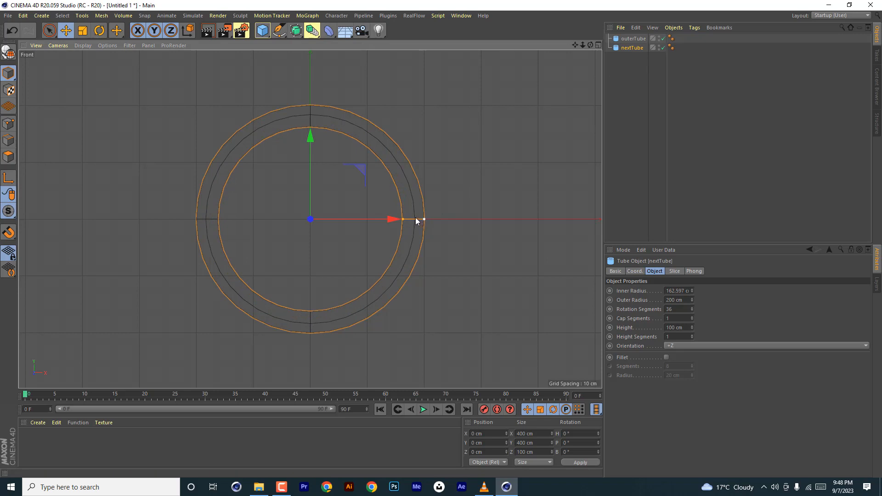
# - Set nextTube's outer radius to 183 cm and adjust its inner radius to about 163.4 cm
pyautogui.click(669, 301)
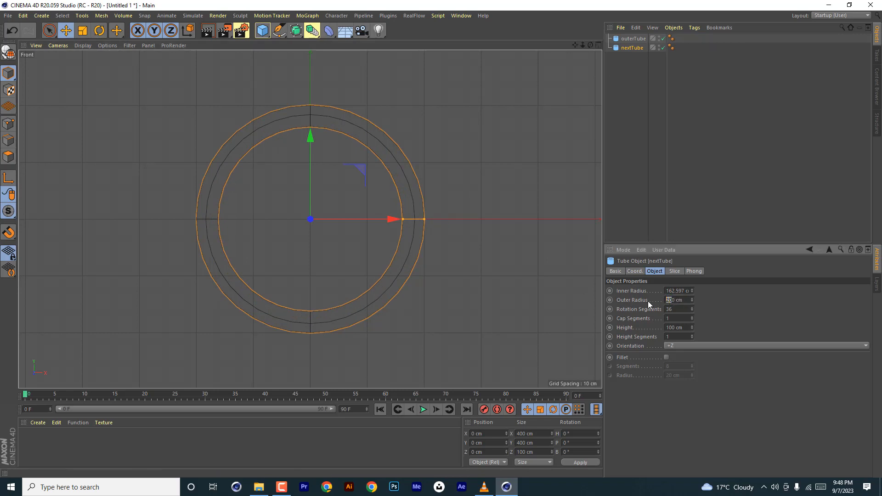
pyautogui.moveTo(693, 304); pyautogui.dragTo(693, 315)
pyautogui.scroll(3, 459, 208)
pyautogui.scroll(3, 459, 209)
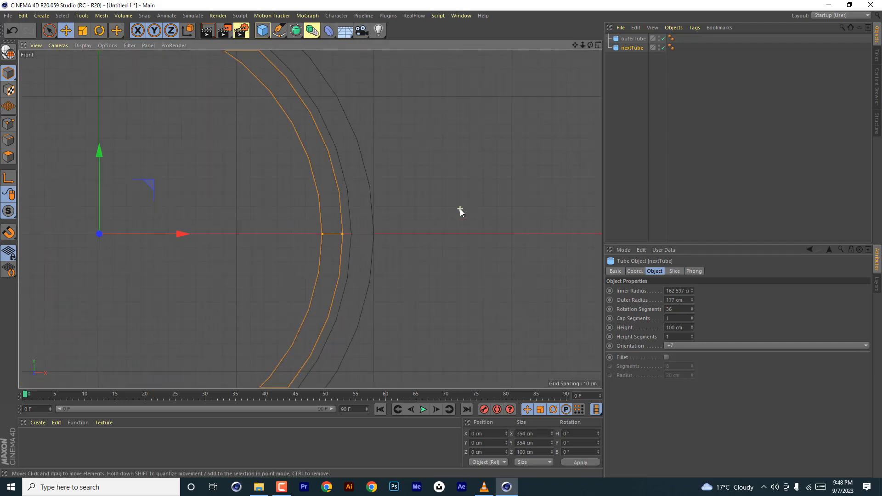
pyautogui.click(691, 299)
pyautogui.click(691, 298)
pyautogui.click(691, 298)
pyautogui.click(691, 298)
pyautogui.click(691, 299)
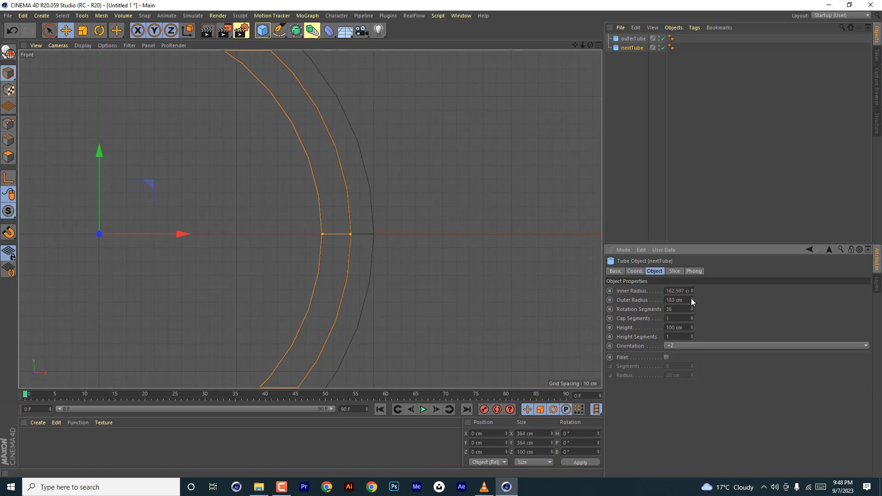
pyautogui.scroll(-5, 457, 225)
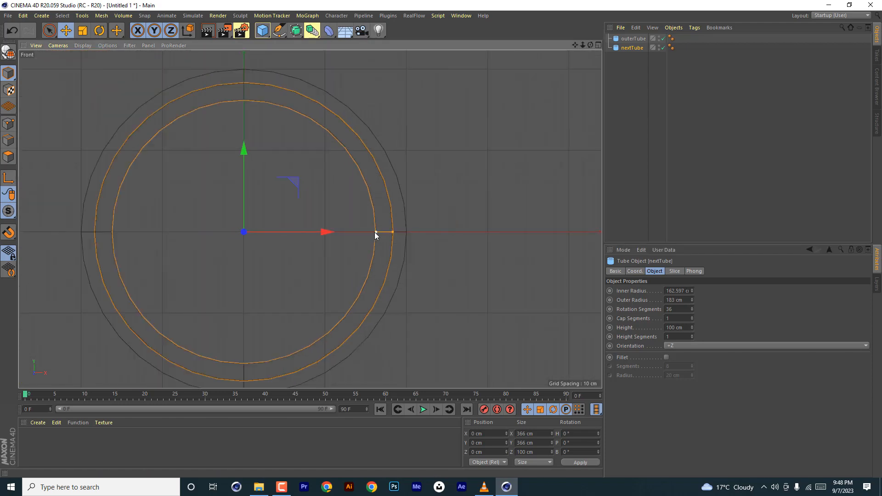
pyautogui.moveTo(374, 232); pyautogui.dragTo(377, 231)
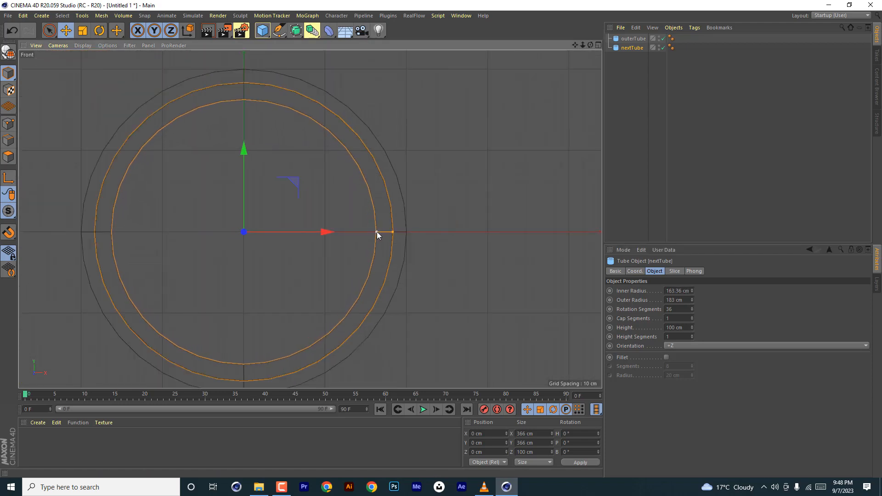
# - Add a torus primitive and set its orientation to +Z
pyautogui.click(262, 30)
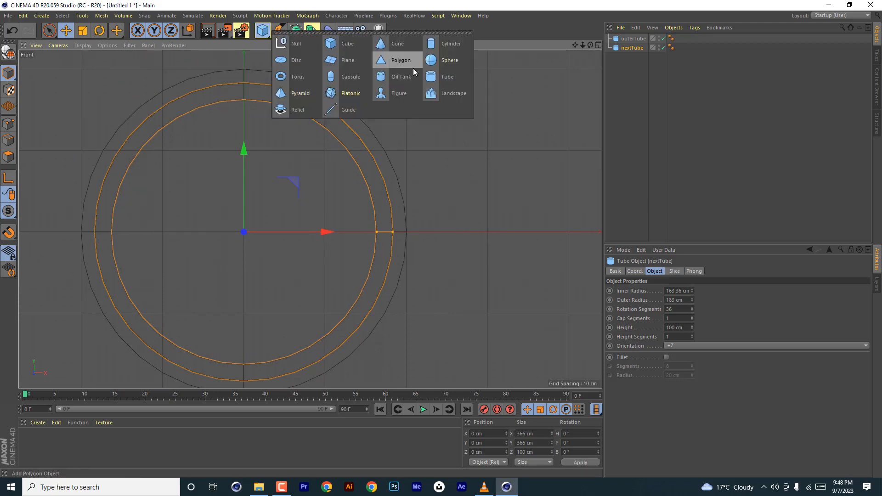
pyautogui.click(297, 76)
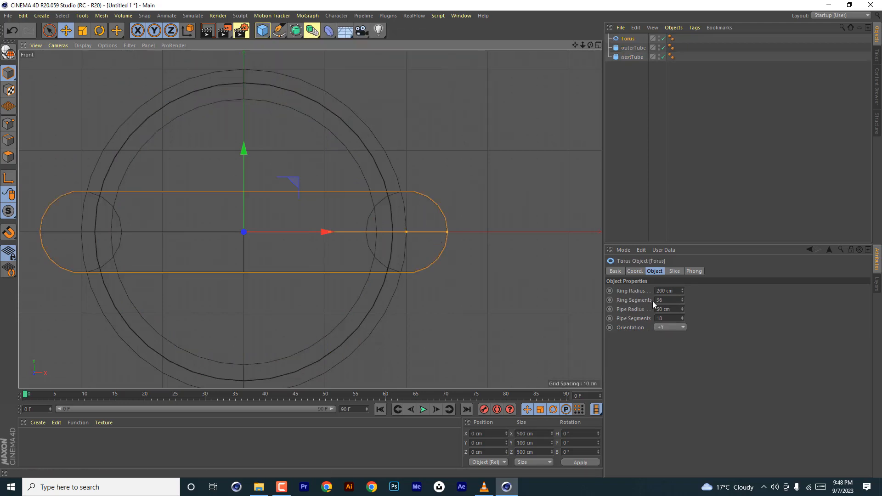
pyautogui.click(672, 327)
pyautogui.click(668, 374)
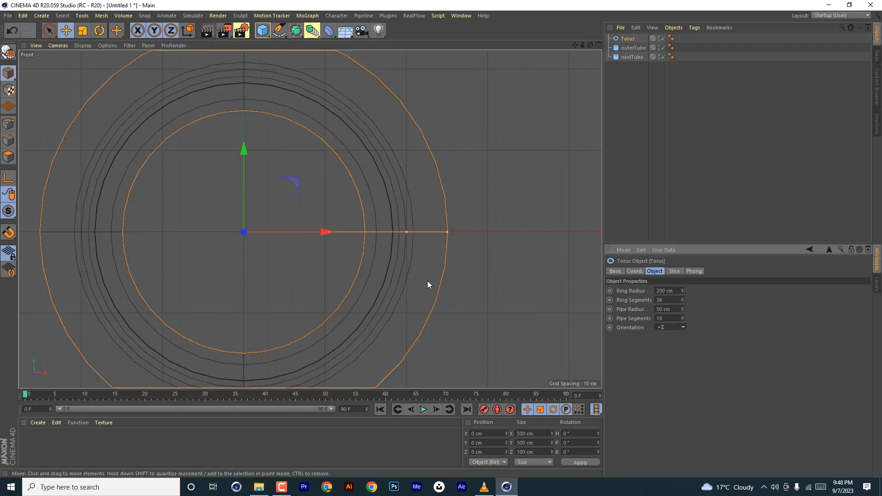
# - Shrink the torus to a ring radius of about 149 cm and a pipe radius of about 1.7 cm, inside the tubes
pyautogui.moveTo(406, 230)
pyautogui.mouseDown()
pyautogui.moveTo(327, 234)
pyautogui.moveTo(409, 228)
pyautogui.mouseUp()
pyautogui.scroll(5, 366, 232)
pyautogui.scroll(2, 366, 234)
pyautogui.scroll(-10, 414, 209)
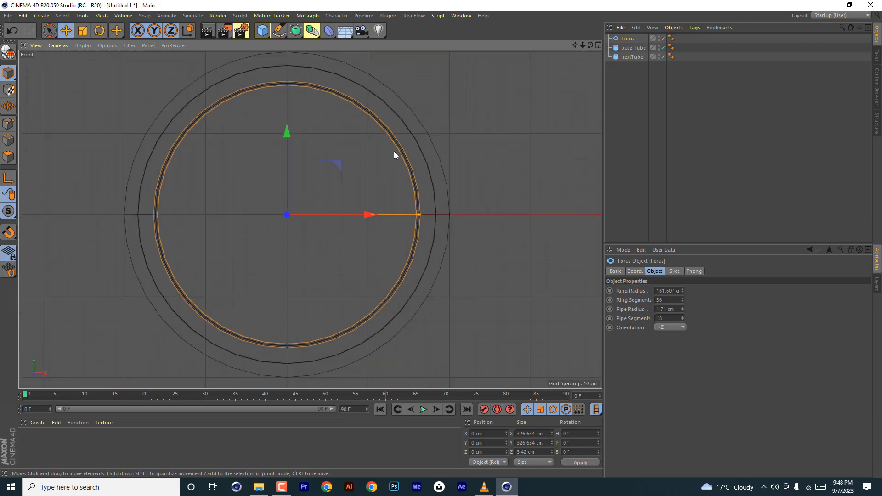
pyautogui.scroll(10, 416, 213)
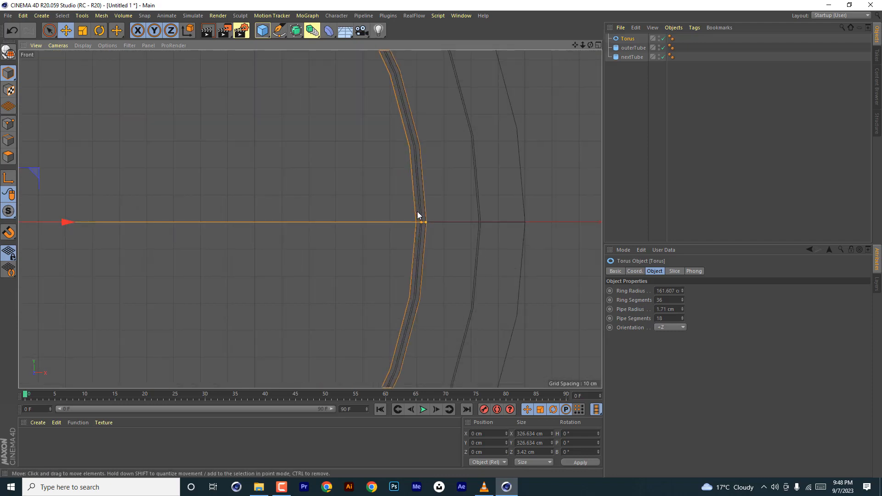
pyautogui.moveTo(423, 225); pyautogui.dragTo(381, 227)
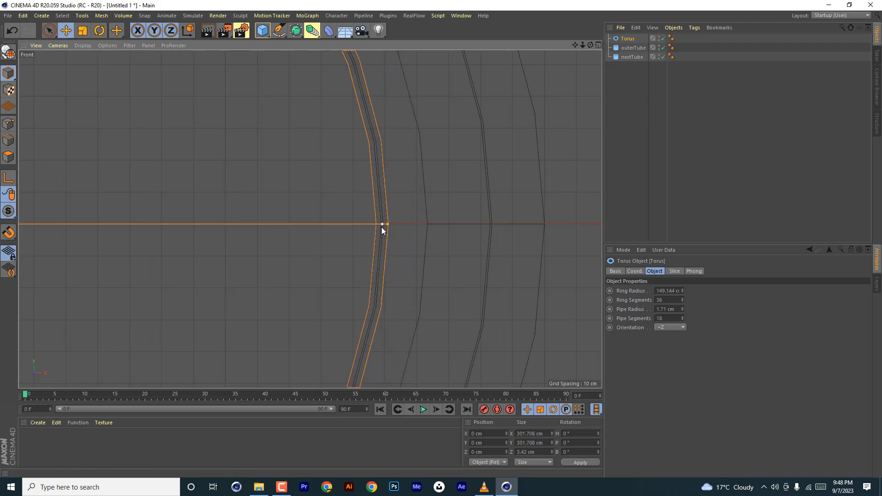
# - Duplicate nextTube and rename the copy as innerTube
pyautogui.click(636, 58)
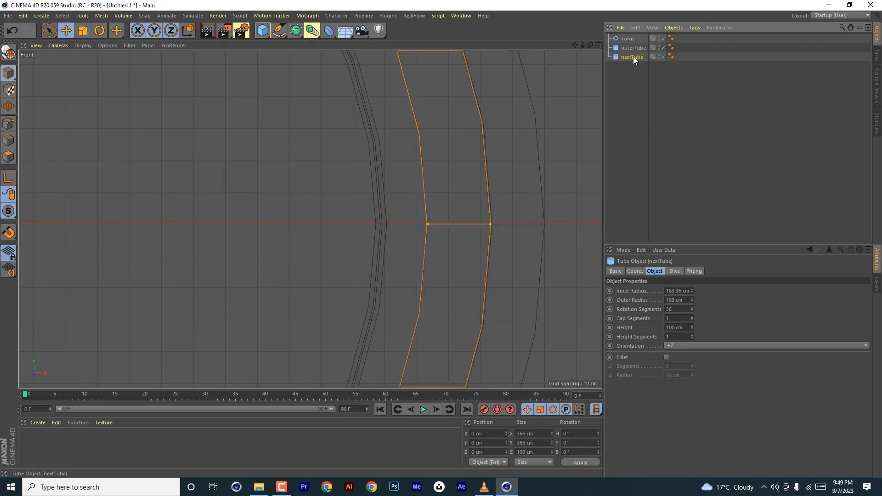
pyautogui.keyDown('ctrl'); pyautogui.moveTo(633, 57); pyautogui.dragTo(633, 66); pyautogui.keyUp('ctrl')
pyautogui.doubleClick(633, 66)
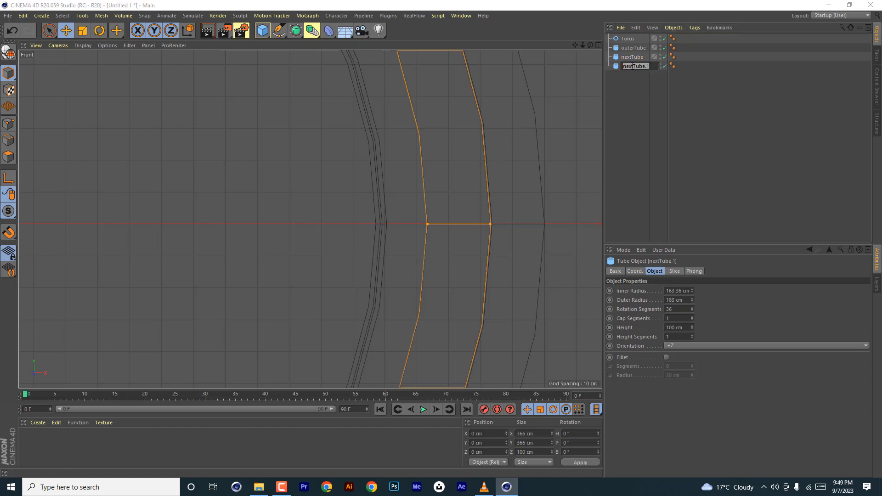
pyautogui.press('End')
pyautogui.press('BackSpace')
pyautogui.press('BackSpace')
pyautogui.press('BackSpace')
pyautogui.press('BackSpace')
pyautogui.write('inner')
pyautogui.press('Return')
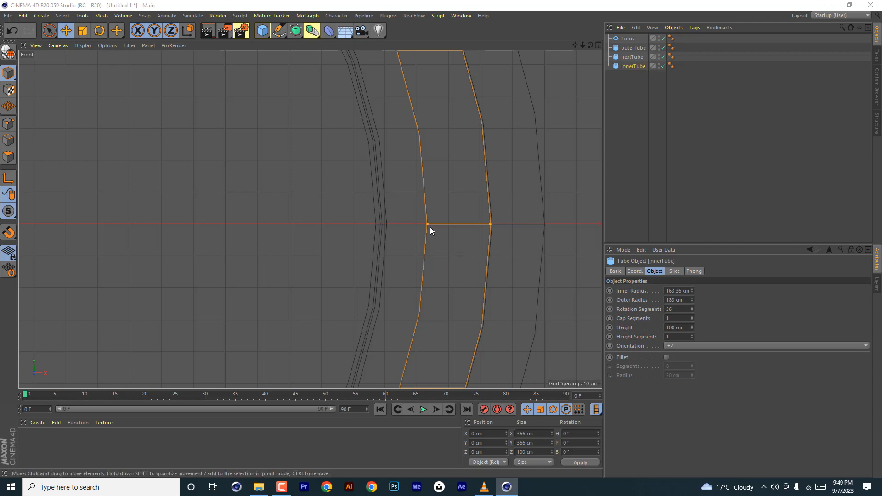
# - Resize innerTube to an inner radius of about 150.7 cm and an outer radius of 163 cm
pyautogui.moveTo(430, 227); pyautogui.dragTo(387, 230)
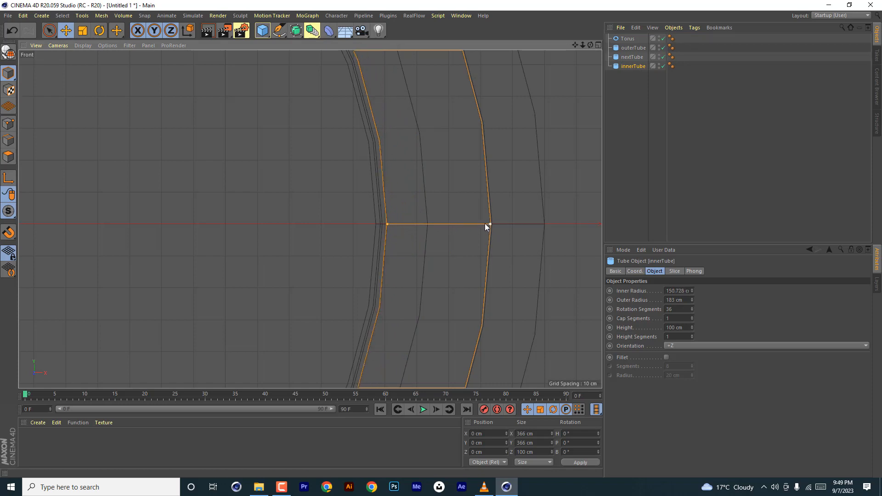
pyautogui.moveTo(691, 301); pyautogui.dragTo(692, 305)
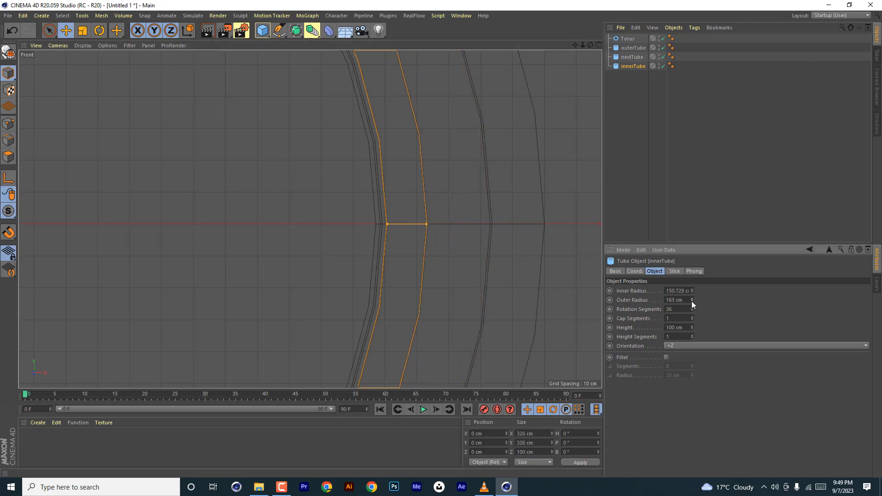
pyautogui.scroll(-3, 410, 204)
# - Set the height of outerTube, nextTube and innerTube together to 23 cm
pyautogui.click(598, 45)
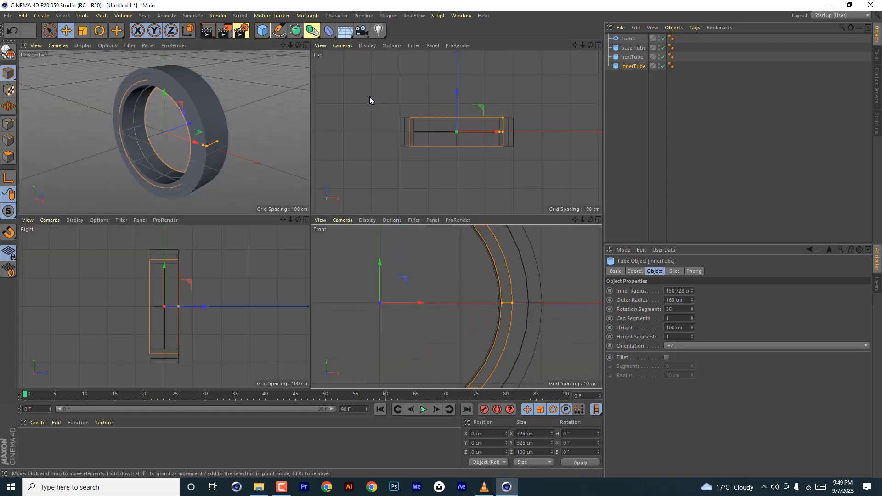
pyautogui.click(306, 45)
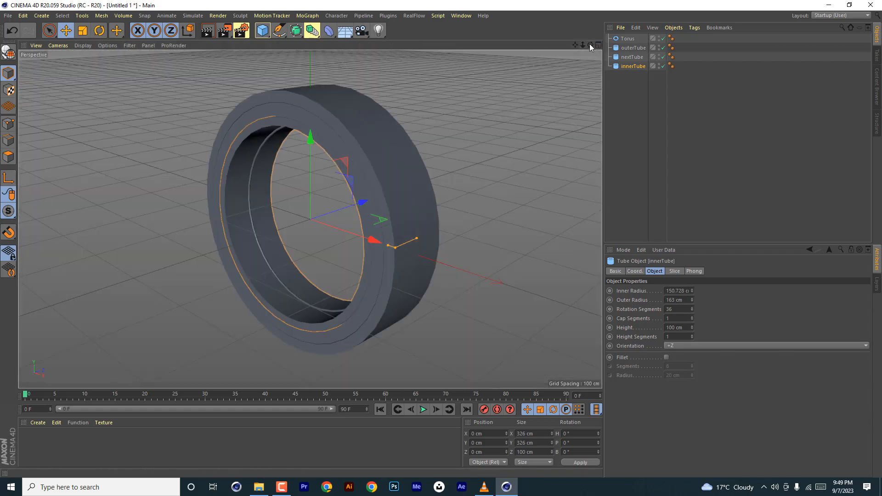
pyautogui.moveTo(590, 45)
pyautogui.mouseDown()
pyautogui.moveTo(616, 46)
pyautogui.moveTo(592, 52)
pyautogui.mouseUp()
pyautogui.keyDown('shift'); pyautogui.click(633, 48); pyautogui.keyUp('shift')
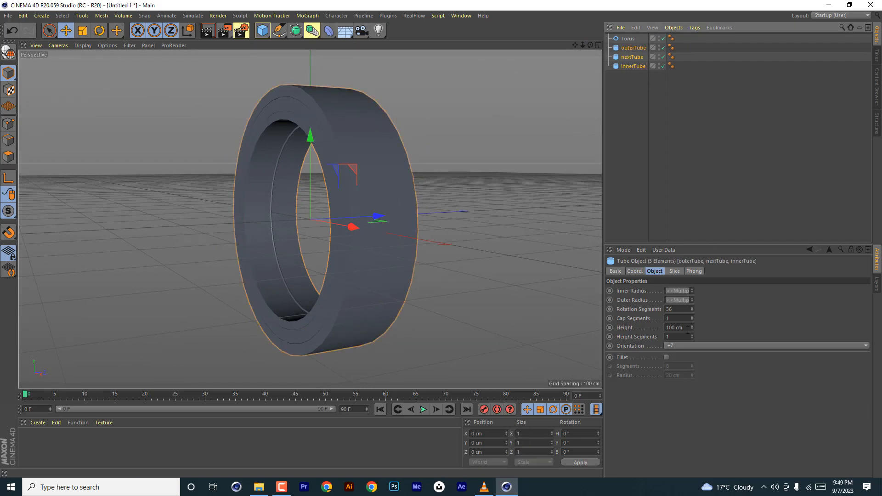
pyautogui.moveTo(691, 326); pyautogui.dragTo(691, 359)
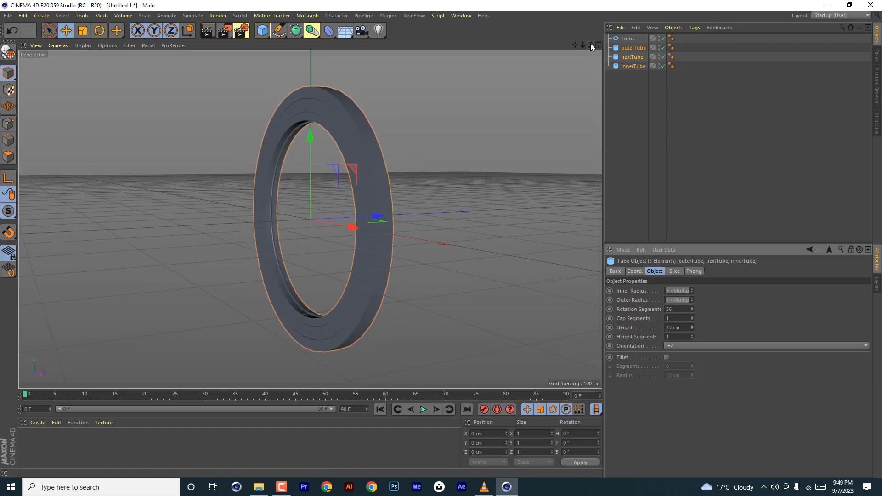
# - Set the torus's ring segments to 38, and undo a trial enlargement of its ring radius
pyautogui.moveTo(591, 45); pyautogui.dragTo(540, 47)
pyautogui.click(627, 39)
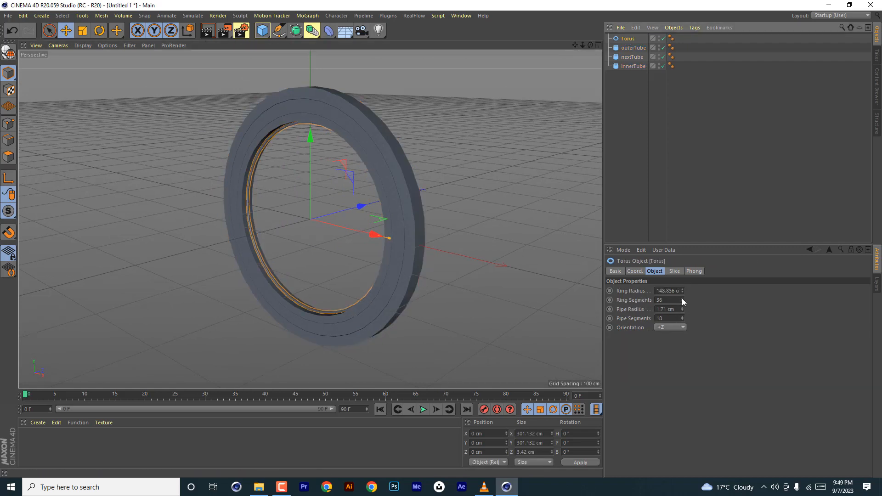
pyautogui.moveTo(682, 299)
pyautogui.mouseDown()
pyautogui.moveTo(682, 276)
pyautogui.moveTo(686, 302)
pyautogui.moveTo(683, 289)
pyautogui.mouseUp()
pyautogui.hotkey('ctrl', 'z')
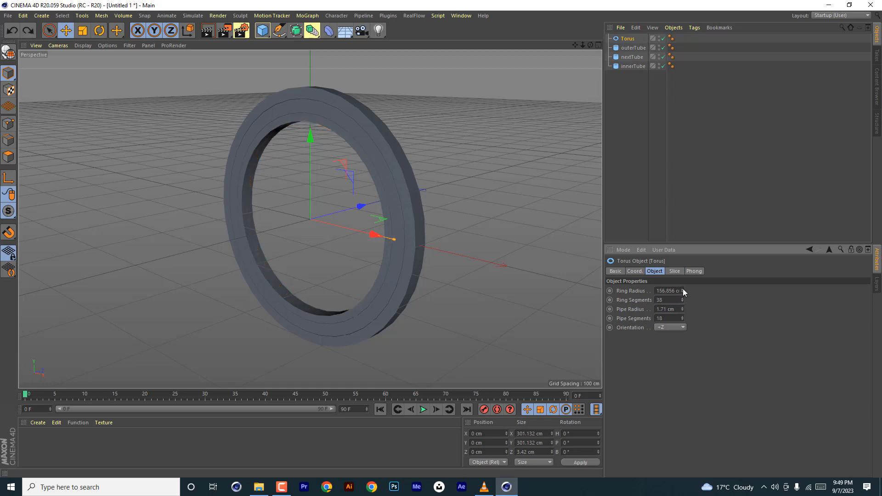
pyautogui.hotkey('ctrl', 'z')
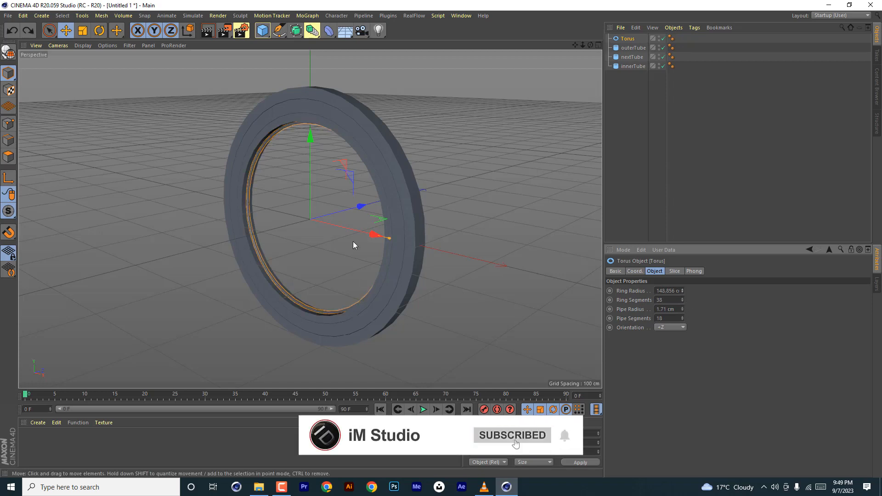
# - Move the torus along Z to about -12.2 cm, at the front edge of the tubes
pyautogui.click(599, 44)
pyautogui.scroll(5, 467, 136)
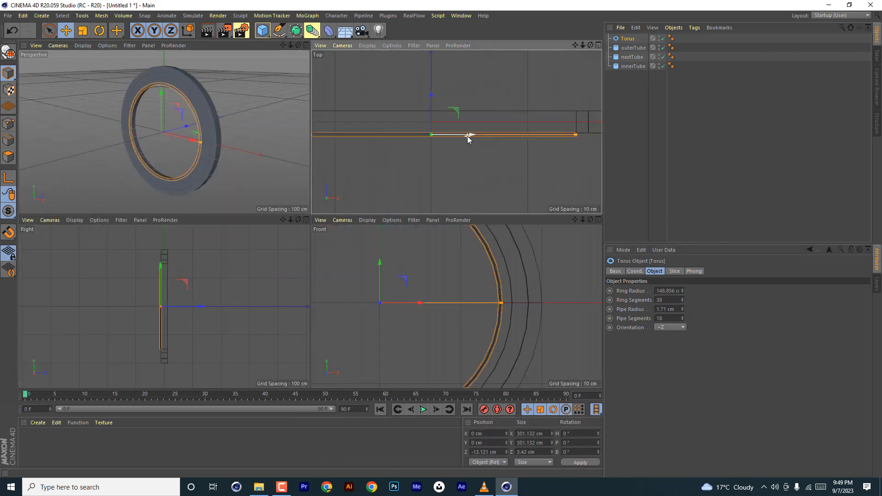
pyautogui.click(598, 45)
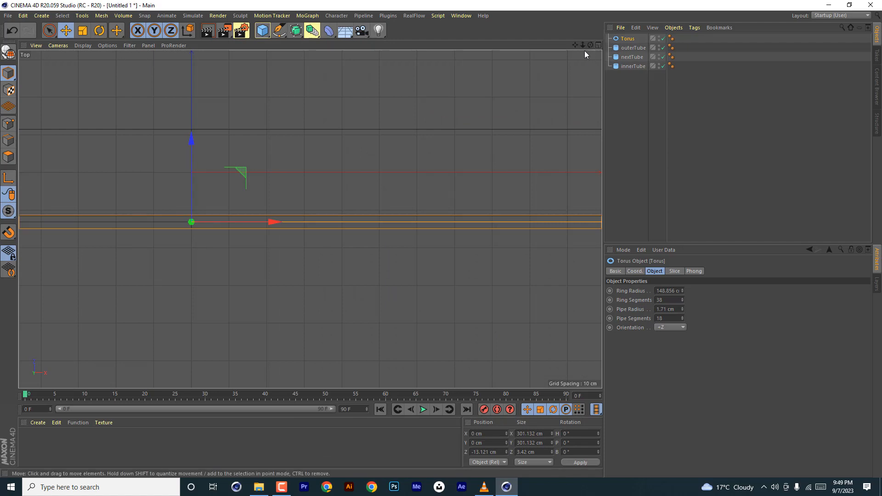
pyautogui.moveTo(583, 44)
pyautogui.mouseDown()
pyautogui.moveTo(512, 44)
pyautogui.moveTo(572, 45)
pyautogui.mouseUp()
pyautogui.moveTo(244, 137); pyautogui.dragTo(244, 135)
# - Enlarge the torus's pipe radius to about 2.5 cm with a ring radius of about 148.4 cm, so it meets innerTube's edge
pyautogui.scroll(5, 561, 220)
pyautogui.scroll(4, 538, 221)
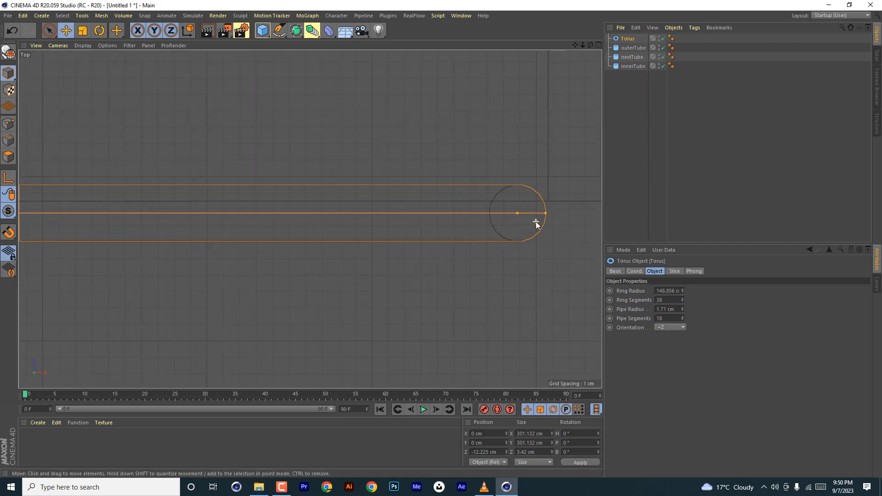
pyautogui.moveTo(517, 213); pyautogui.dragTo(550, 213)
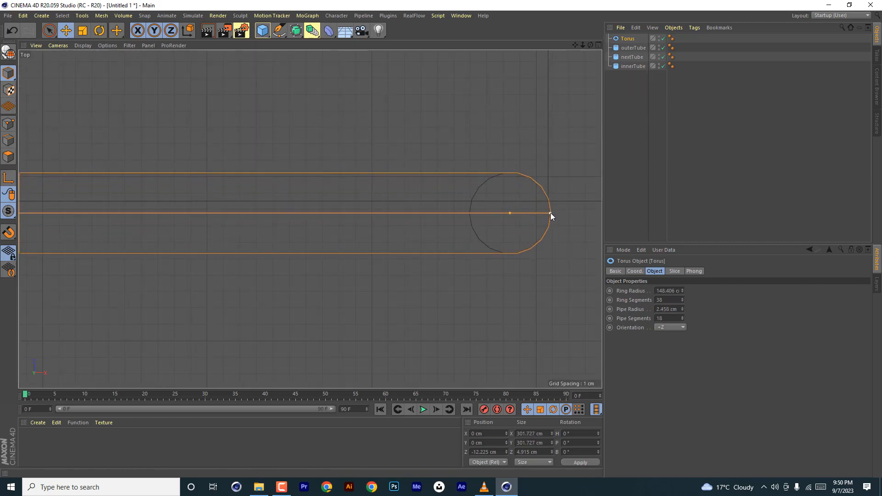
# - Enable fillets on outerTube, nextTube and innerTube together with 5 fillet segments
pyautogui.click(598, 45)
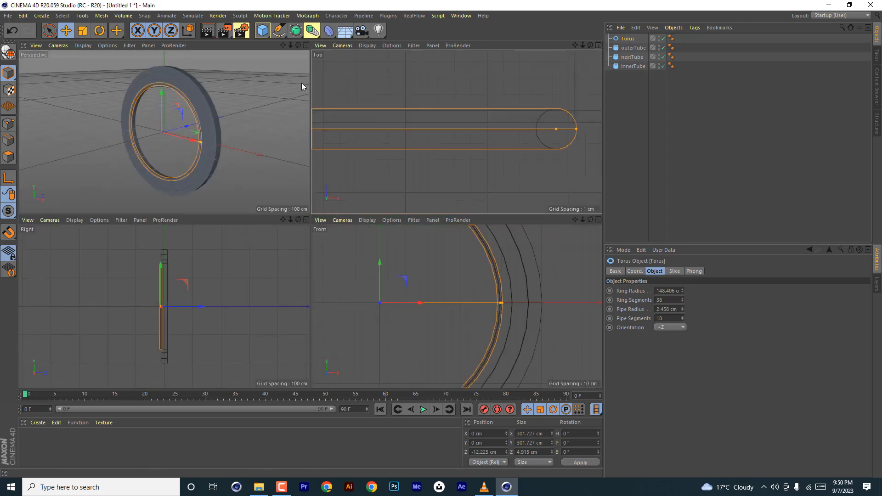
pyautogui.click(305, 45)
pyautogui.moveTo(591, 45)
pyautogui.mouseDown()
pyautogui.moveTo(574, 46)
pyautogui.moveTo(584, 60)
pyautogui.moveTo(589, 52)
pyautogui.mouseUp()
pyautogui.moveTo(635, 84); pyautogui.dragTo(641, 46)
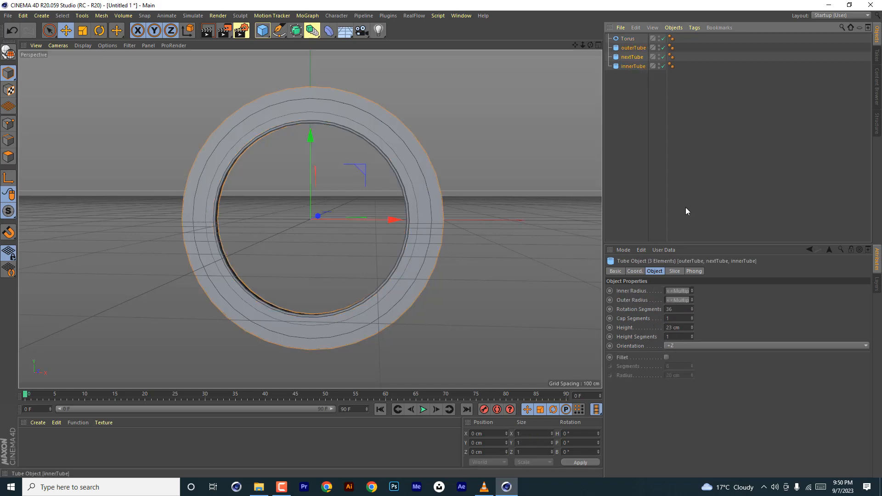
pyautogui.click(666, 358)
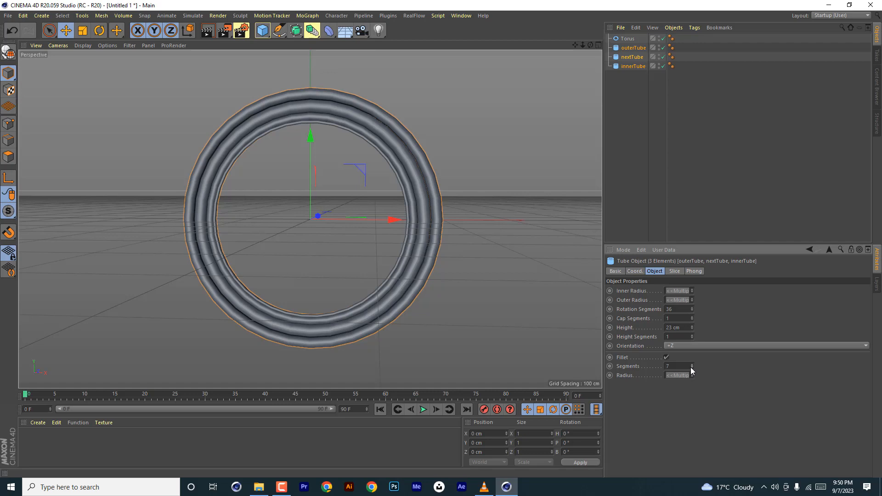
pyautogui.click(692, 368)
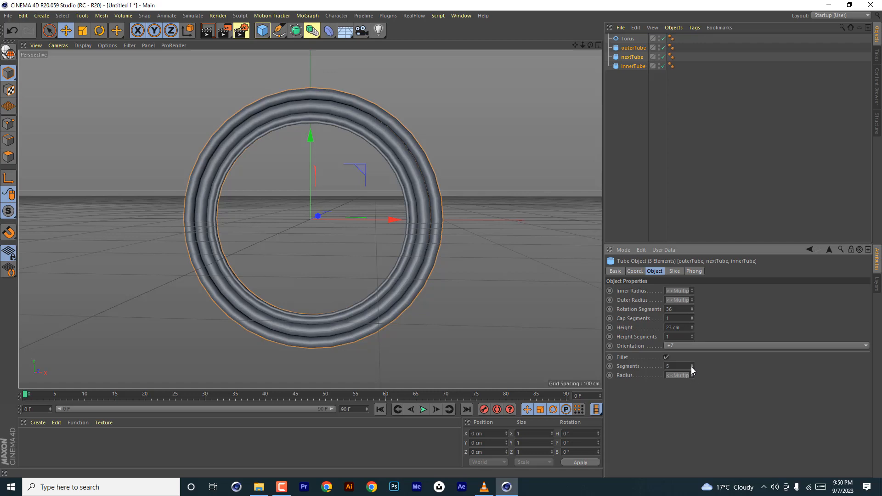
# - Reduce innerTube's fillet radius to 1.136 cm
pyautogui.click(627, 111)
pyautogui.click(633, 66)
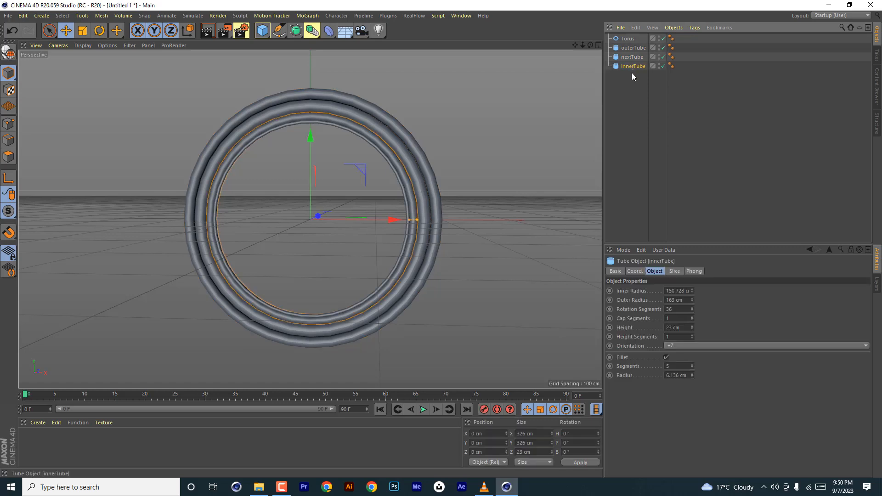
pyautogui.click(692, 376)
pyautogui.click(692, 376)
pyautogui.click(693, 376)
pyautogui.click(693, 376)
pyautogui.click(693, 376)
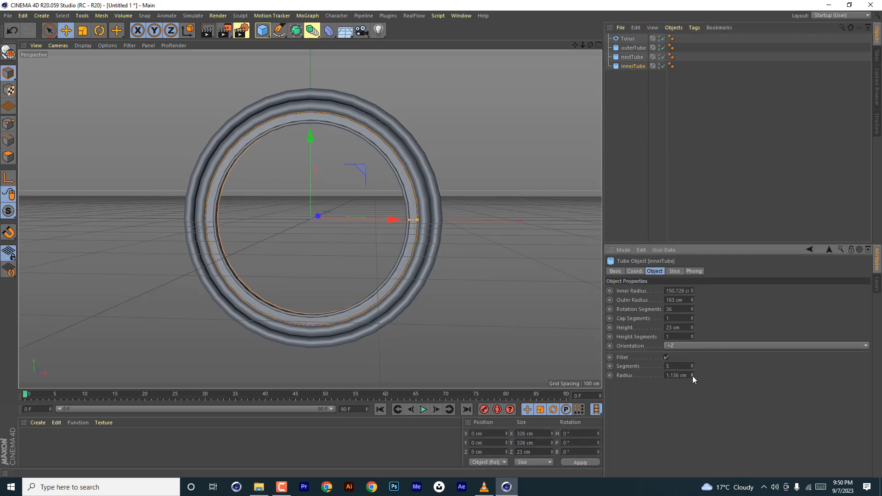
# - Set the fillet radius of innerTube, nextTube and outerTube to 2 cm each
pyautogui.click(678, 375)
pyautogui.click(632, 57)
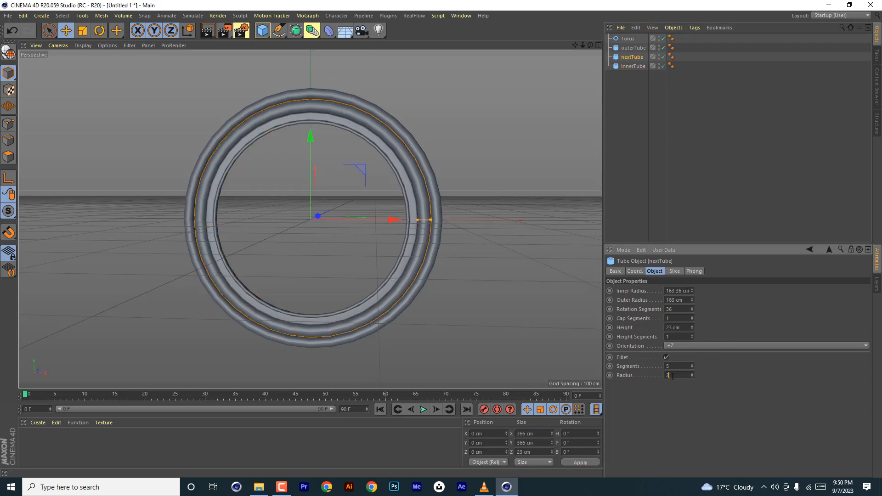
pyautogui.click(633, 48)
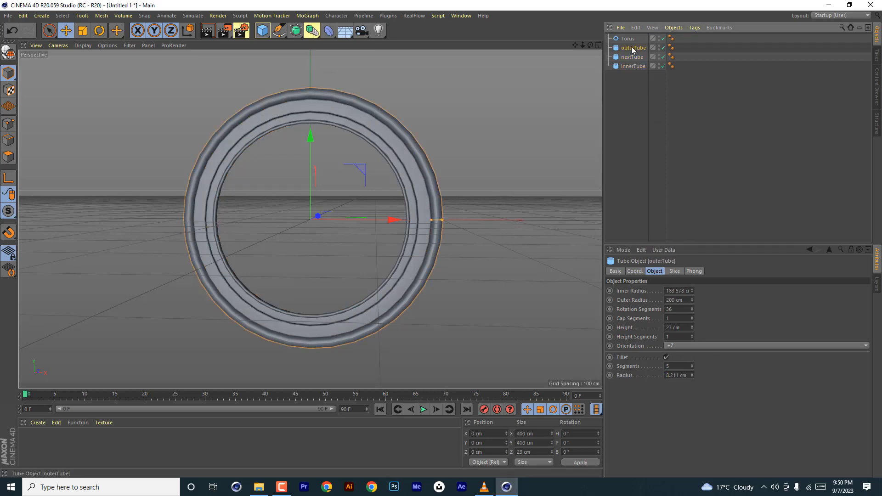
pyautogui.click(671, 375)
pyautogui.write('2')
pyautogui.click(673, 366)
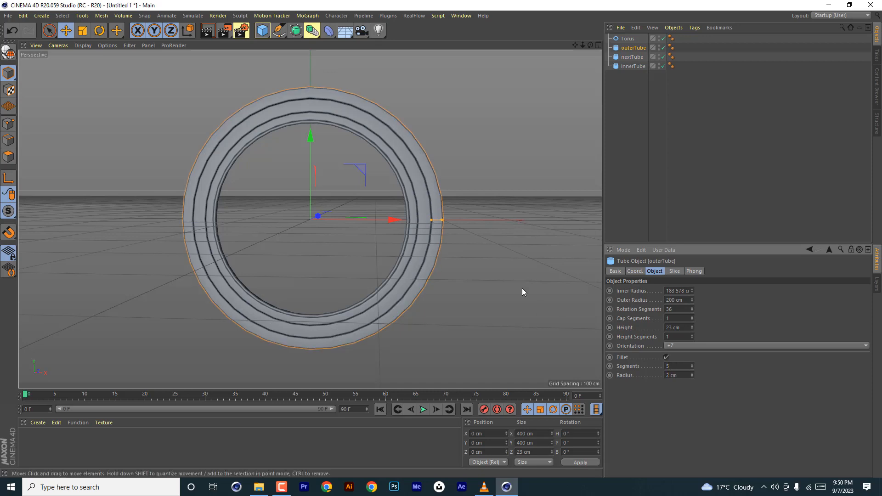
# - Set outerTube, nextTube and innerTube to 76 rotation segments and the torus to 76 ring segments
pyautogui.scroll(4, 439, 208)
pyautogui.moveTo(625, 78); pyautogui.dragTo(635, 47)
pyautogui.click(670, 310)
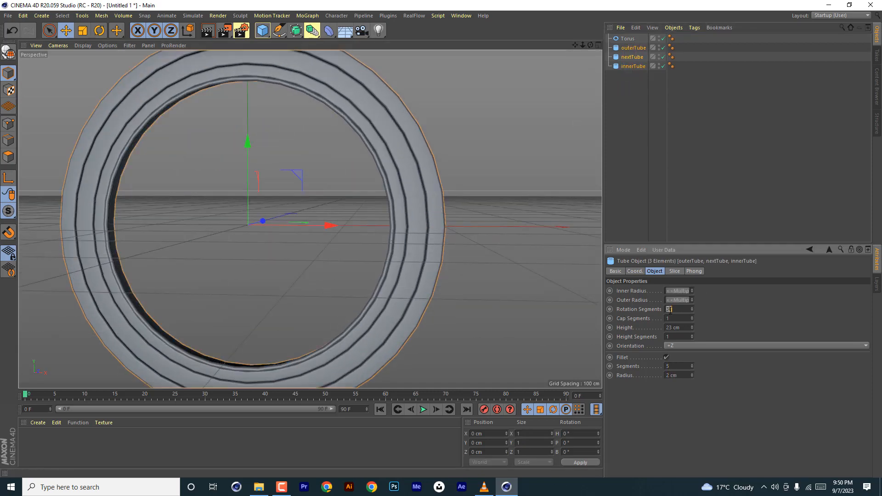
pyautogui.click(678, 318)
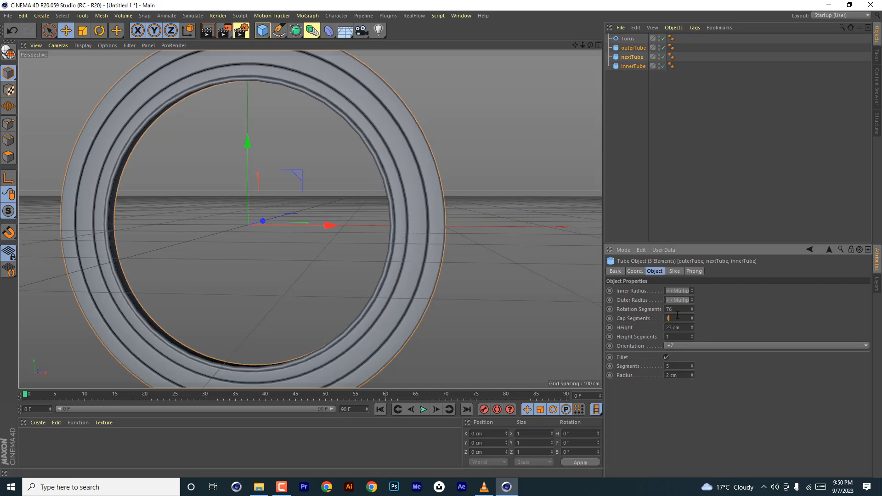
pyautogui.click(626, 39)
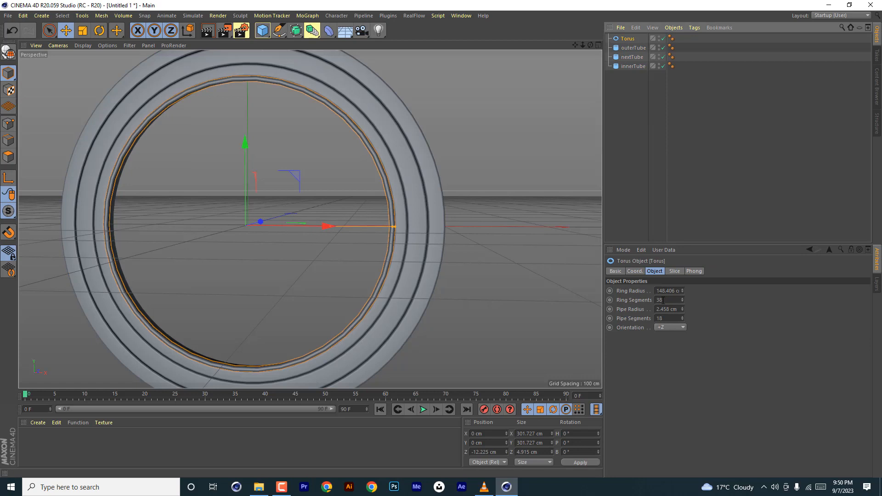
pyautogui.click(663, 300)
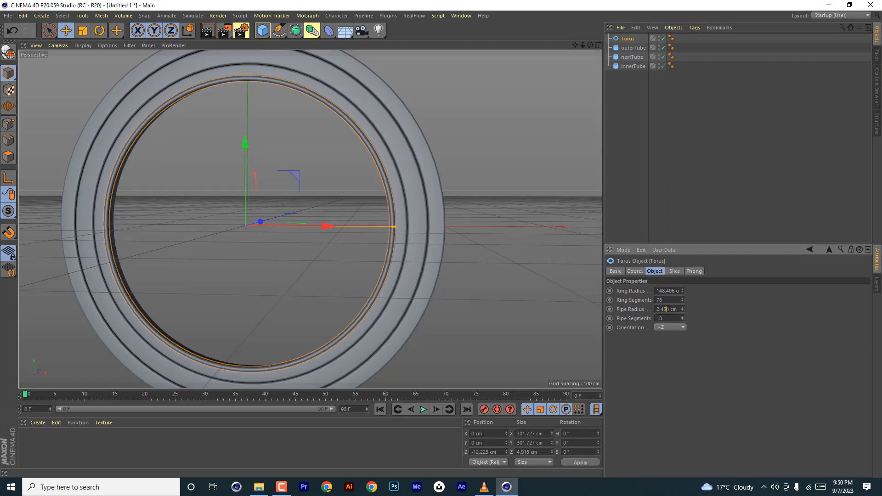
# - Add a sphere in the middle of the rings and rename the torus as rasta ring
pyautogui.moveTo(590, 45); pyautogui.dragTo(542, 47)
pyautogui.moveTo(262, 30); pyautogui.dragTo(437, 60)
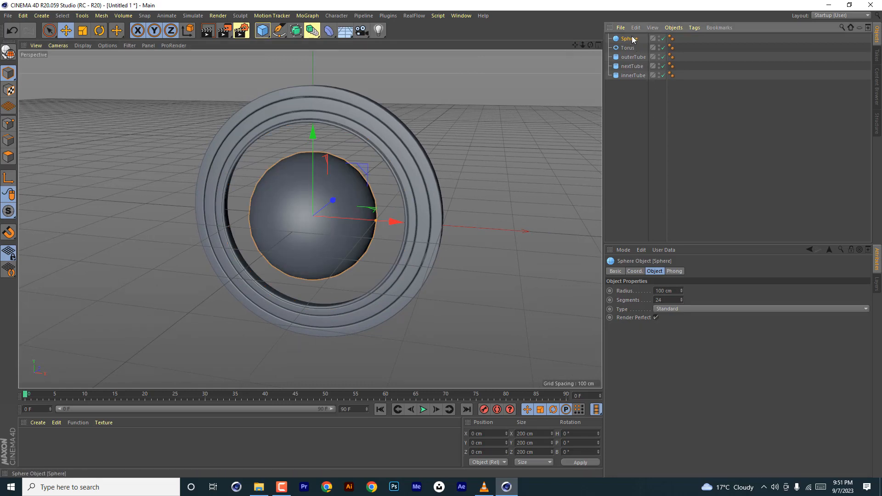
pyautogui.doubleClick(628, 48)
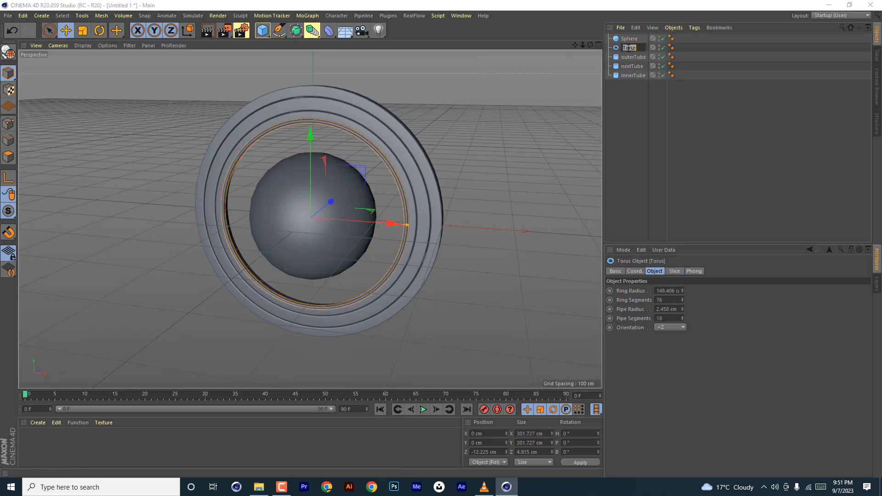
pyautogui.press('BackSpace')
pyautogui.write('rasta ring')
pyautogui.press('Return')
# - Rename the sphere as base plate and change its type to Hemisphere
pyautogui.click(628, 39)
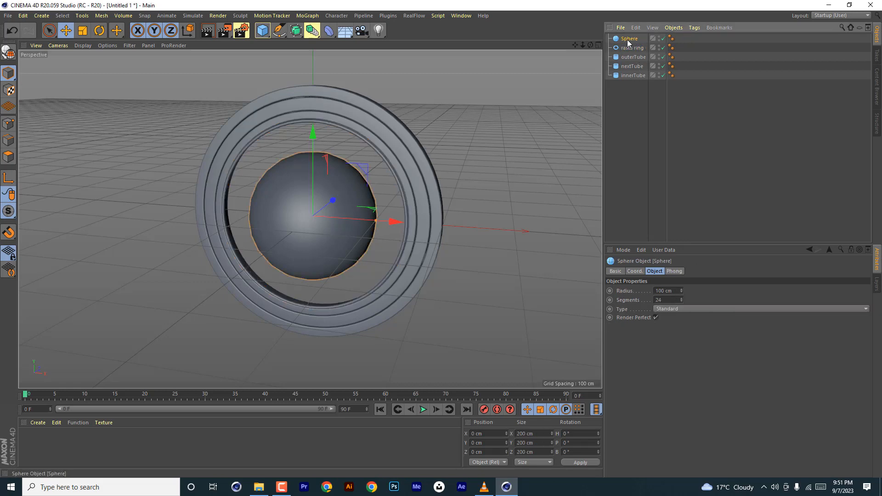
pyautogui.doubleClick(632, 40)
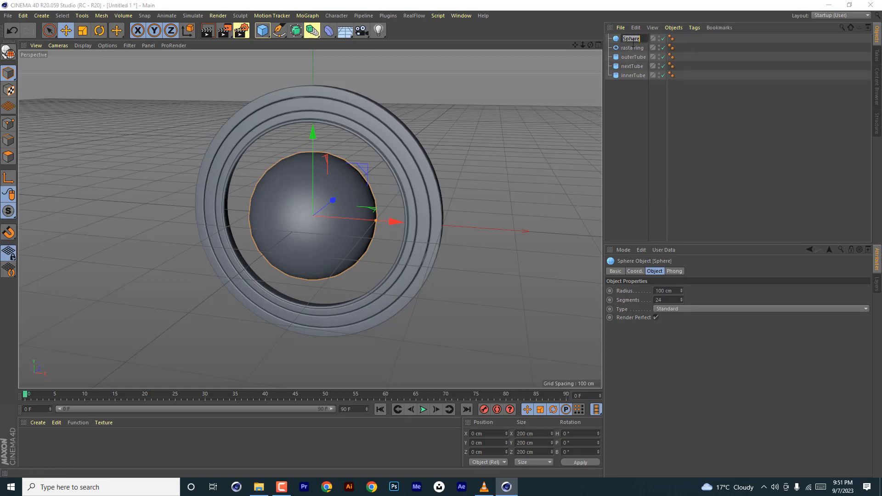
pyautogui.write('base plate')
pyautogui.press('Return')
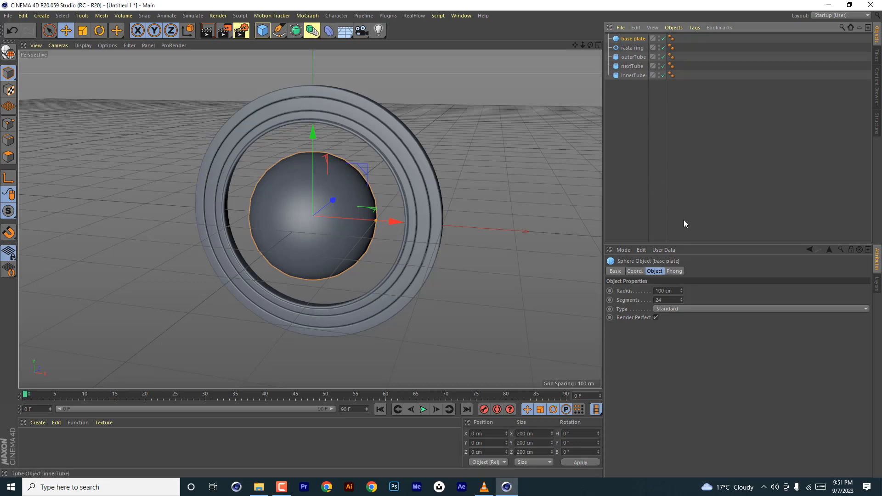
pyautogui.click(667, 308)
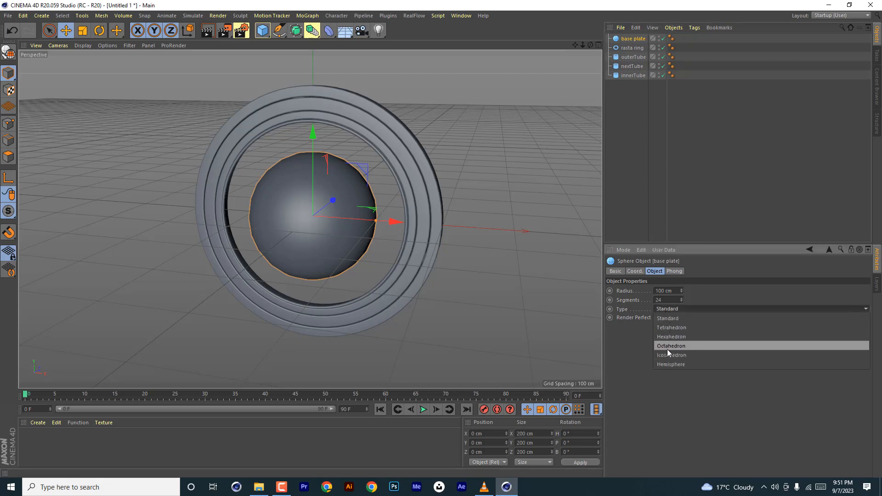
pyautogui.click(667, 365)
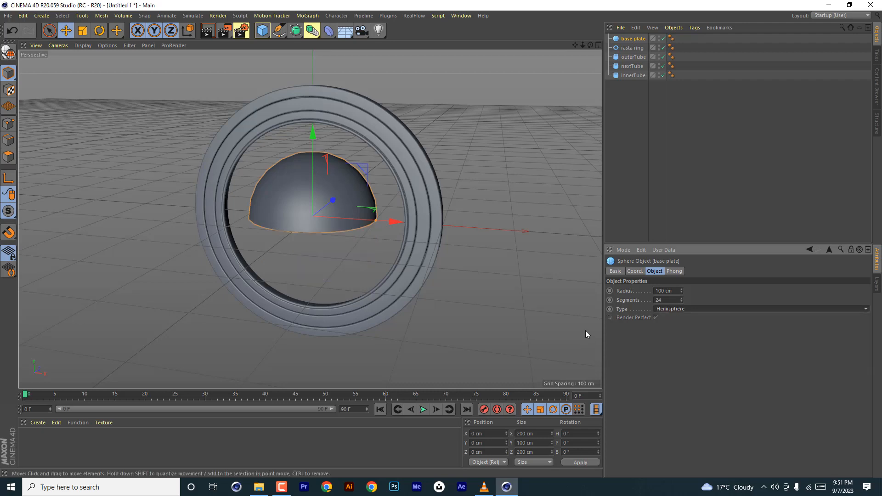
# - Rotate the base plate hemisphere to a pitch of -90° so its dome points backward
pyautogui.click(98, 31)
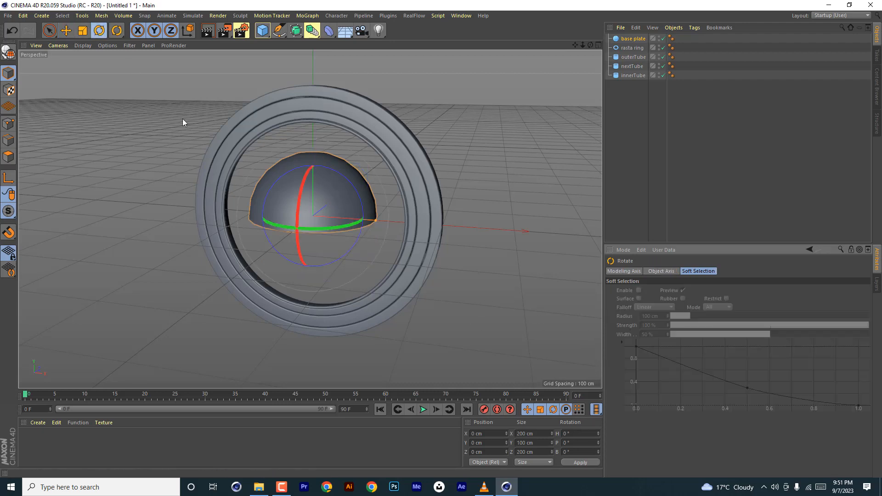
pyautogui.click(567, 443)
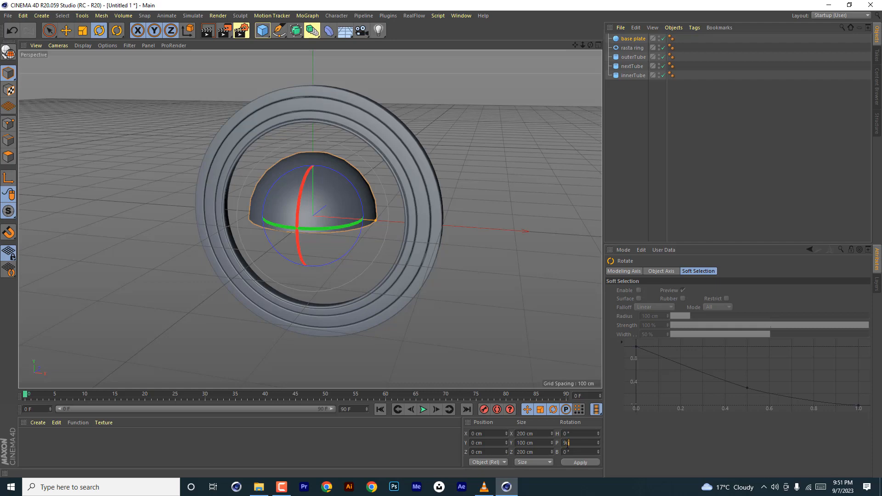
pyautogui.write('90')
pyautogui.press('Return')
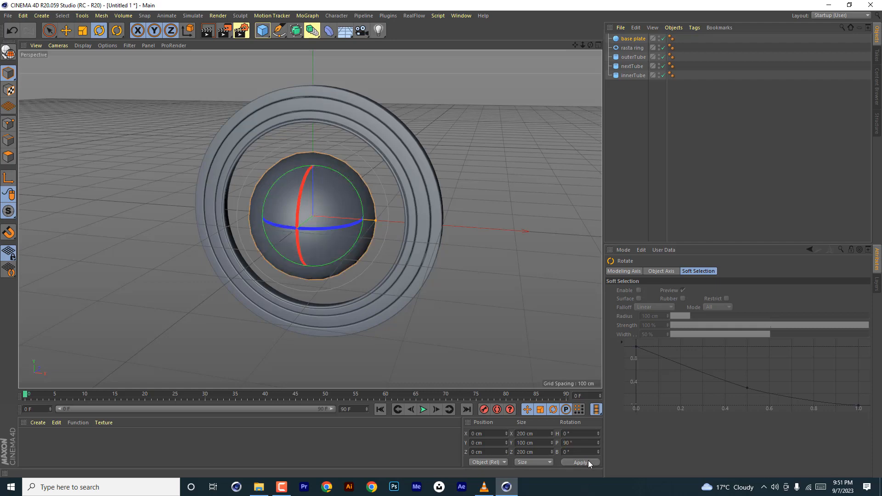
pyautogui.moveTo(591, 45); pyautogui.dragTo(442, 241)
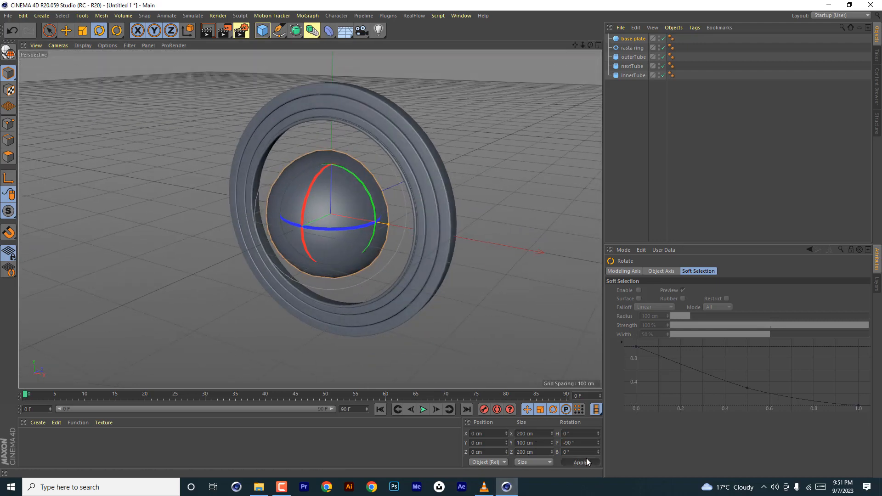
# - Enlarge the base plate to fill the ring opening, refining its radius to about 147.1 cm in the Front view
pyautogui.moveTo(590, 45); pyautogui.dragTo(309, 218)
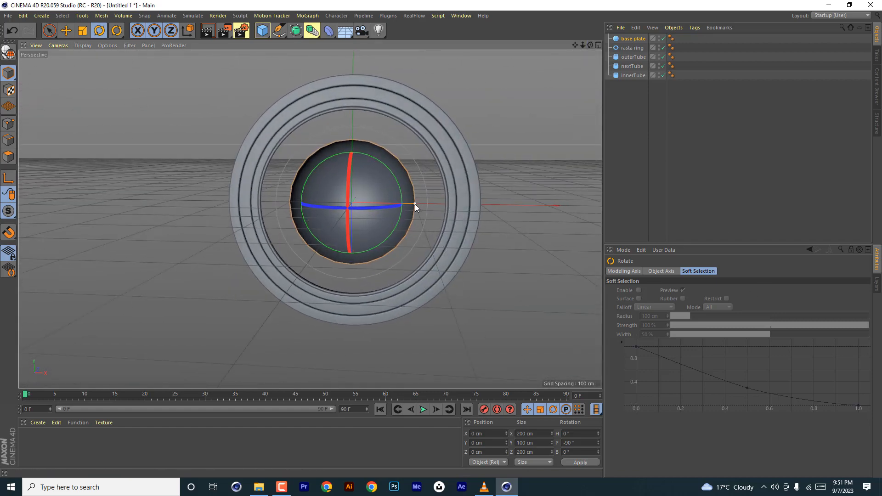
pyautogui.moveTo(415, 204); pyautogui.dragTo(449, 204)
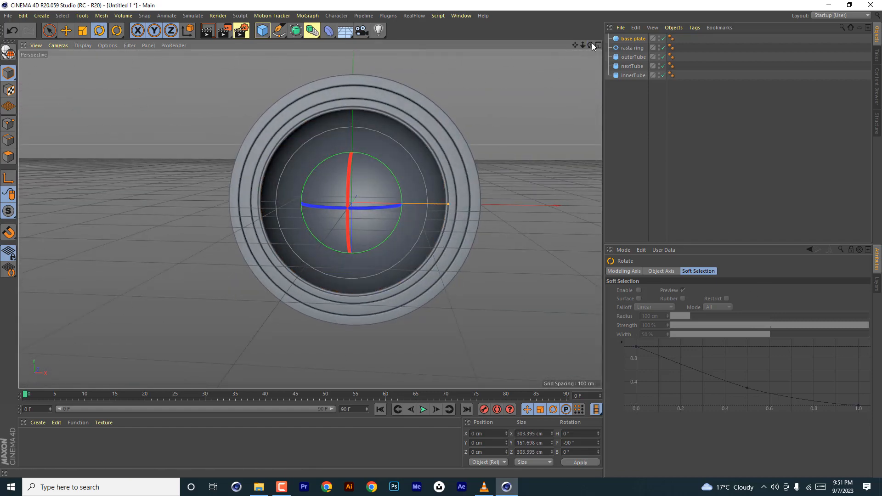
pyautogui.moveTo(591, 44)
pyautogui.mouseDown()
pyautogui.moveTo(552, 45)
pyautogui.moveTo(596, 42)
pyautogui.mouseUp()
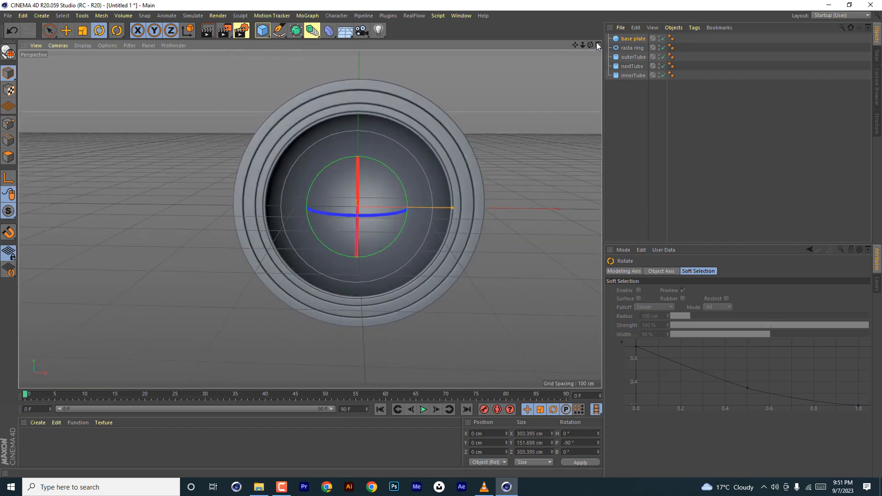
pyautogui.click(597, 43)
pyautogui.click(599, 219)
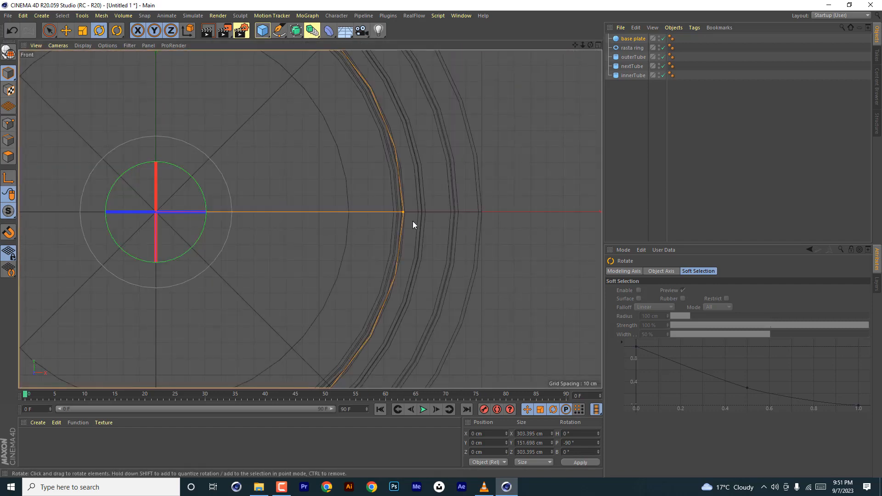
pyautogui.moveTo(401, 211); pyautogui.dragTo(396, 211)
# - Set the base plate to 76 segments and reduce its radius to about 145.7 cm
pyautogui.click(630, 39)
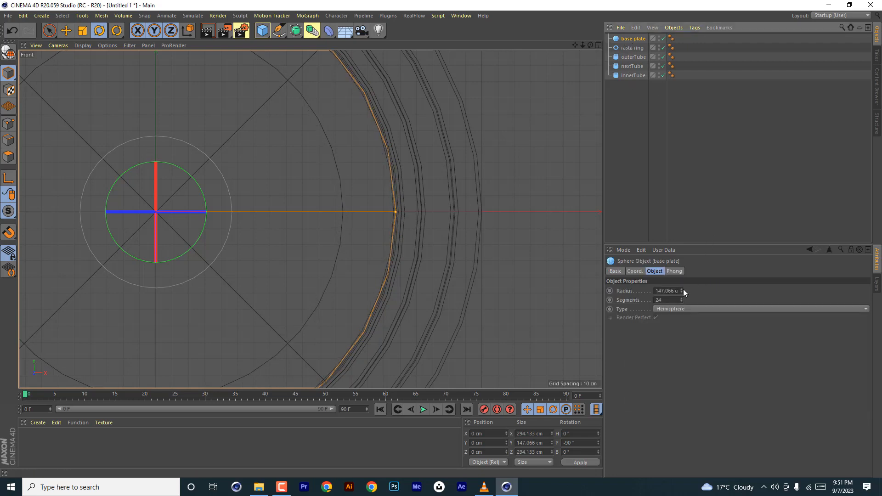
pyautogui.moveTo(668, 303); pyautogui.dragTo(638, 303)
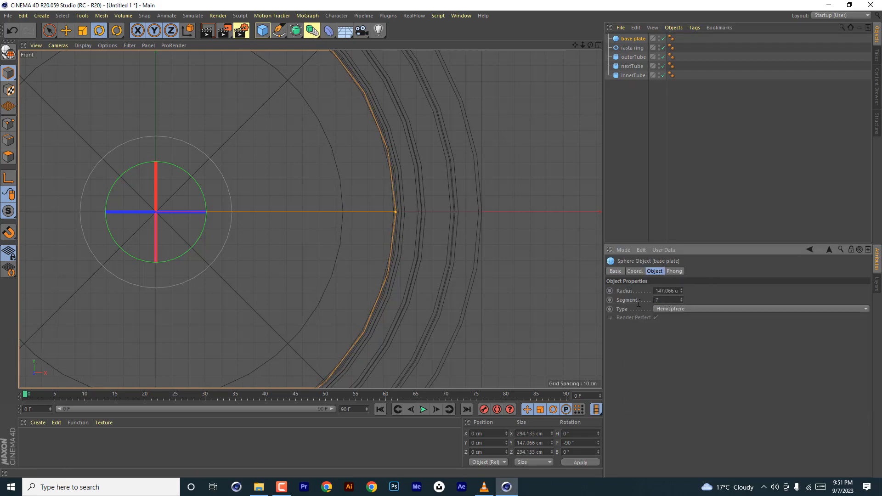
pyautogui.write('76')
pyautogui.press('Return')
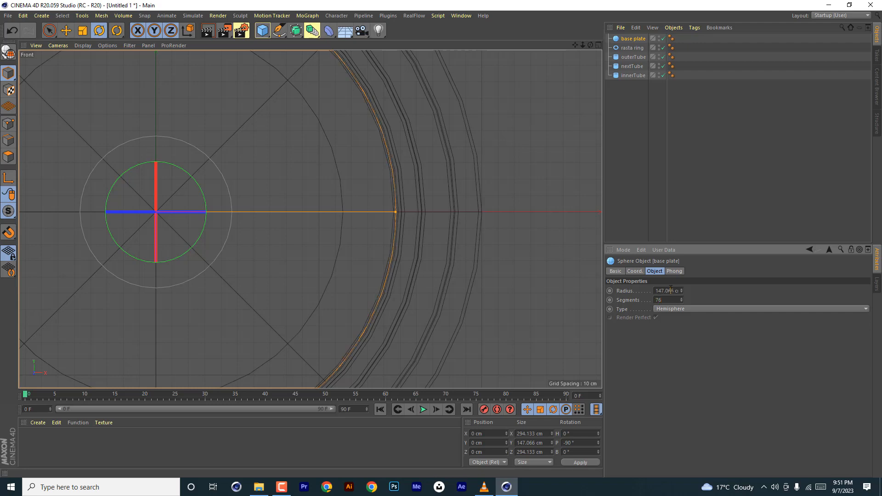
pyautogui.moveTo(394, 212); pyautogui.dragTo(393, 213)
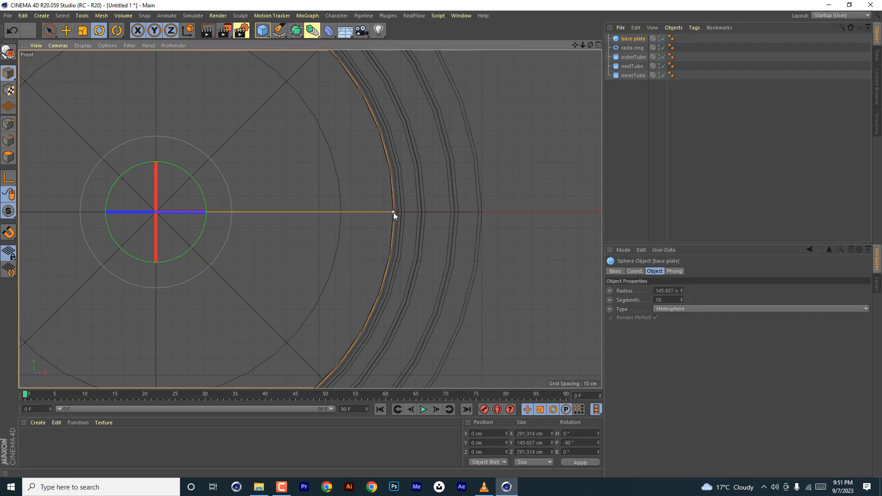
pyautogui.click(598, 45)
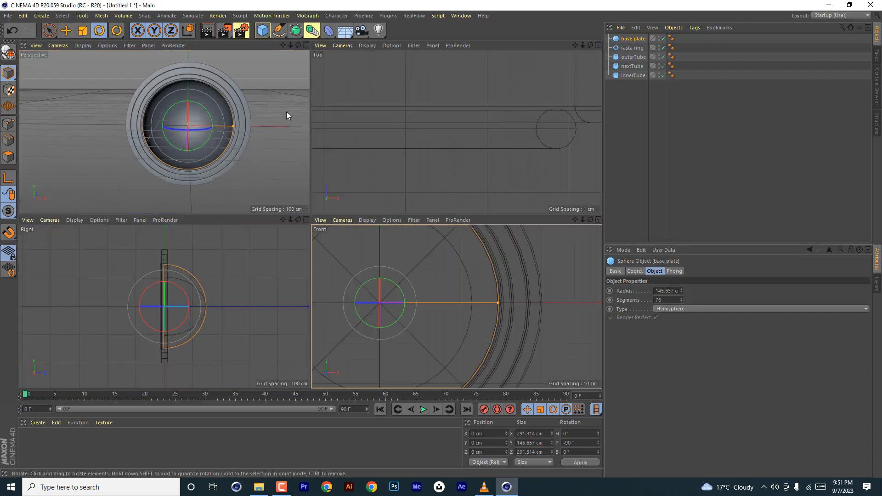
pyautogui.click(306, 45)
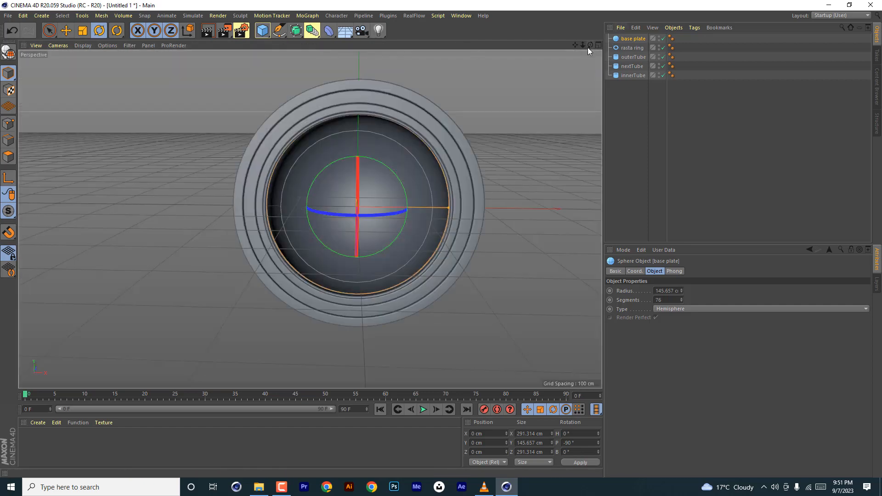
# - Flatten the base plate into a shallow dish by setting its Y scale to 0.25
pyautogui.moveTo(590, 45); pyautogui.dragTo(236, 54)
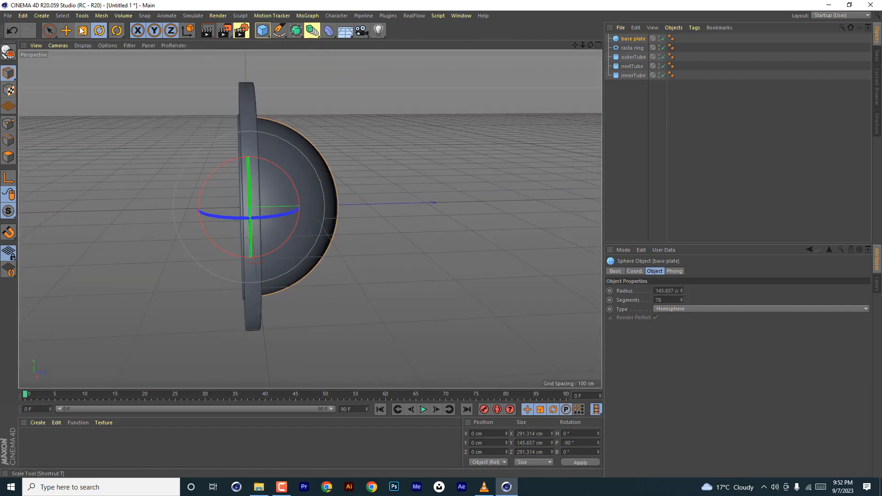
pyautogui.click(83, 31)
pyautogui.click(635, 38)
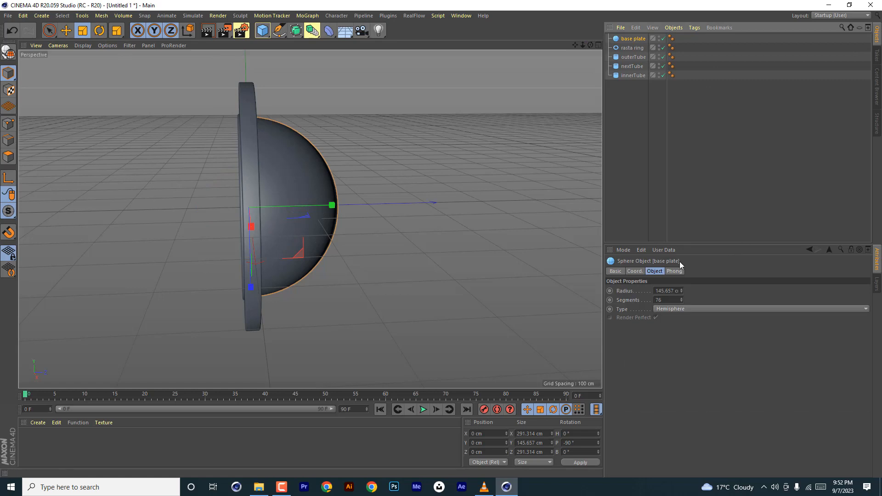
pyautogui.click(635, 272)
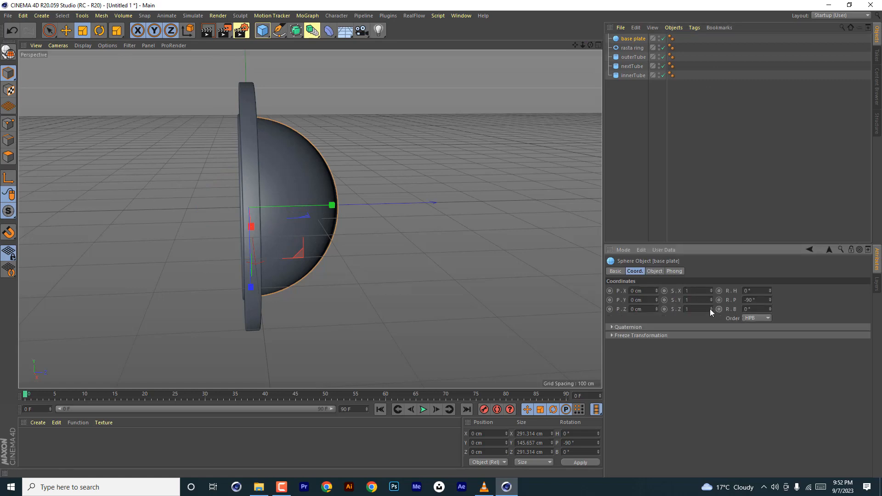
pyautogui.moveTo(710, 299); pyautogui.dragTo(710, 336)
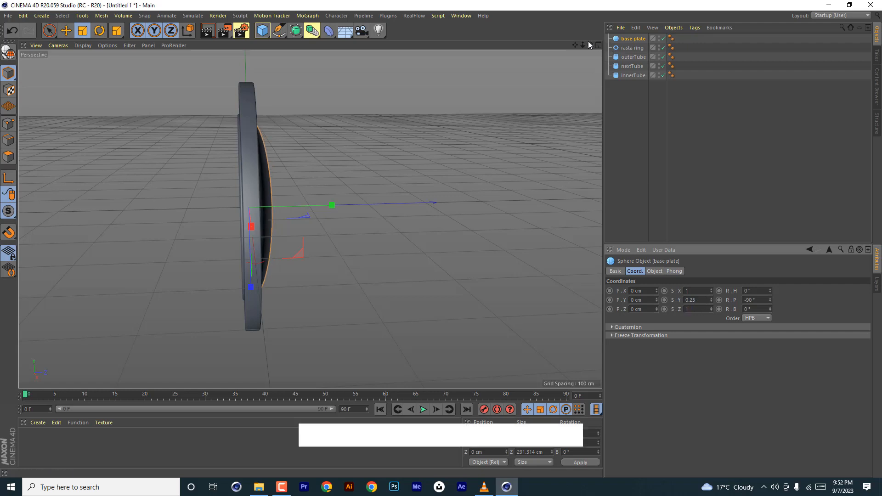
# - Duplicate the base plate hemisphere and rename the copy to cover
pyautogui.moveTo(591, 46); pyautogui.dragTo(689, 52)
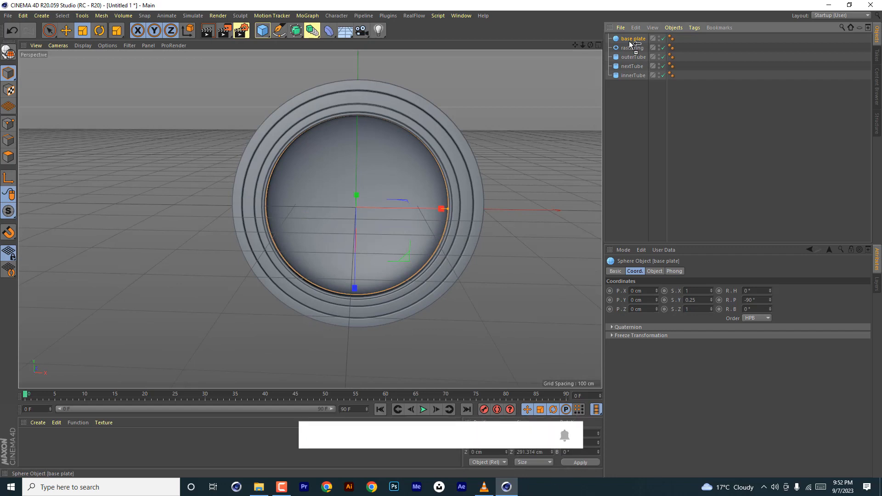
pyautogui.keyDown('ctrl'); pyautogui.moveTo(629, 41); pyautogui.dragTo(631, 50); pyautogui.keyUp('ctrl')
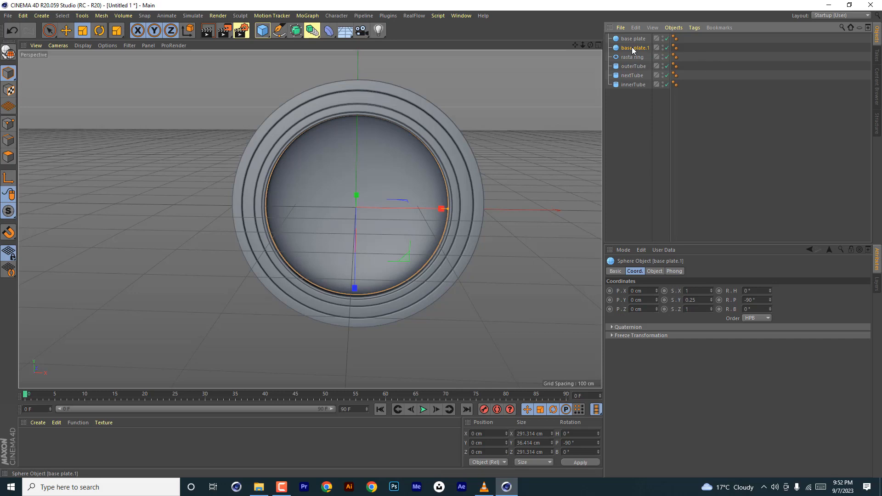
pyautogui.doubleClick(633, 47)
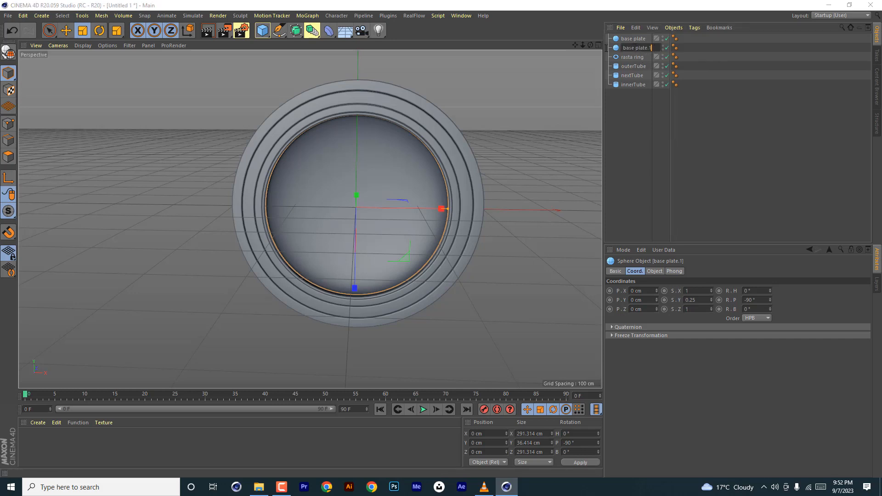
pyautogui.write('cover')
pyautogui.press('Return')
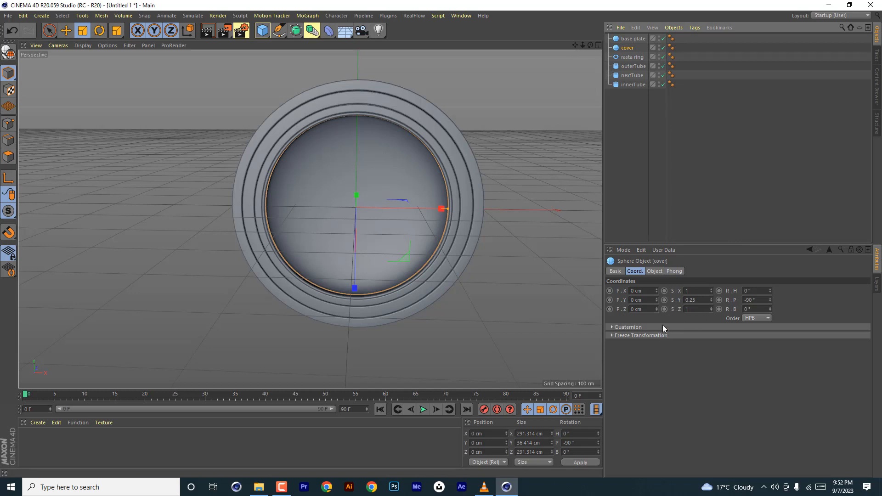
# - Reset the cover's Y scale to 1 and set its pitch to 90° so the dome faces forward
pyautogui.click(690, 300)
pyautogui.write('1')
pyautogui.click(701, 293)
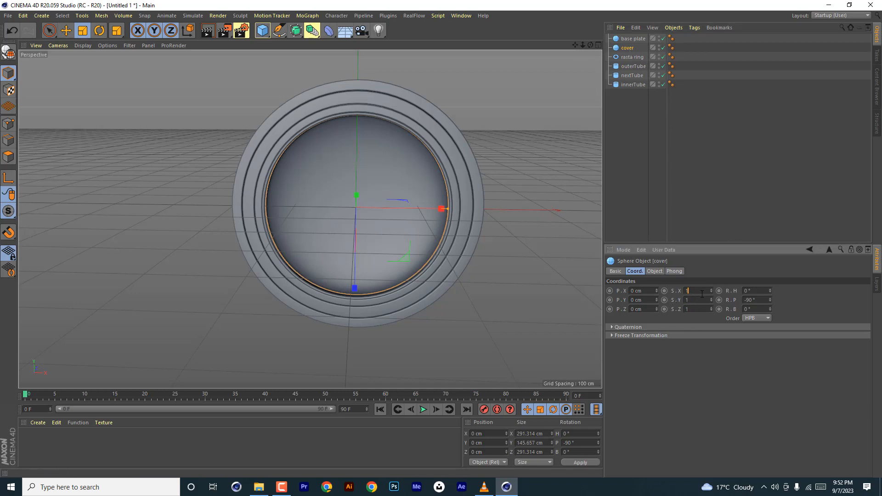
pyautogui.doubleClick(570, 442)
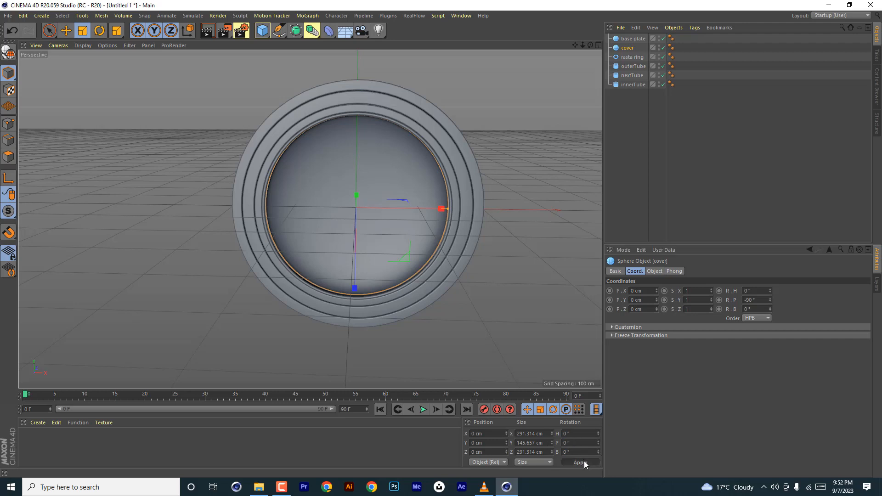
pyautogui.click(584, 461)
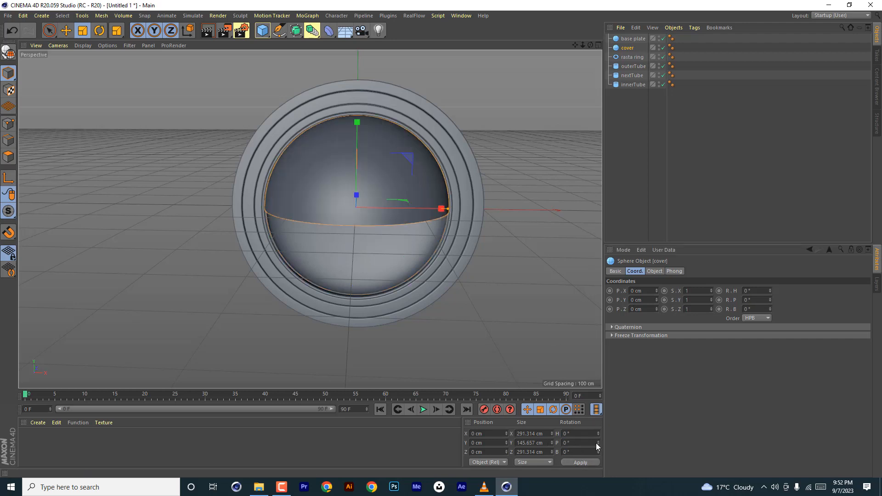
pyautogui.click(581, 462)
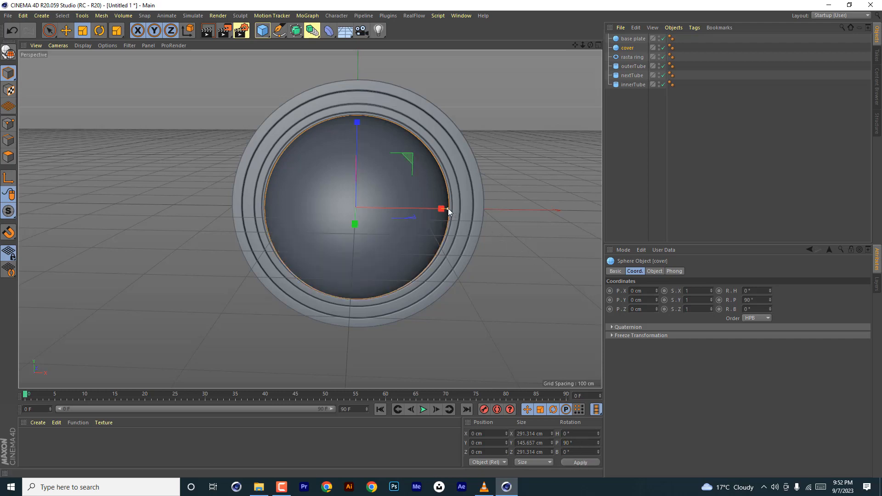
# - Shrink the cover to a radius of about 26.8 cm and move it along Z to about 38.5 cm
pyautogui.moveTo(447, 208); pyautogui.dragTo(376, 212)
pyautogui.moveTo(310, 219)
pyautogui.keyDown('alt'); pyautogui.mouseDown()
pyautogui.moveTo(230, 232)
pyautogui.moveTo(242, 250)
pyautogui.moveTo(267, 239)
pyautogui.mouseUp(); pyautogui.keyUp('alt')
pyautogui.scroll(4, 273, 249)
pyautogui.click(66, 30)
pyautogui.scroll(1, 361, 231)
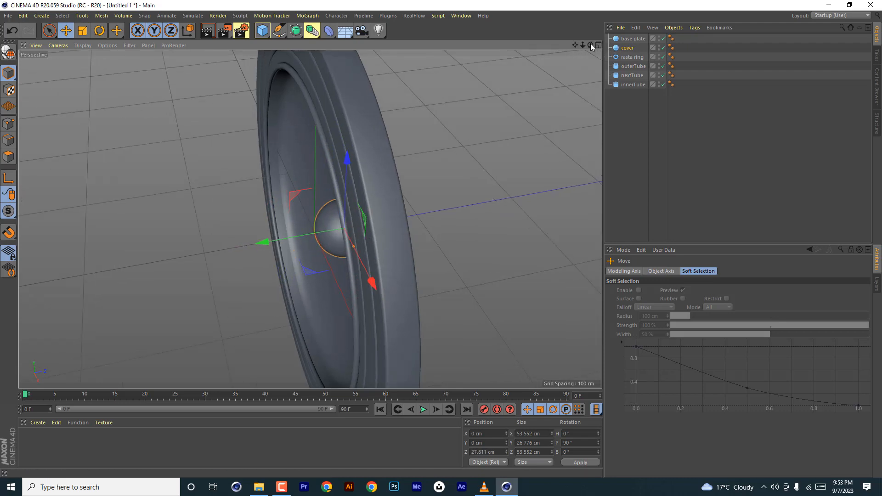
pyautogui.moveTo(591, 45); pyautogui.dragTo(643, 51)
pyautogui.moveTo(323, 239); pyautogui.dragTo(330, 238)
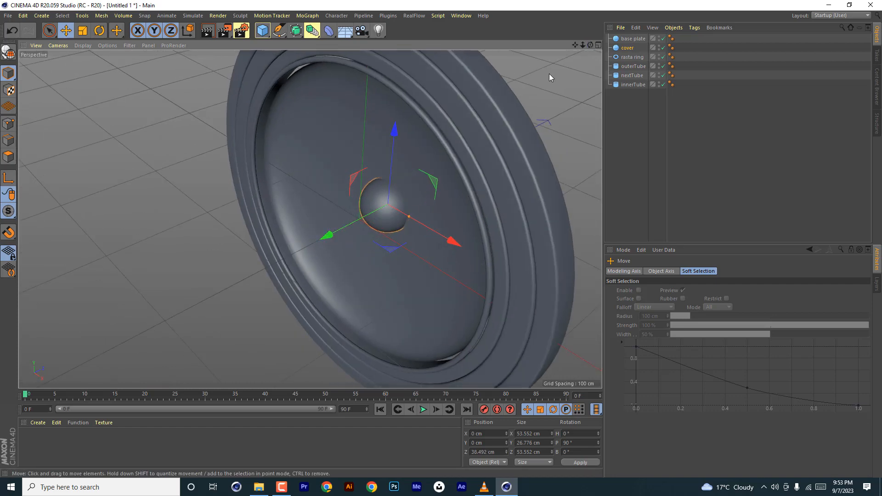
# - Shift the base plate and cover together along Z, placing the base plate at about -11.9 cm
pyautogui.moveTo(590, 45); pyautogui.dragTo(441, 82)
pyautogui.moveTo(310, 219); pyautogui.dragTo(311, 219)
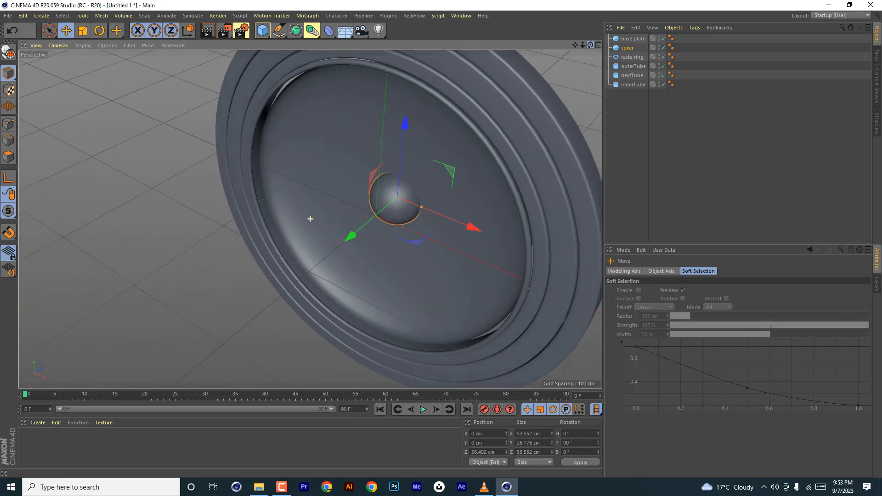
pyautogui.keyDown('shift'); pyautogui.click(633, 39); pyautogui.keyUp('shift')
pyautogui.moveTo(430, 174)
pyautogui.mouseDown()
pyautogui.moveTo(415, 181)
pyautogui.moveTo(423, 179)
pyautogui.mouseUp()
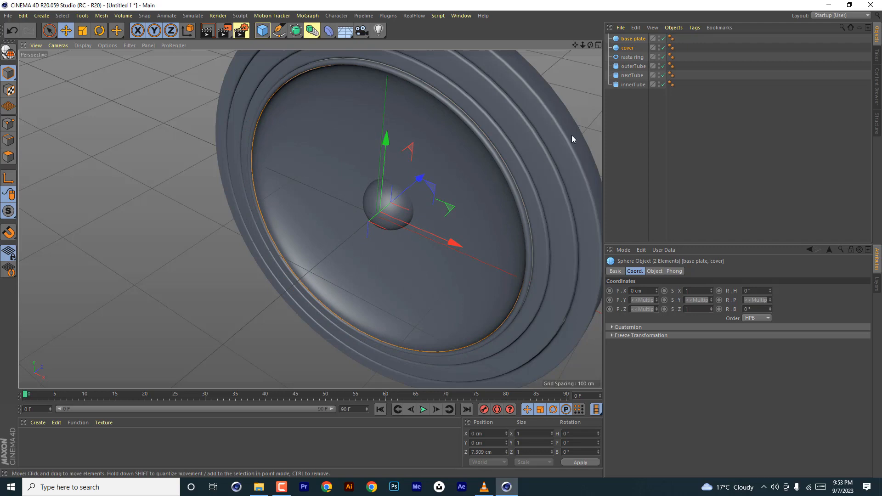
# - Increase the base plate's radius to about 146.7 cm to fill the ring opening
pyautogui.click(634, 39)
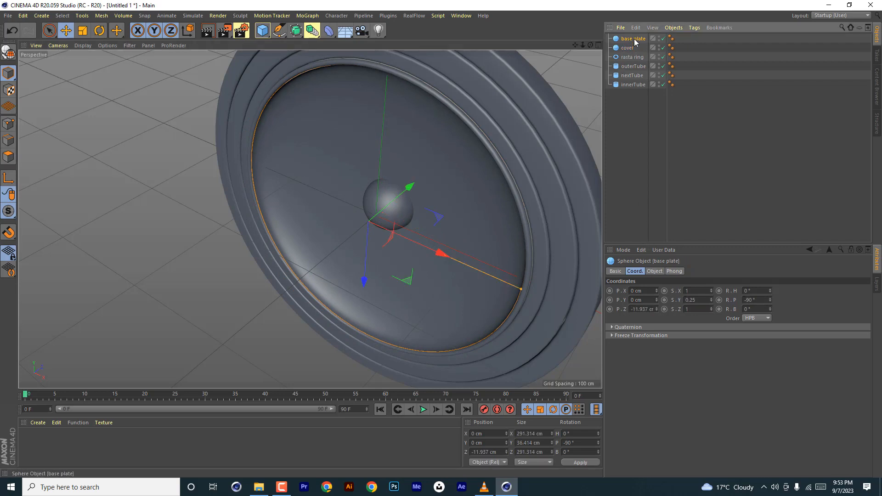
pyautogui.moveTo(591, 45); pyautogui.dragTo(618, 61)
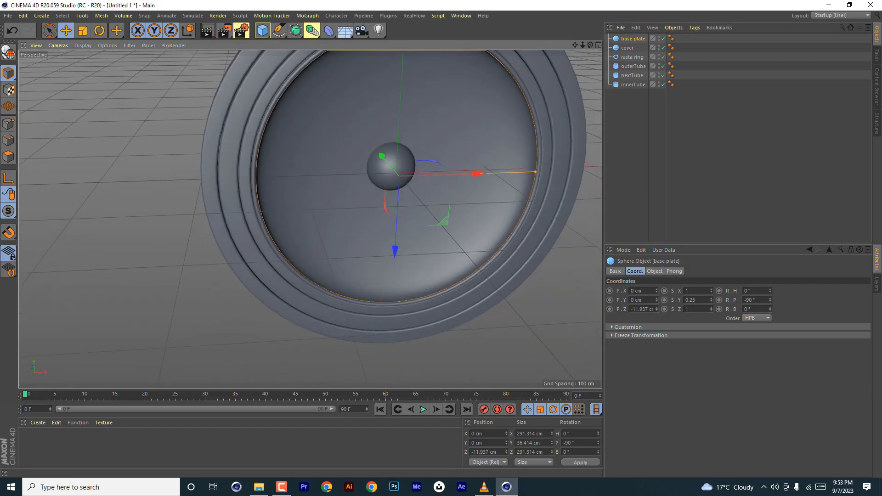
pyautogui.click(657, 271)
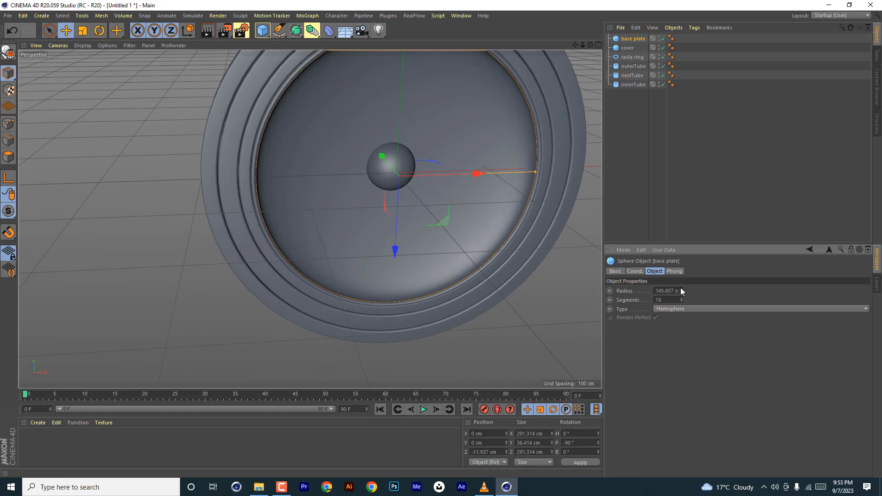
pyautogui.click(681, 289)
pyautogui.moveTo(591, 45); pyautogui.dragTo(485, 49)
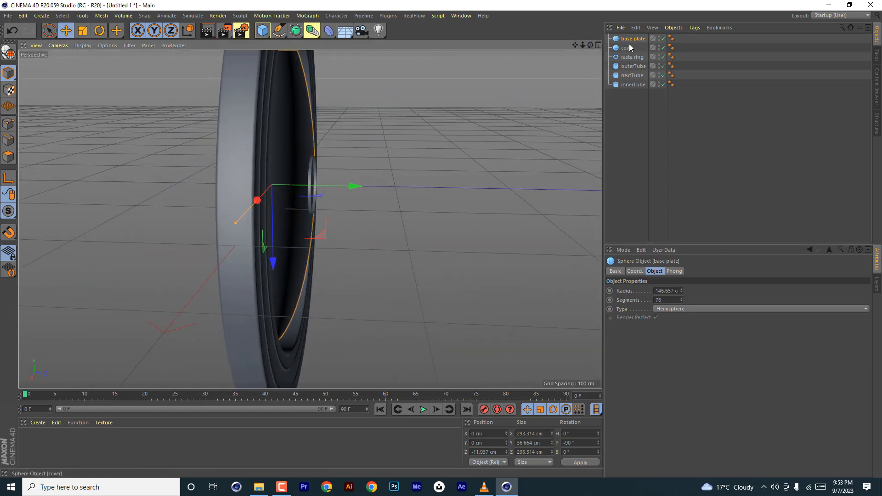
# - Seat the cover against the base plate by moving it along Z to about 25 cm
pyautogui.click(629, 47)
pyautogui.moveTo(232, 183); pyautogui.dragTo(230, 186)
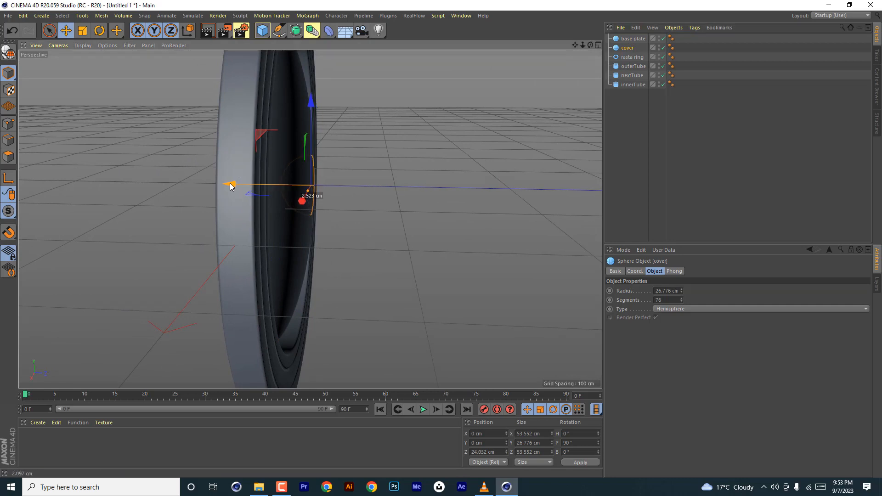
pyautogui.moveTo(591, 44); pyautogui.dragTo(671, 32)
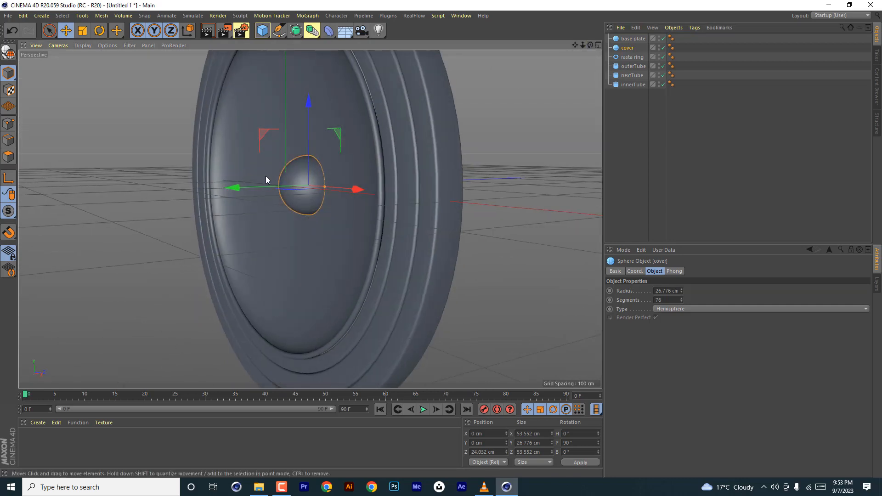
pyautogui.moveTo(232, 188); pyautogui.dragTo(234, 189)
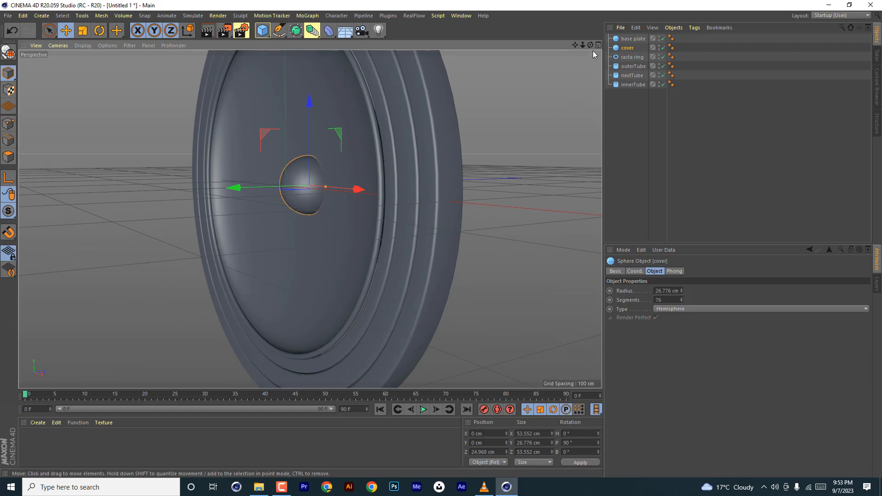
# - Move the rasta ring along Z to about -8.9 cm, deeper into the speaker opening
pyautogui.moveTo(590, 44)
pyautogui.mouseDown()
pyautogui.moveTo(574, 45)
pyautogui.moveTo(601, 36)
pyautogui.mouseUp()
pyautogui.click(395, 181)
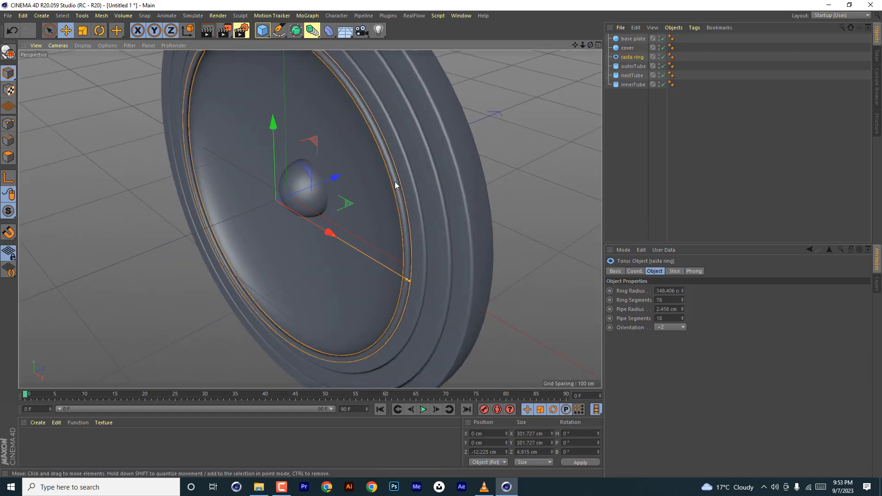
pyautogui.moveTo(334, 179); pyautogui.dragTo(337, 180)
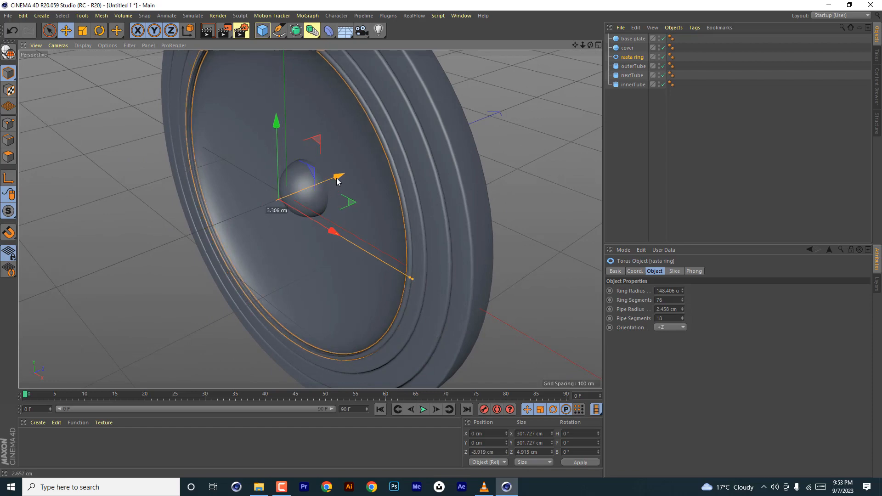
# - Adjust the rasta ring to a ring radius of about 147.5 cm and a pipe radius of about 3 cm
pyautogui.moveTo(590, 45); pyautogui.dragTo(619, 36)
pyautogui.scroll(5, 472, 153)
pyautogui.scroll(4, 457, 199)
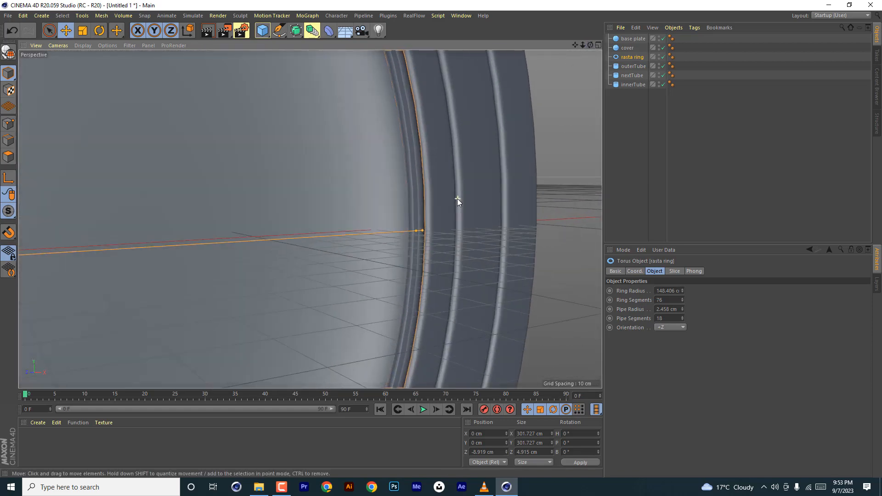
pyautogui.scroll(4, 422, 248)
pyautogui.moveTo(590, 45); pyautogui.dragTo(559, 81)
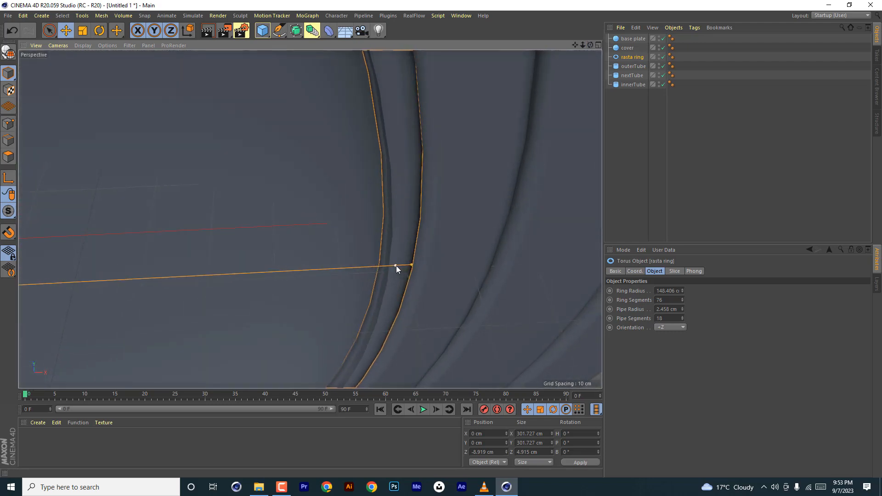
pyautogui.moveTo(395, 266); pyautogui.dragTo(409, 264)
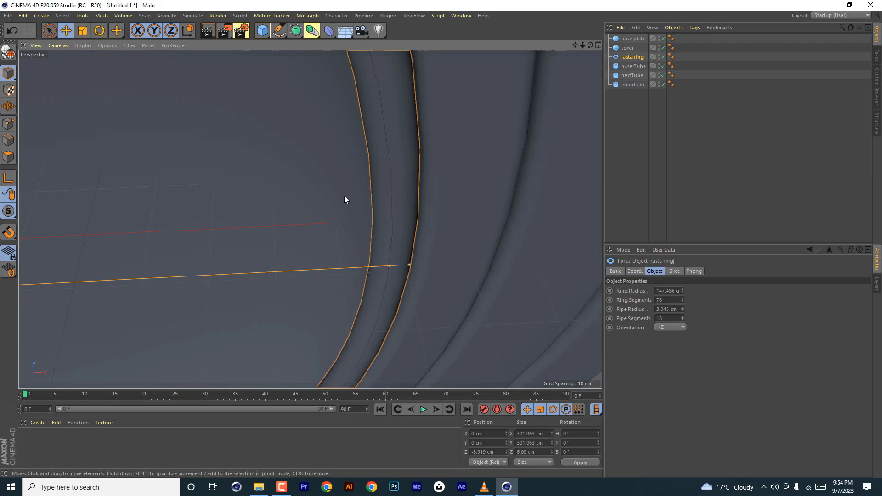
# - Move the thickened rasta ring forward along Z to about -10.4 cm
pyautogui.scroll(-4, 344, 197)
pyautogui.moveTo(576, 44); pyautogui.dragTo(309, 219)
pyautogui.moveTo(161, 210); pyautogui.dragTo(160, 211)
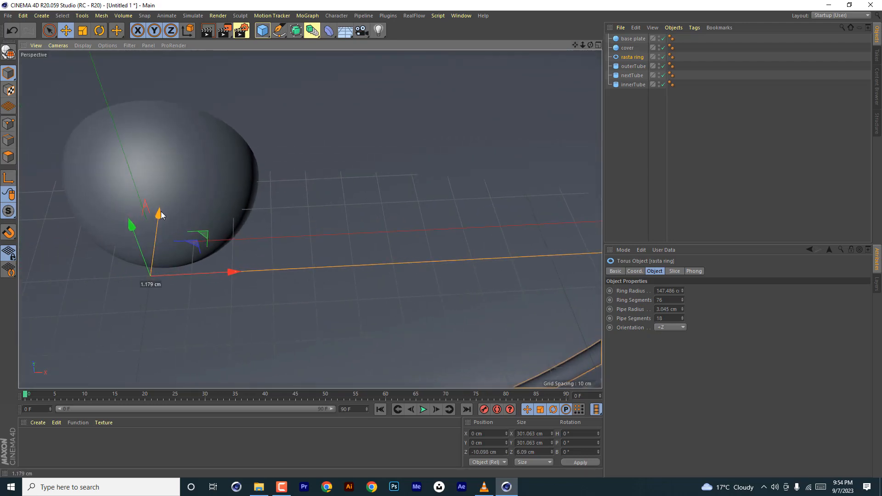
pyautogui.moveTo(578, 43); pyautogui.dragTo(310, 219)
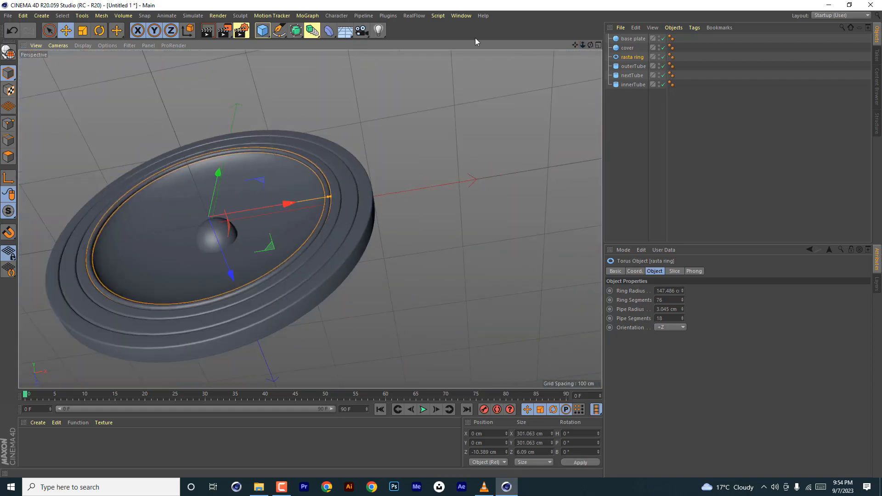
# - Save the project as "jam town" in the jam folder
pyautogui.click(6, 17)
pyautogui.click(22, 93)
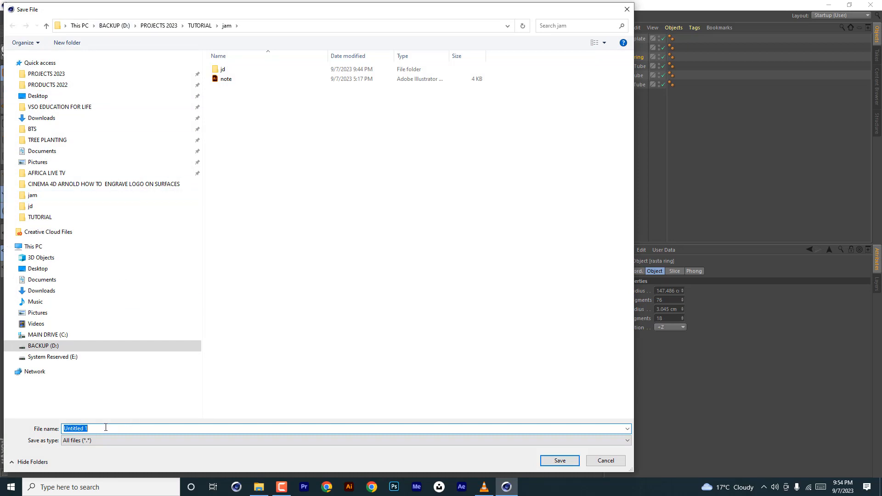
pyautogui.write('m')
pyautogui.write('ja')
pyautogui.click(560, 460)
# - Group all six objects, from base plate to innerTube, into a null named "main speeker"
pyautogui.moveTo(590, 45); pyautogui.dragTo(577, 11)
pyautogui.moveTo(574, 45)
pyautogui.mouseDown()
pyautogui.moveTo(610, 44)
pyautogui.moveTo(534, 44)
pyautogui.moveTo(570, 44)
pyautogui.moveTo(559, 42)
pyautogui.mouseUp()
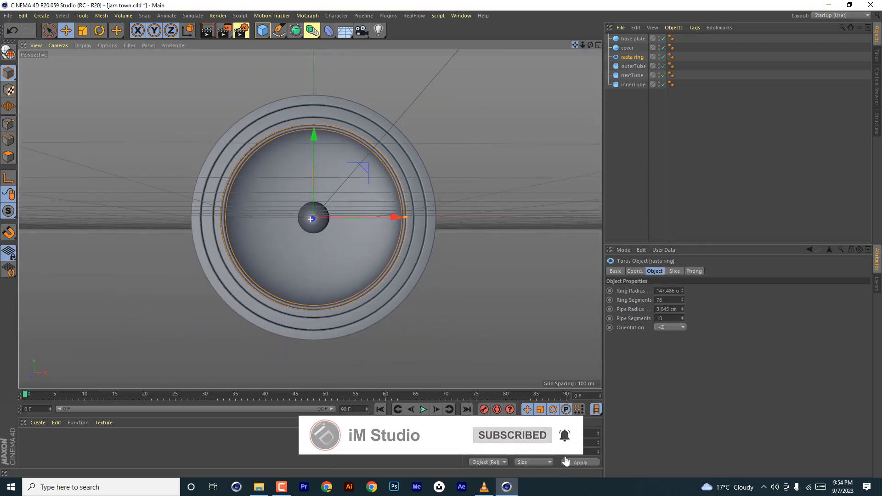
pyautogui.moveTo(624, 116); pyautogui.dragTo(644, 35)
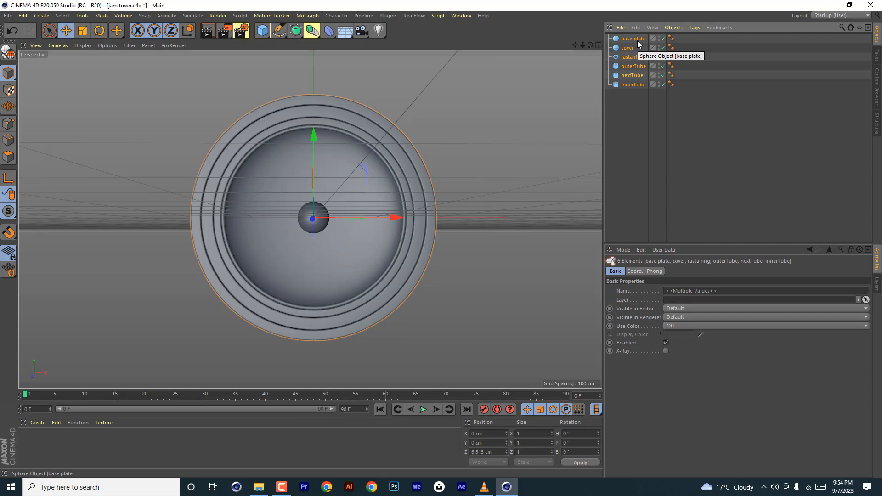
pyautogui.hotkey('alt', 'g')
pyautogui.doubleClick(627, 39)
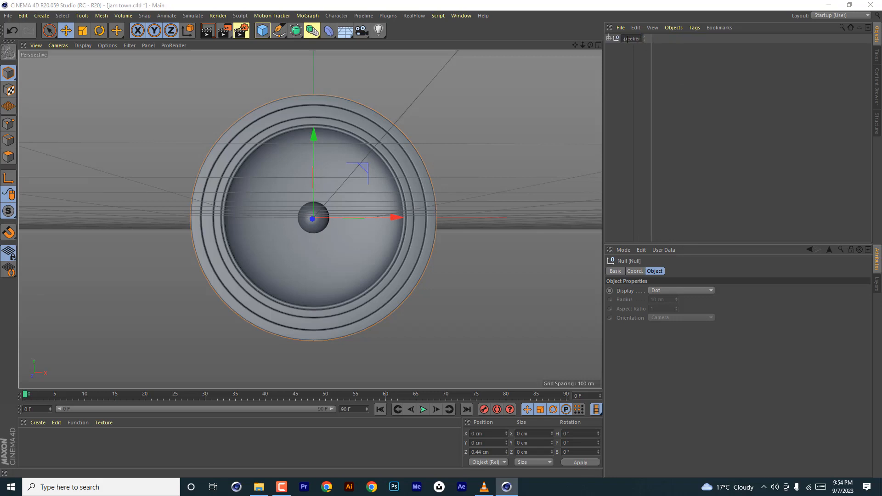
pyautogui.write('main speeker')
pyautogui.press('Return')
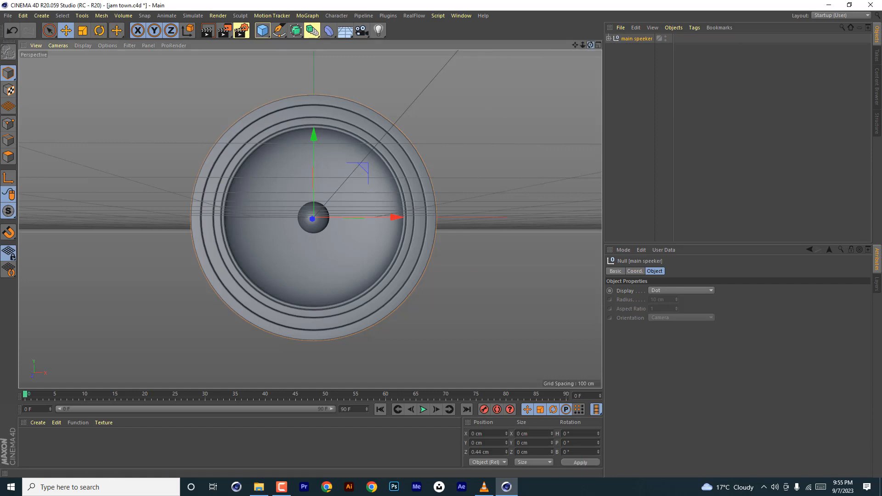
# - Save the jam town project with the grouped speaker
pyautogui.moveTo(591, 45)
pyautogui.mouseDown()
pyautogui.moveTo(500, 58)
pyautogui.moveTo(620, 92)
pyautogui.moveTo(613, 142)
pyautogui.moveTo(593, 60)
pyautogui.moveTo(482, 29)
pyautogui.moveTo(502, 43)
pyautogui.moveTo(583, 31)
pyautogui.moveTo(593, 18)
pyautogui.moveTo(586, 2)
pyautogui.moveTo(585, 44)
pyautogui.mouseUp()
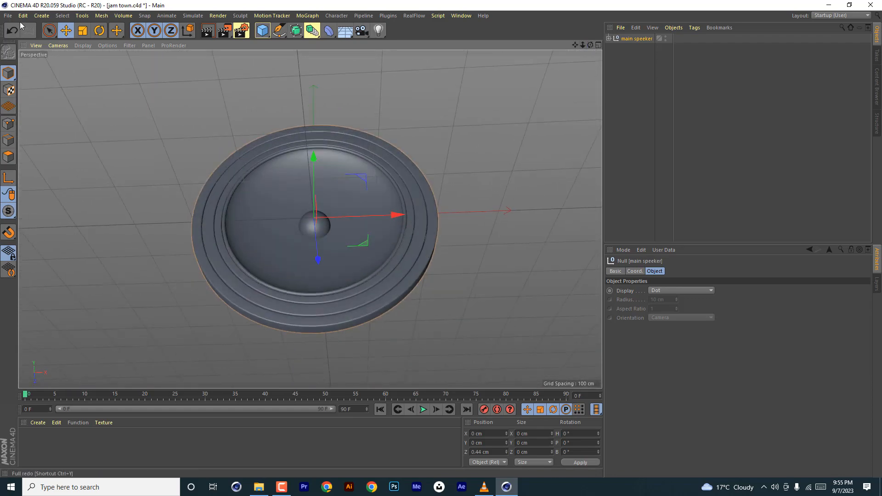
pyautogui.click(8, 15)
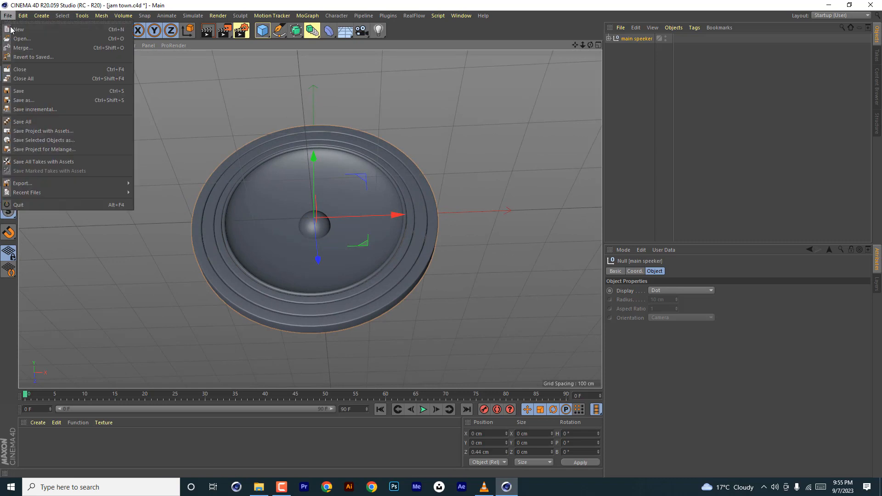
pyautogui.click(18, 91)
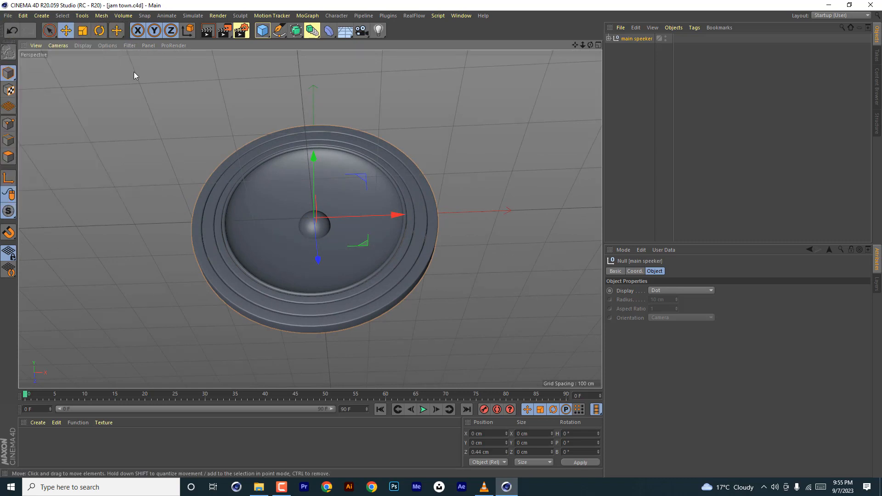
pyautogui.click(7, 16)
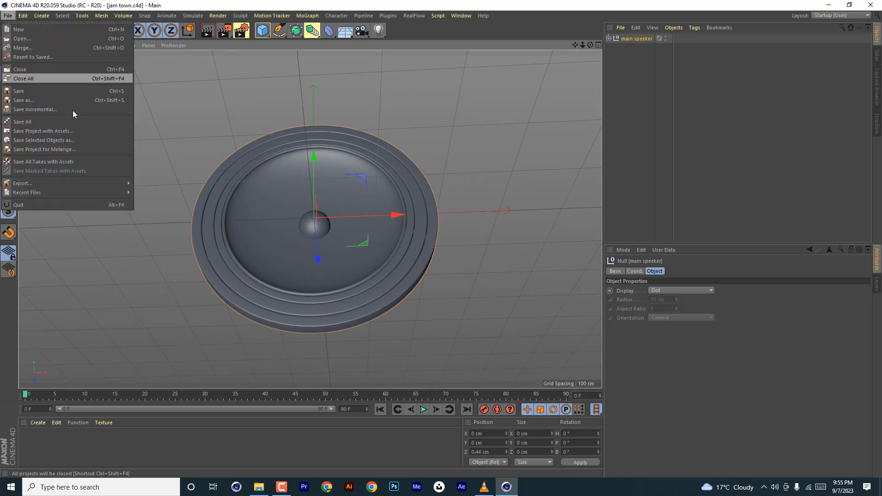
# - Merge the Illustrator file "note" from the jam folder into the scene at a scale of 1 centimeter
pyautogui.click(26, 47)
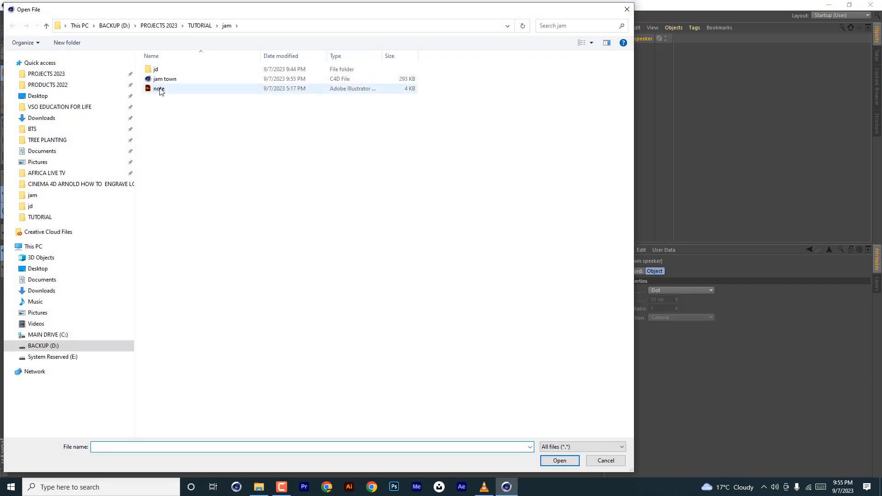
pyautogui.click(159, 90)
pyautogui.doubleClick(159, 89)
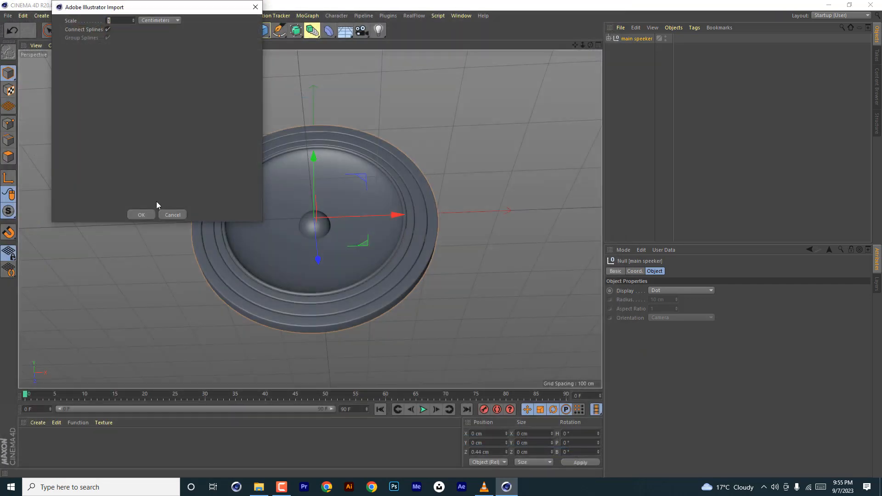
pyautogui.click(144, 214)
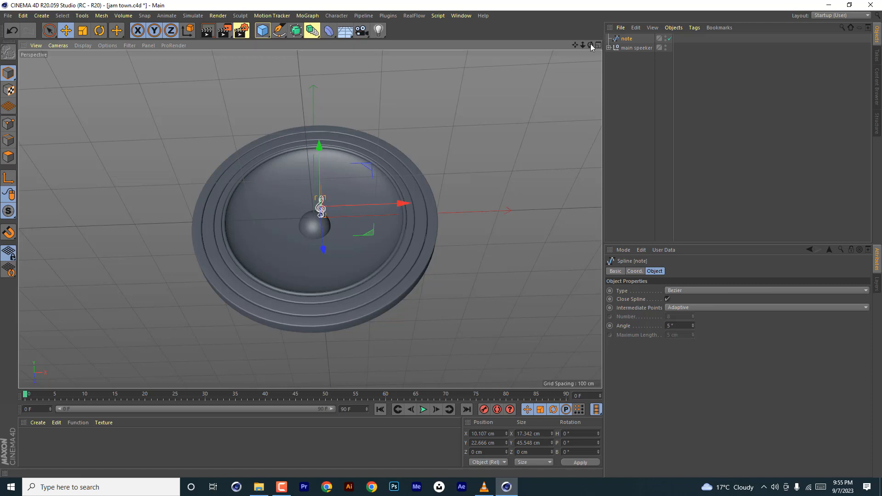
# - Scale the note spline up uniformly to about 187 cm wide and 492 cm high
pyautogui.moveTo(591, 45); pyautogui.dragTo(591, 26)
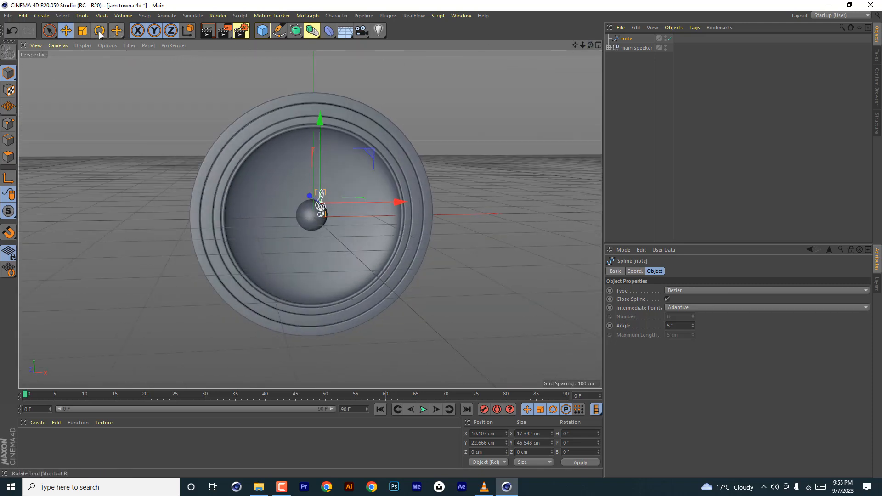
pyautogui.click(83, 31)
pyautogui.moveTo(365, 177); pyautogui.dragTo(486, 181)
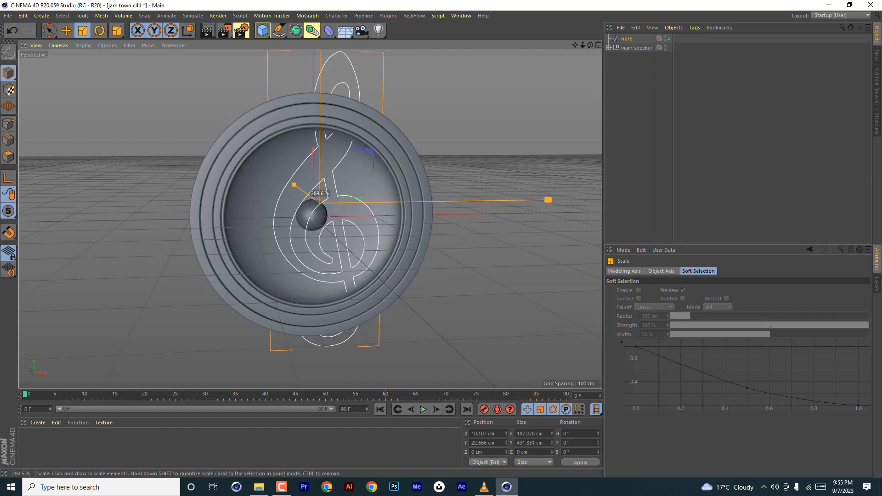
pyautogui.moveTo(547, 200); pyautogui.dragTo(549, 199)
# - Add an Extrude generator and place the note spline inside it to give the treble clef thickness
pyautogui.keyDown('alt'); pyautogui.moveTo(590, 54); pyautogui.dragTo(266, 58); pyautogui.keyUp('alt')
pyautogui.click(280, 30)
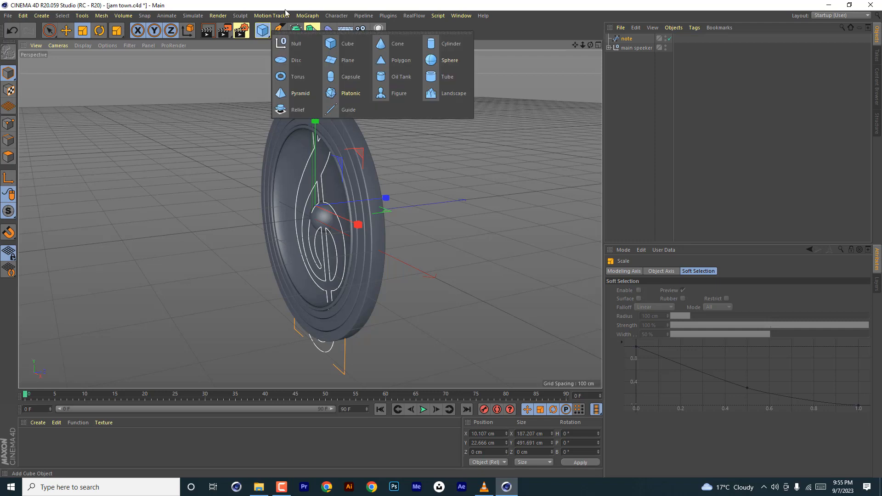
pyautogui.click(296, 30)
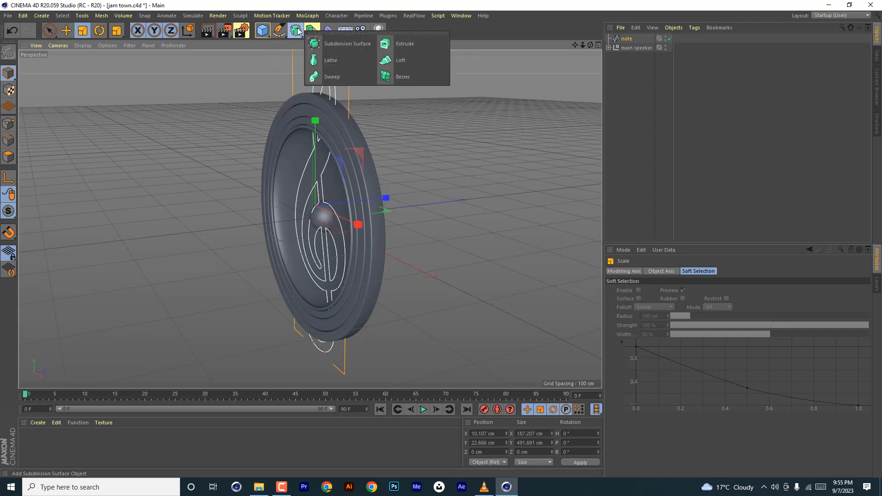
pyautogui.click(404, 44)
pyautogui.moveTo(626, 48); pyautogui.dragTo(630, 38)
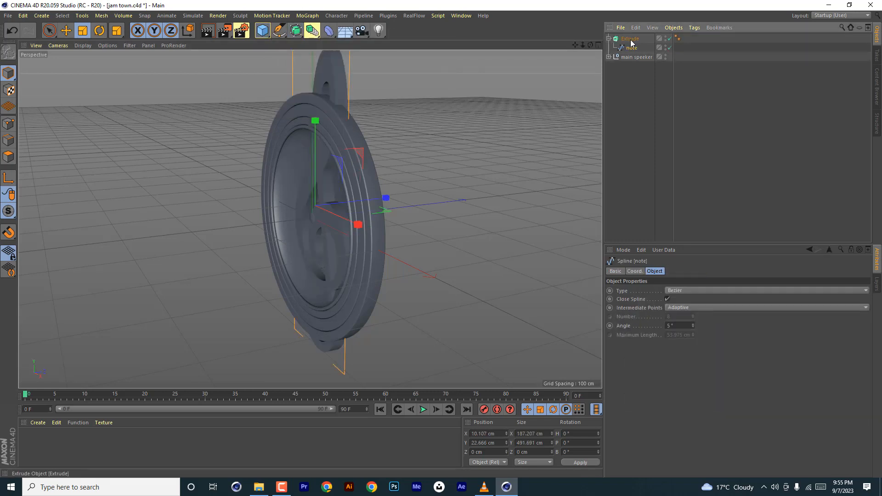
# - Rename the Extrude object as "music note"
pyautogui.doubleClick(632, 39)
pyautogui.write('music note')
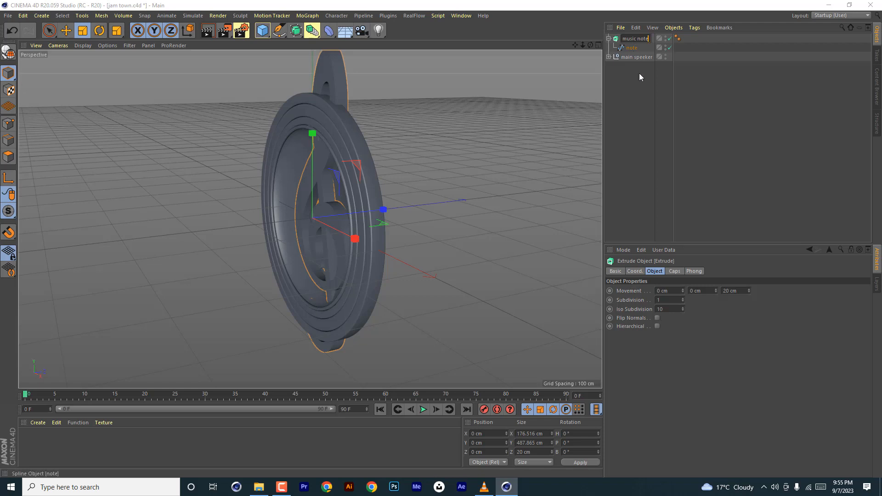
pyautogui.press('Return')
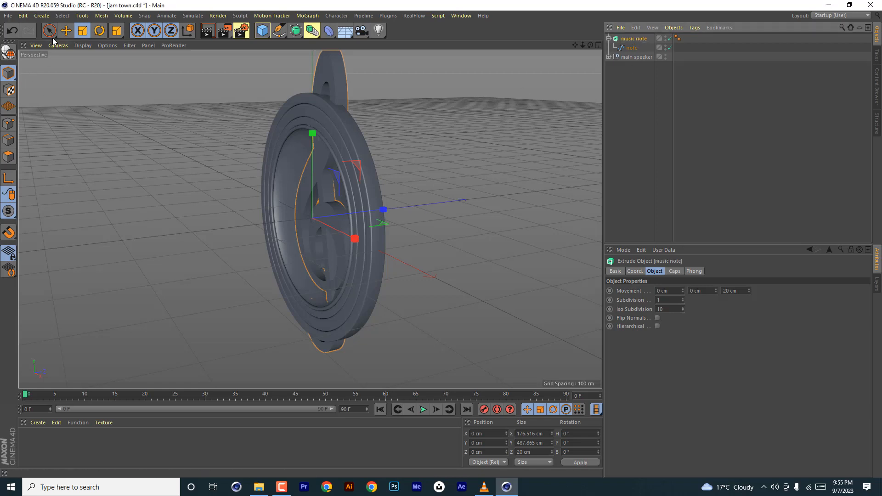
# - Move the music note forward along Z to about -36 cm and set its extrusion depth to 11 cm
pyautogui.click(66, 30)
pyautogui.moveTo(380, 210); pyautogui.dragTo(363, 212)
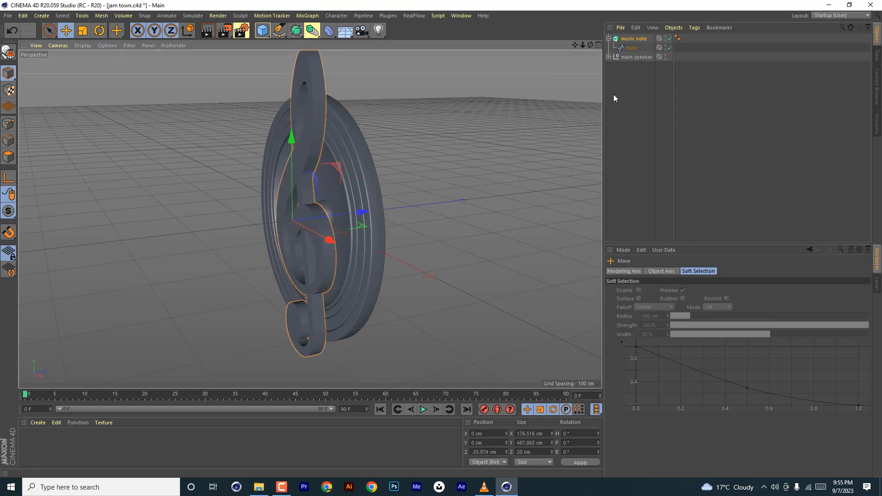
pyautogui.click(633, 39)
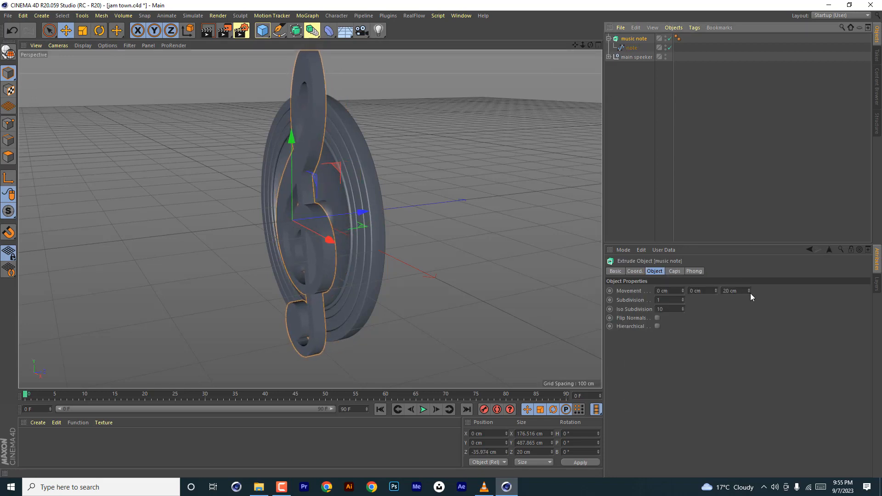
pyautogui.moveTo(749, 293); pyautogui.dragTo(715, 296)
# - Give the music note's start a Fillet Cap with a radius of 3 cm
pyautogui.click(674, 271)
pyautogui.click(704, 290)
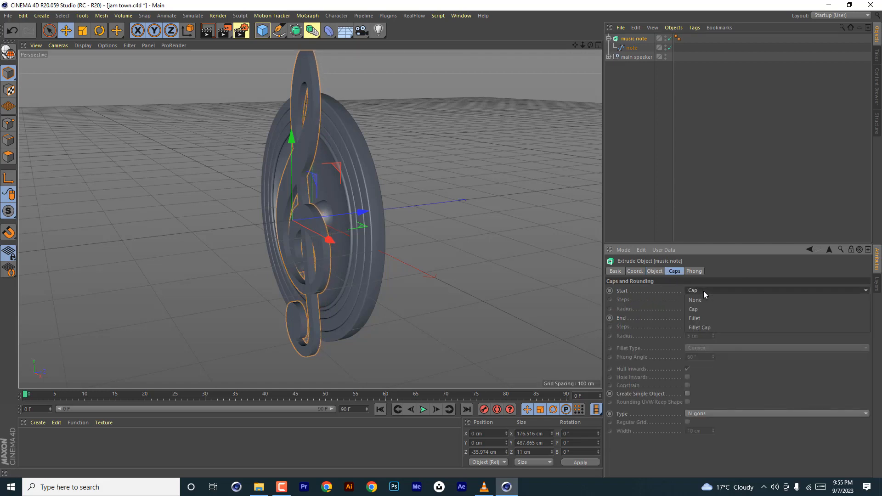
pyautogui.click(700, 328)
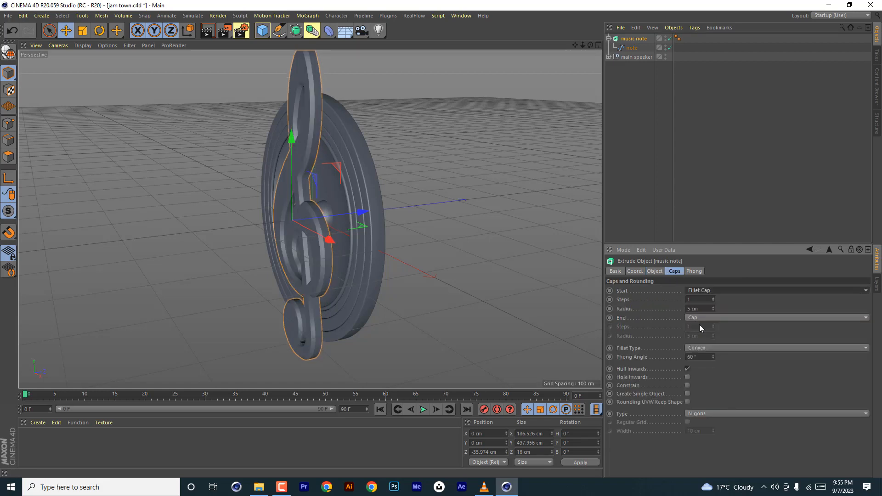
pyautogui.click(713, 310)
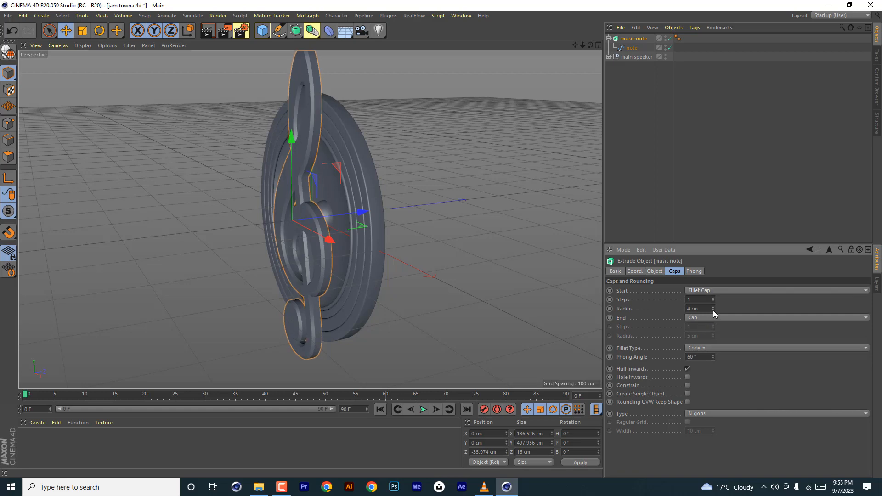
pyautogui.click(713, 310)
# - Move the music note back along Z toward the speaker to about -23.4 cm
pyautogui.moveTo(590, 44); pyautogui.dragTo(540, 48)
pyautogui.moveTo(413, 221)
pyautogui.keyDown('alt'); pyautogui.mouseDown()
pyautogui.moveTo(407, 205)
pyautogui.moveTo(332, 225)
pyautogui.moveTo(341, 245)
pyautogui.mouseUp(); pyautogui.keyUp('alt')
pyautogui.moveTo(384, 211); pyautogui.dragTo(391, 209)
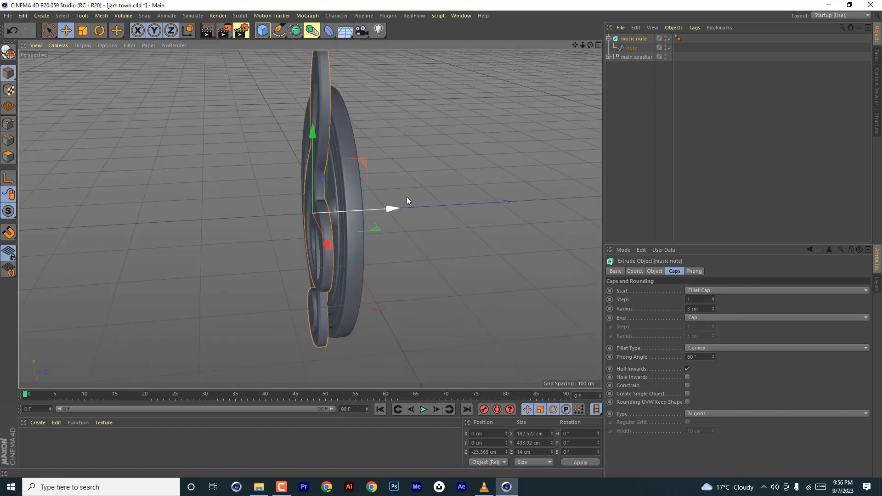
# - In the front view, shift the music note off-centre to about X -82.8 cm and Y 11.6 cm
pyautogui.click(598, 44)
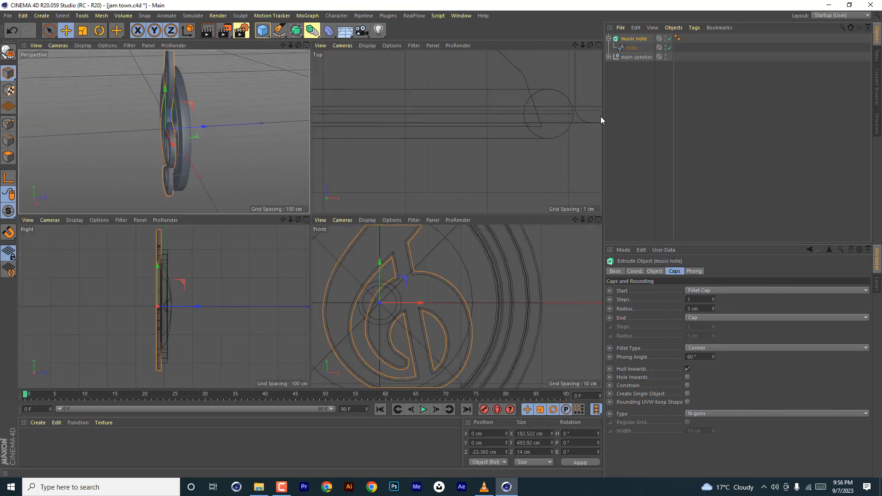
pyautogui.click(598, 219)
pyautogui.moveTo(583, 45)
pyautogui.mouseDown()
pyautogui.moveTo(533, 45)
pyautogui.moveTo(598, 44)
pyautogui.mouseUp()
pyautogui.moveTo(362, 216); pyautogui.dragTo(337, 220)
pyautogui.scroll(5, 266, 226)
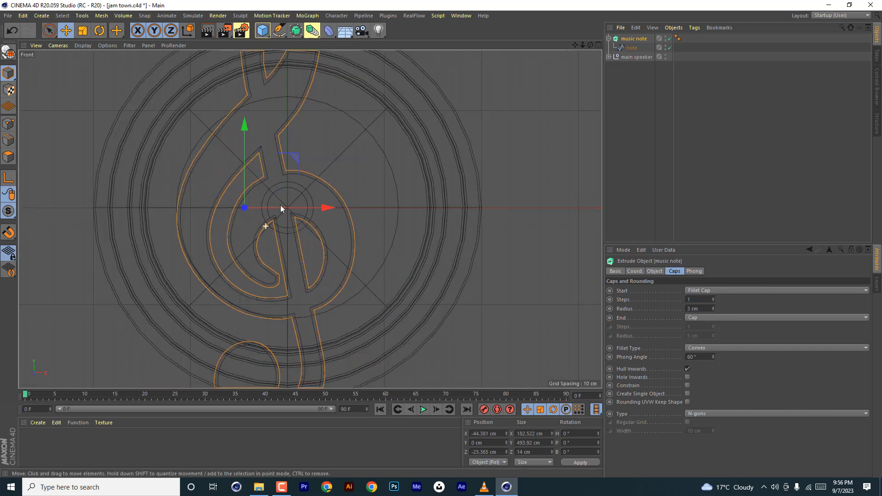
pyautogui.moveTo(296, 157); pyautogui.dragTo(296, 147)
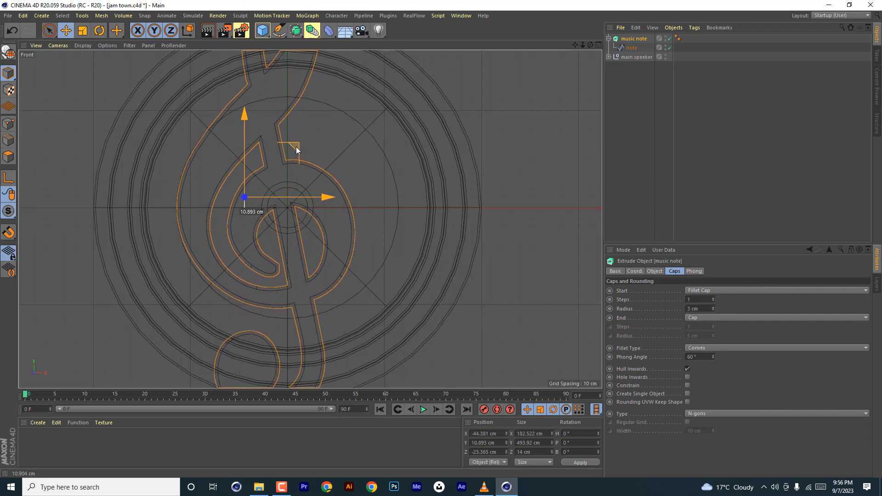
pyautogui.moveTo(296, 147); pyautogui.dragTo(296, 147)
pyautogui.scroll(-3, 331, 147)
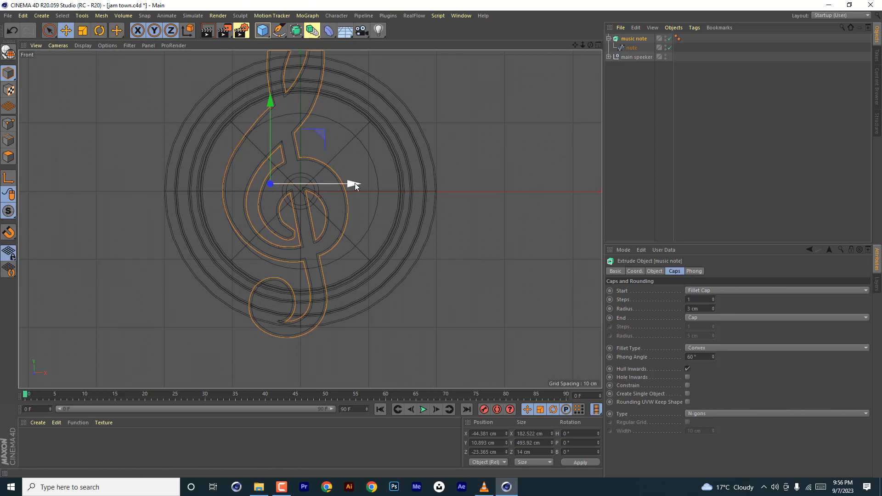
pyautogui.moveTo(317, 134); pyautogui.dragTo(291, 132)
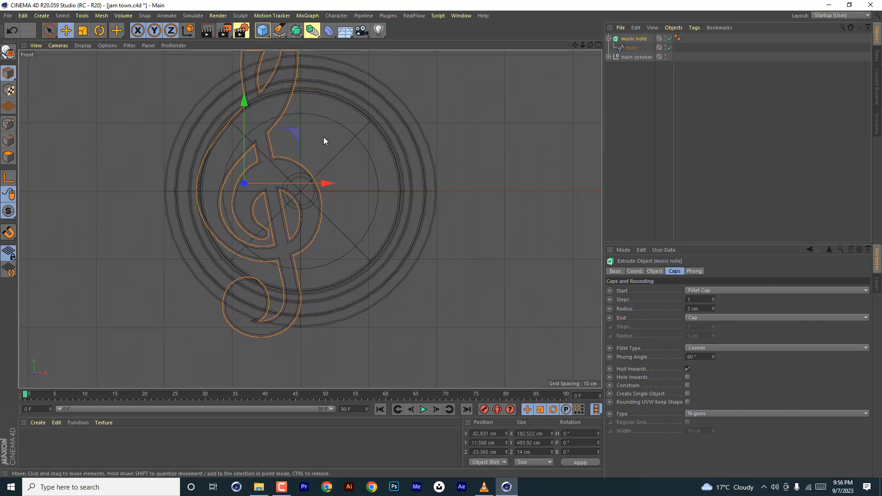
# - Return to the perspective view and save the jam town project with the positioned music note
pyautogui.scroll(-5, 323, 137)
pyautogui.click(598, 45)
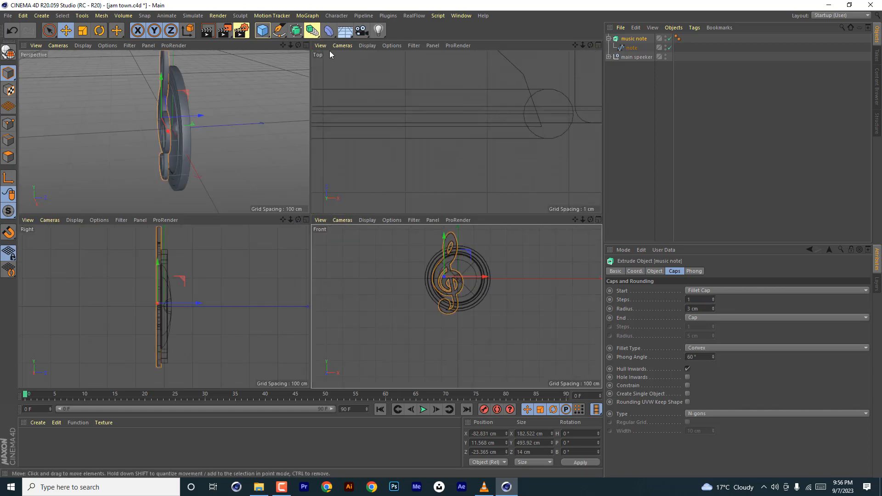
pyautogui.click(305, 46)
pyautogui.moveTo(591, 46); pyautogui.dragTo(593, 24)
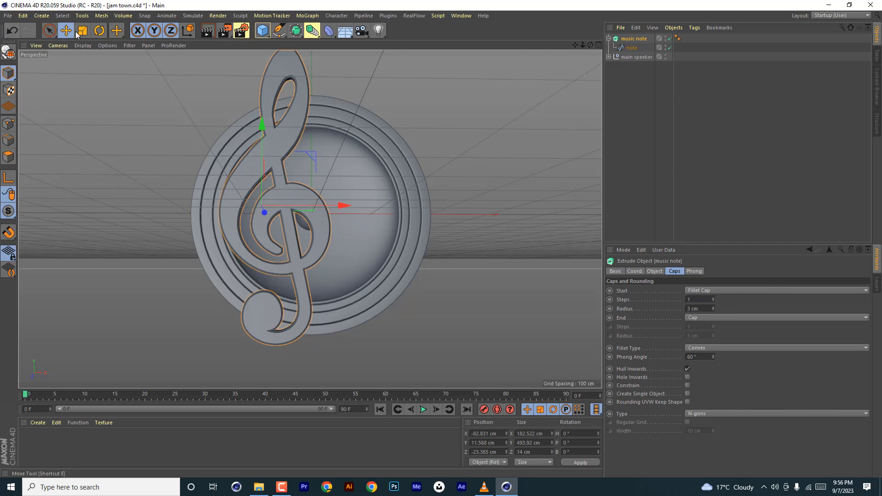
pyautogui.click(8, 16)
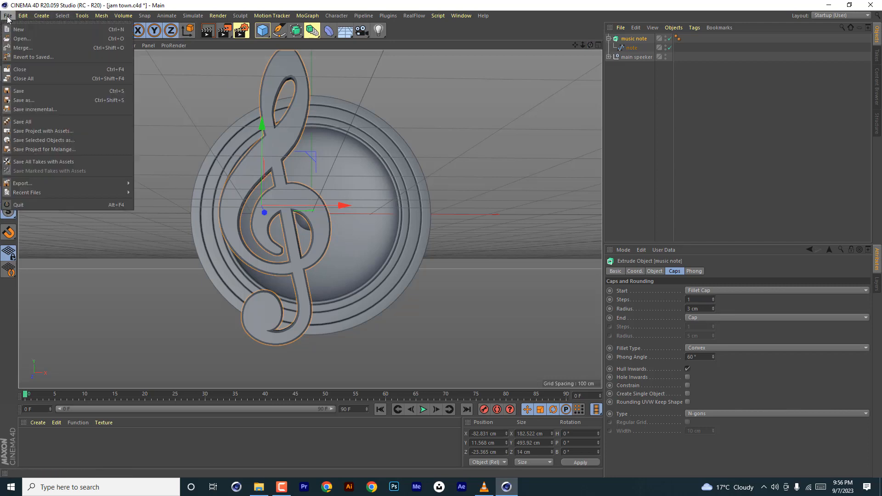
pyautogui.click(32, 92)
# - Show the front view full size and add a MoGraph MoText object to the scene
pyautogui.click(598, 45)
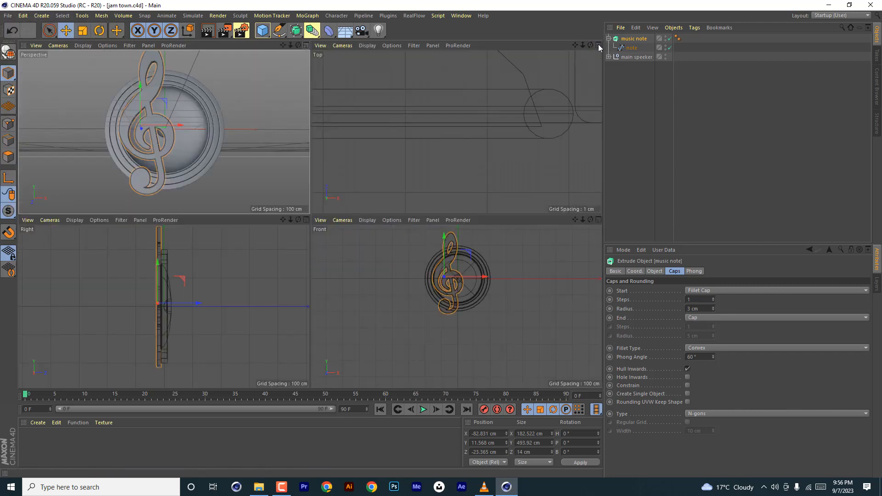
pyautogui.click(598, 220)
pyautogui.moveTo(575, 45); pyautogui.dragTo(597, 102)
pyautogui.click(280, 32)
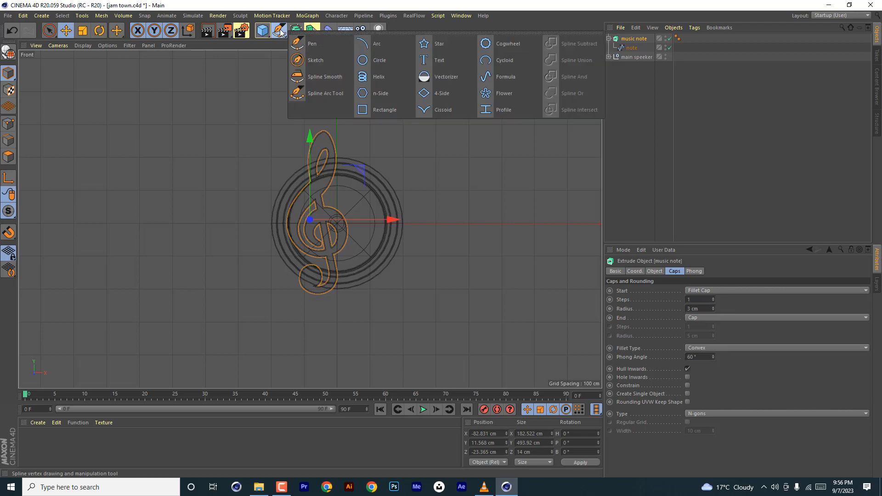
pyautogui.click(263, 31)
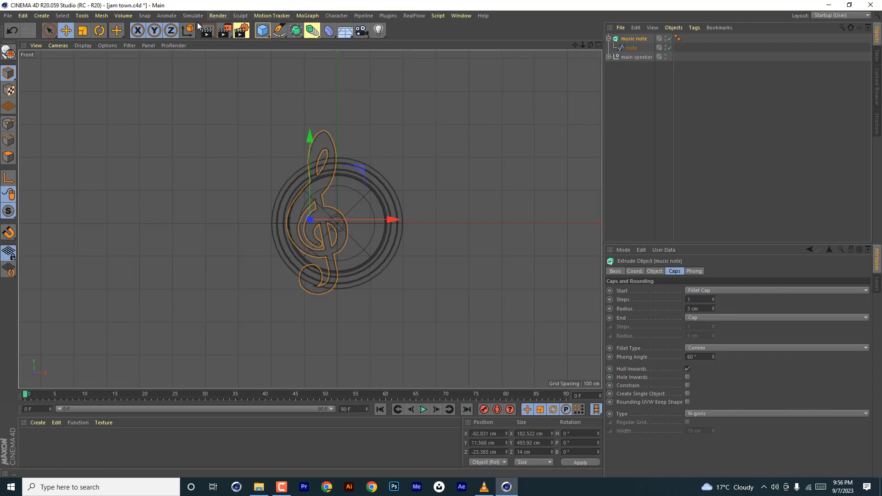
pyautogui.click(308, 16)
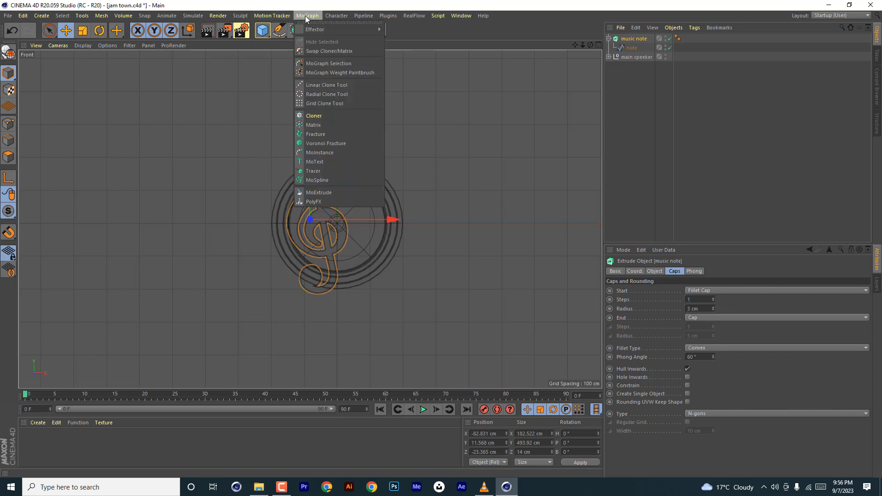
pyautogui.click(316, 162)
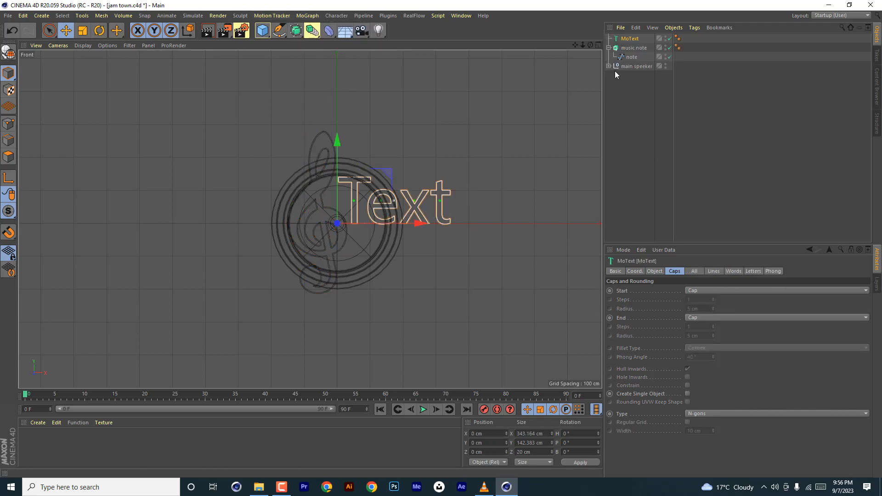
# - Move the MoText along X to about -203.7 cm, in front of the speaker
pyautogui.moveTo(577, 46); pyautogui.dragTo(565, 51)
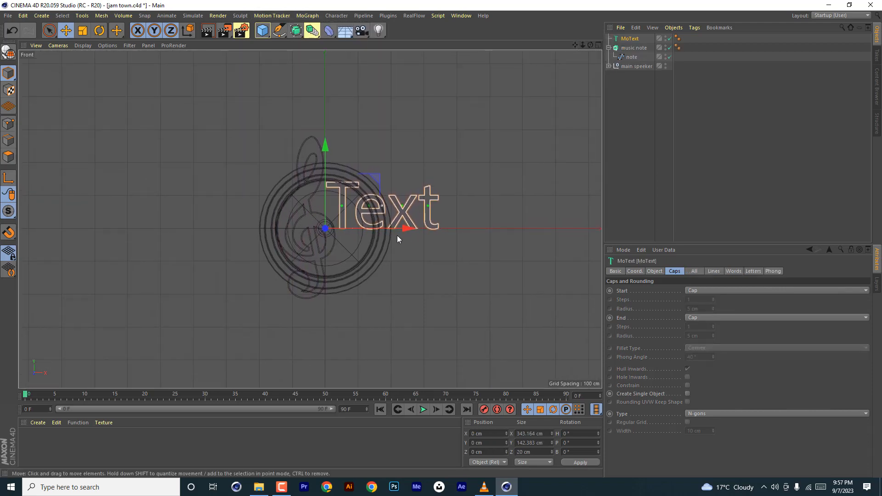
pyautogui.scroll(5, 397, 236)
pyautogui.scroll(-5, 397, 236)
pyautogui.moveTo(331, 219); pyautogui.dragTo(191, 233)
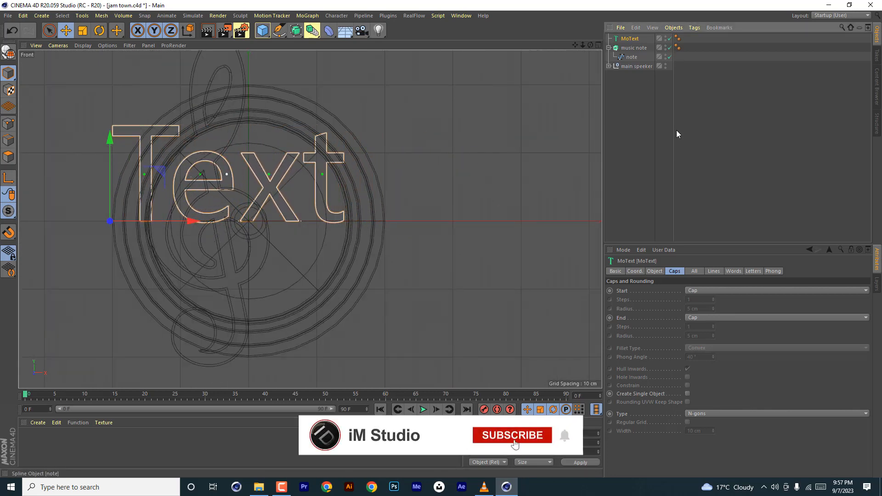
# - Set the MoText font to Segoe UI Black
pyautogui.click(653, 271)
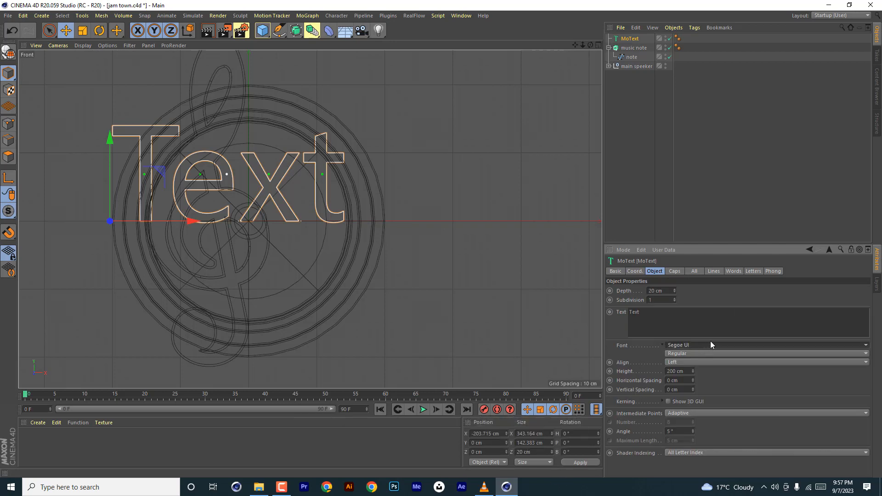
pyautogui.click(713, 344)
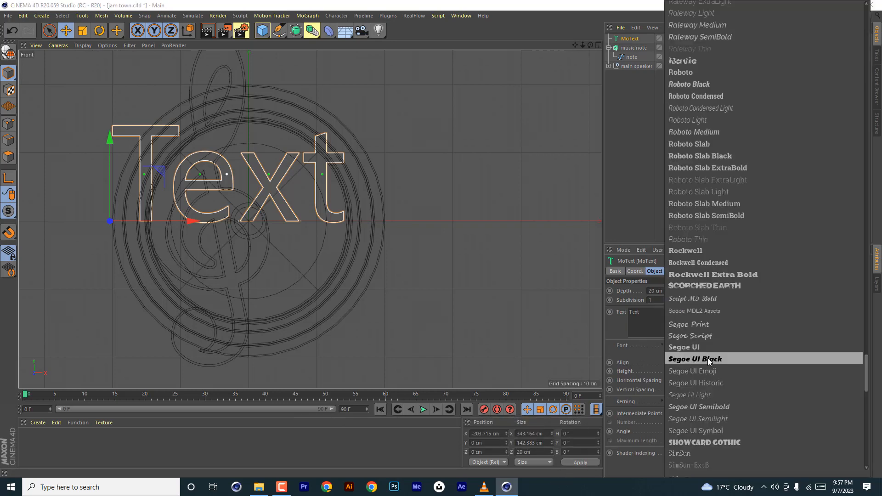
pyautogui.click(708, 357)
# - Change the MoText wording to J and set its font style to Italic
pyautogui.doubleClick(652, 317)
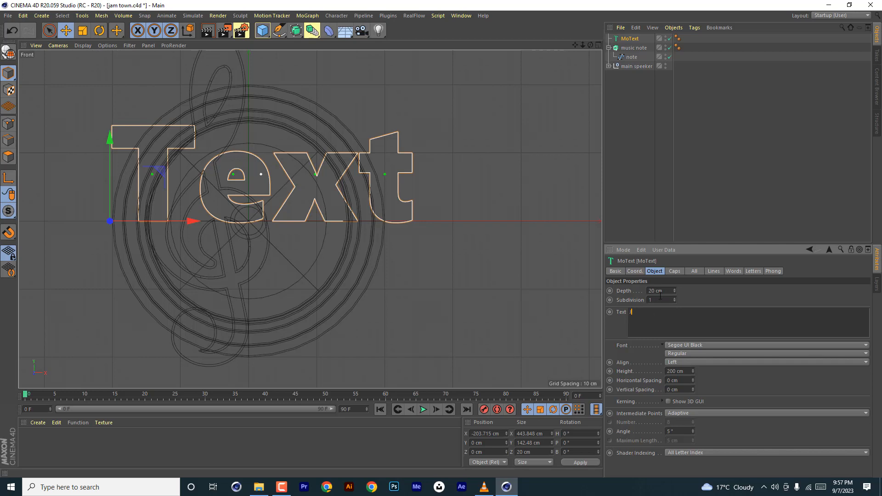
pyautogui.click(679, 313)
pyautogui.click(690, 354)
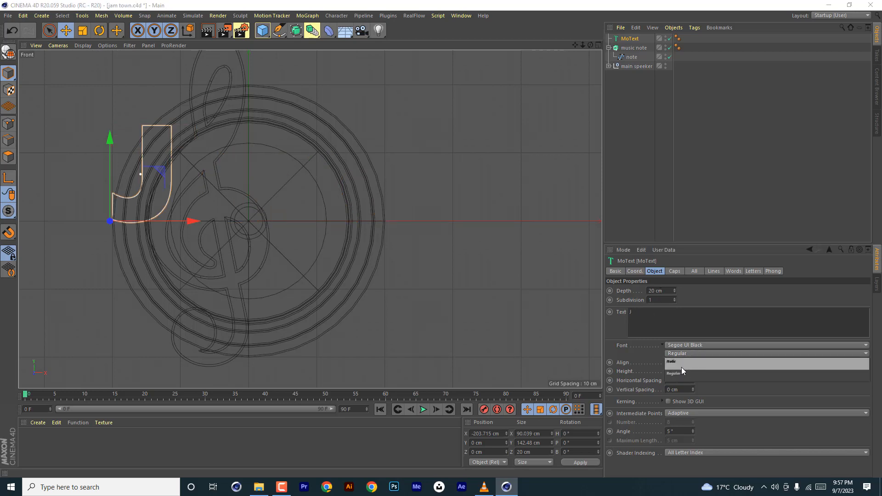
pyautogui.click(680, 361)
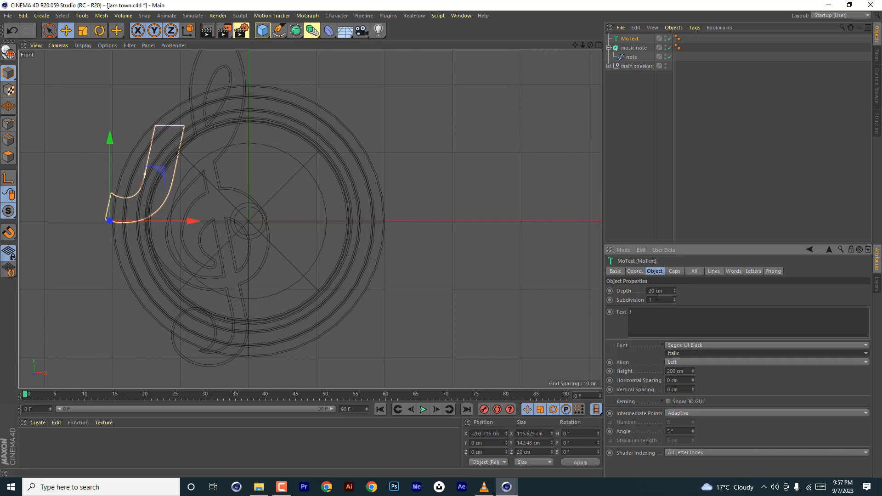
# - Set the J's height to 300 cm and move it to about X -250.3 cm, Y -93.1 cm
pyautogui.moveTo(685, 372); pyautogui.dragTo(648, 375)
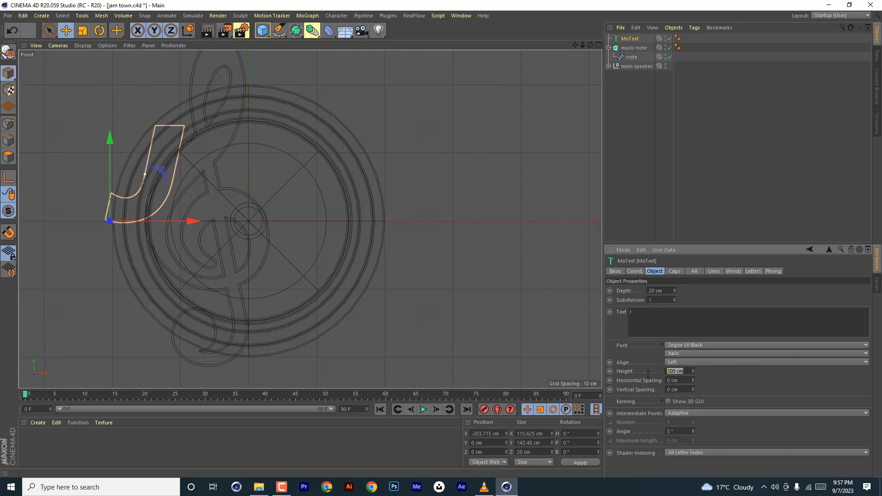
pyautogui.write('30')
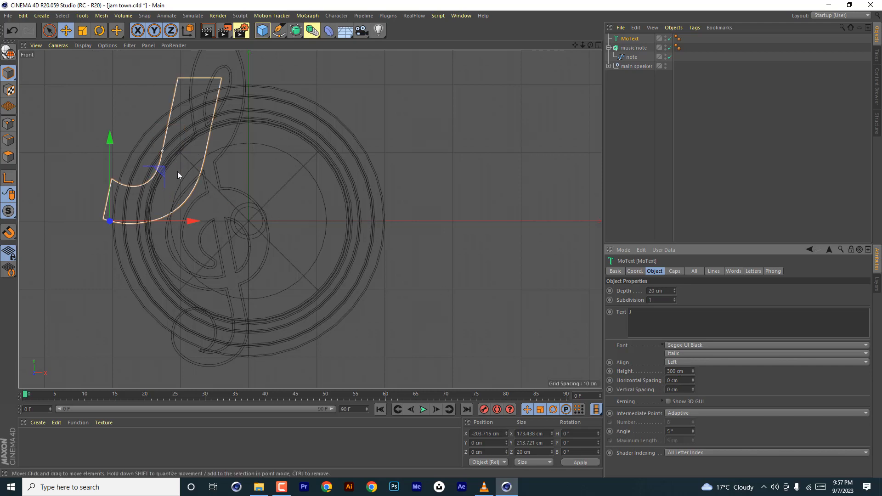
pyautogui.moveTo(161, 173); pyautogui.dragTo(130, 236)
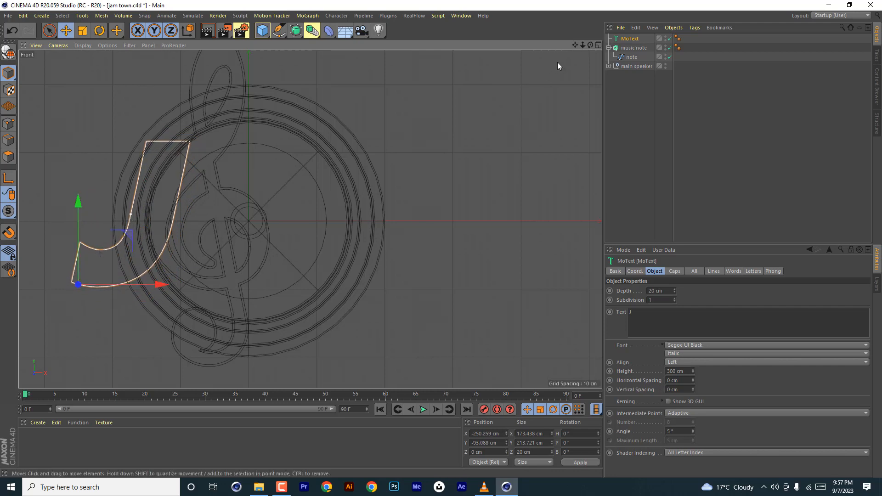
# - Move the J along Z to about -46.9 cm, in front of the music note, and show the perspective view full size
pyautogui.click(599, 45)
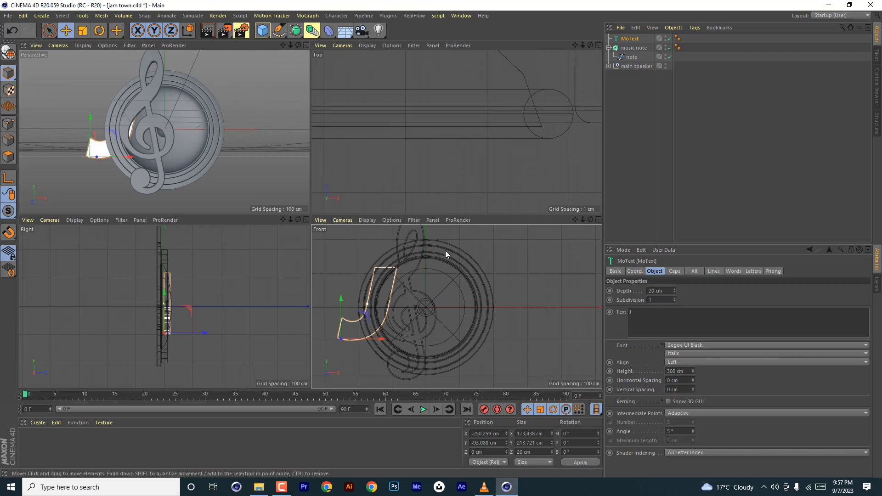
pyautogui.moveTo(206, 333); pyautogui.dragTo(193, 336)
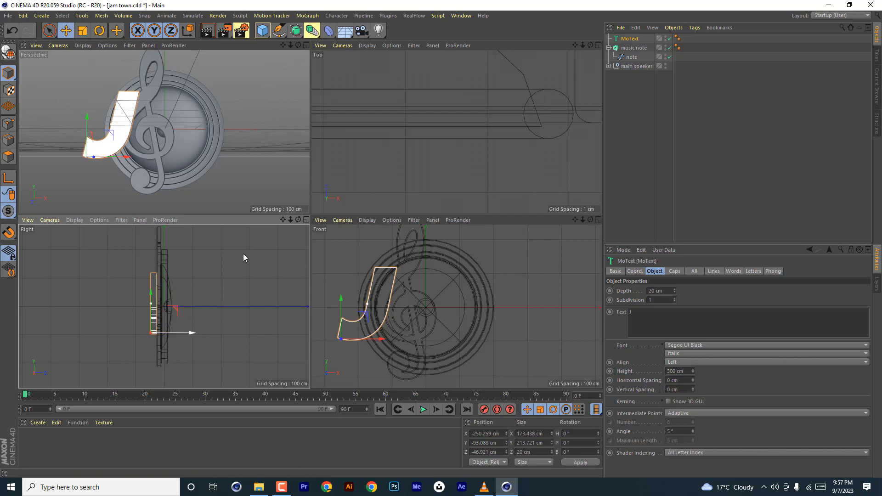
pyautogui.click(307, 45)
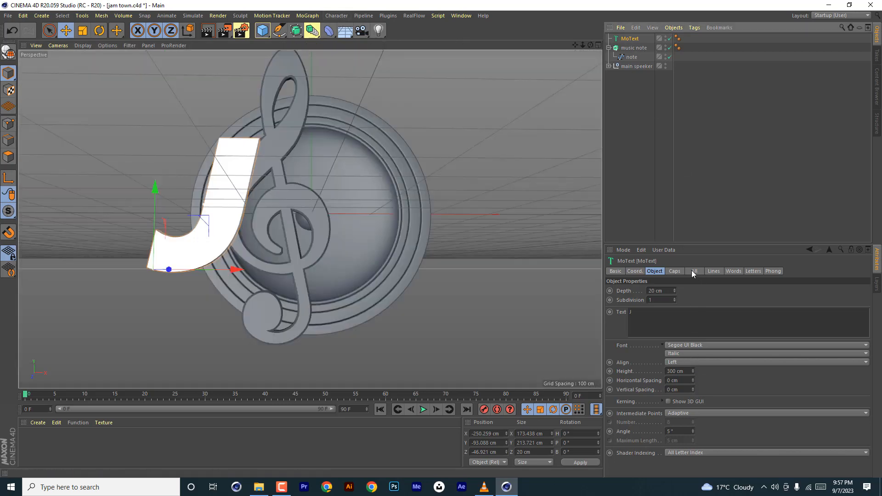
# - Set the J's start cap to Fillet Cap with a radius of 3 cm
pyautogui.click(674, 272)
pyautogui.click(702, 290)
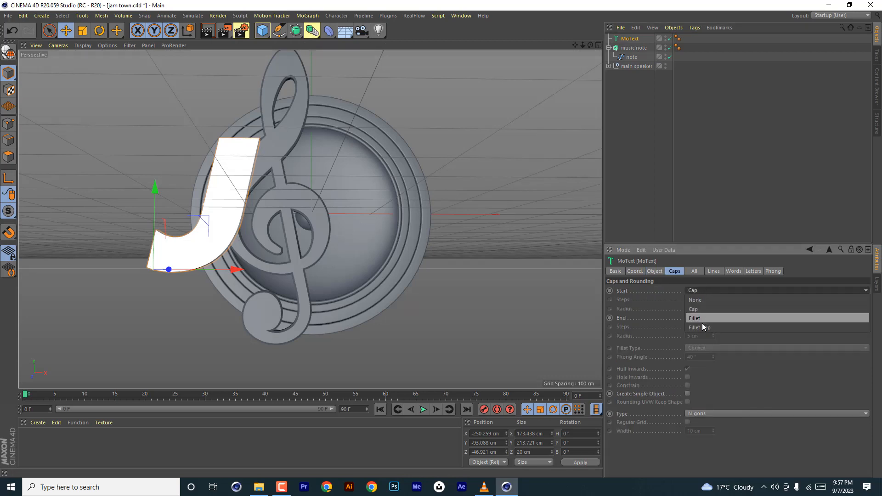
pyautogui.click(702, 325)
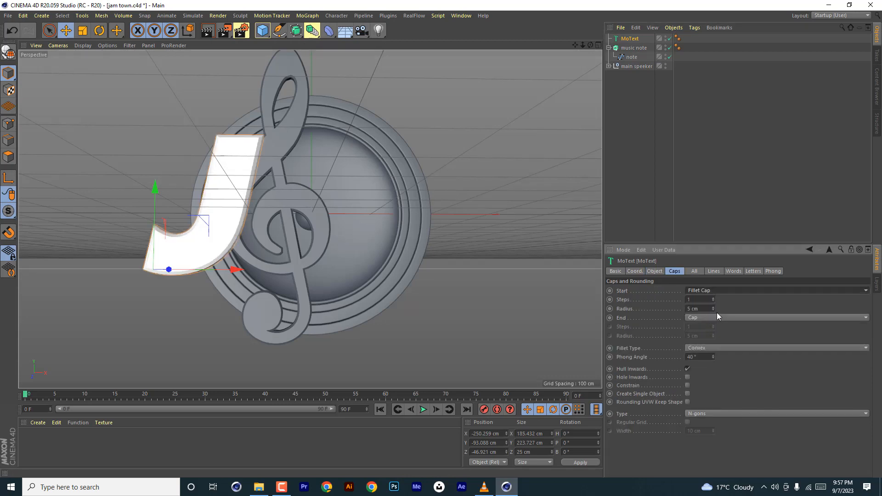
pyautogui.click(713, 310)
pyautogui.click(713, 311)
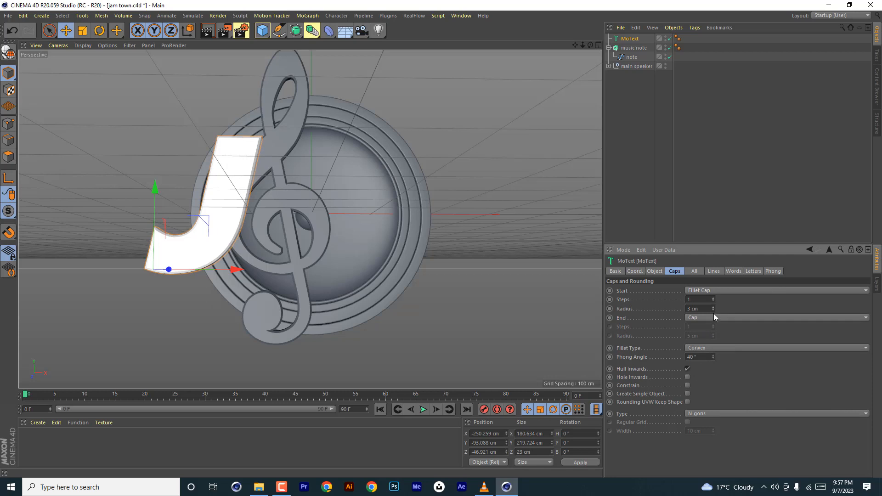
# - Set the J's end cap to Fillet Cap with a radius of 11 cm
pyautogui.click(720, 317)
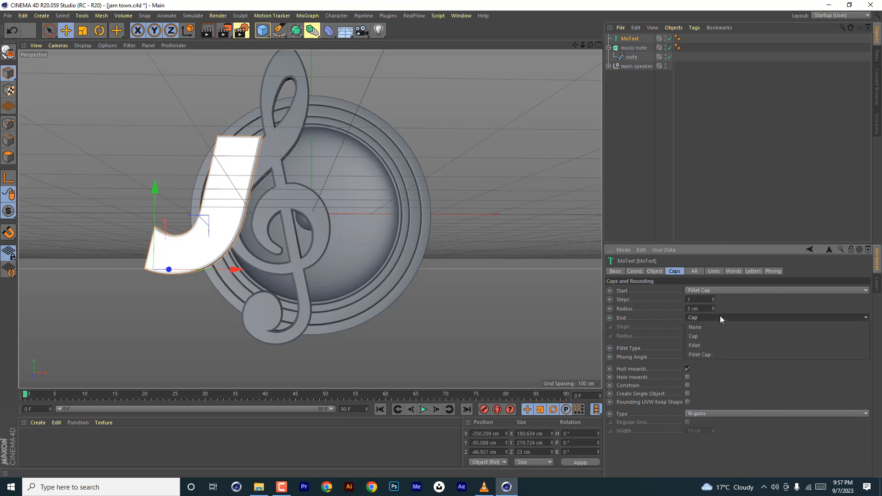
pyautogui.click(703, 355)
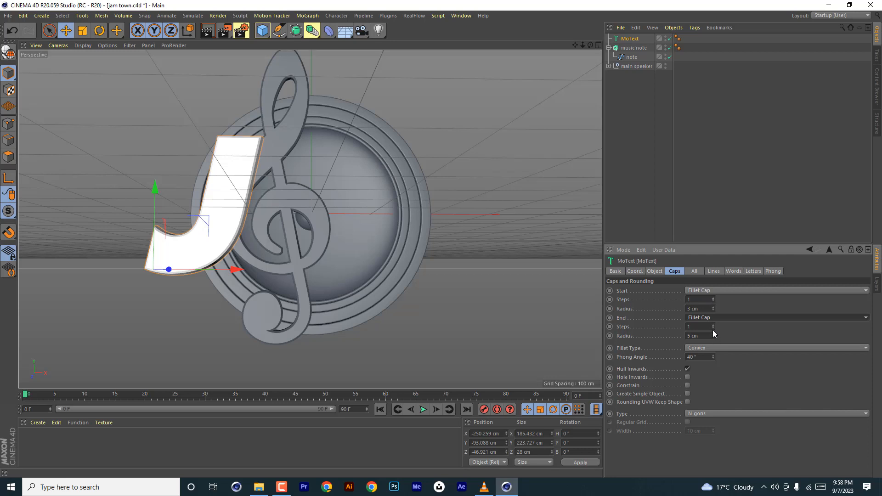
pyautogui.click(713, 334)
pyautogui.moveTo(713, 334); pyautogui.dragTo(713, 337)
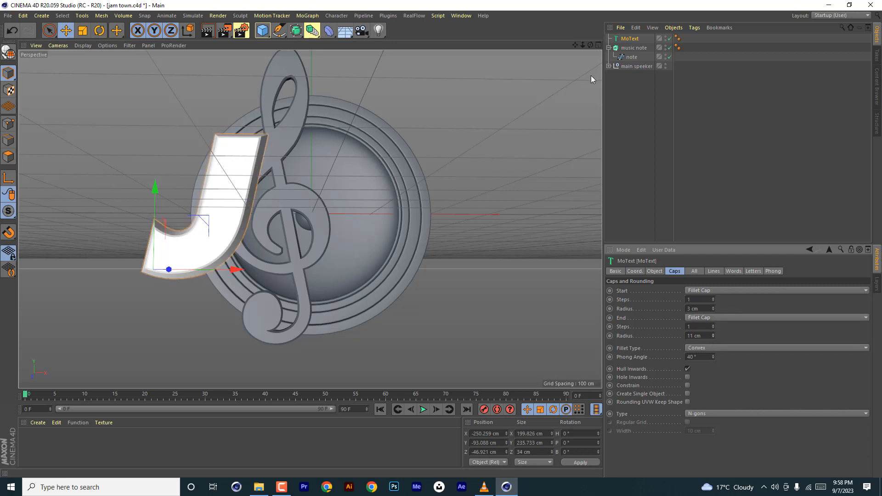
# - Check the bevels of the letter from several angles and rename the MoText object to J
pyautogui.moveTo(590, 45); pyautogui.dragTo(562, 45)
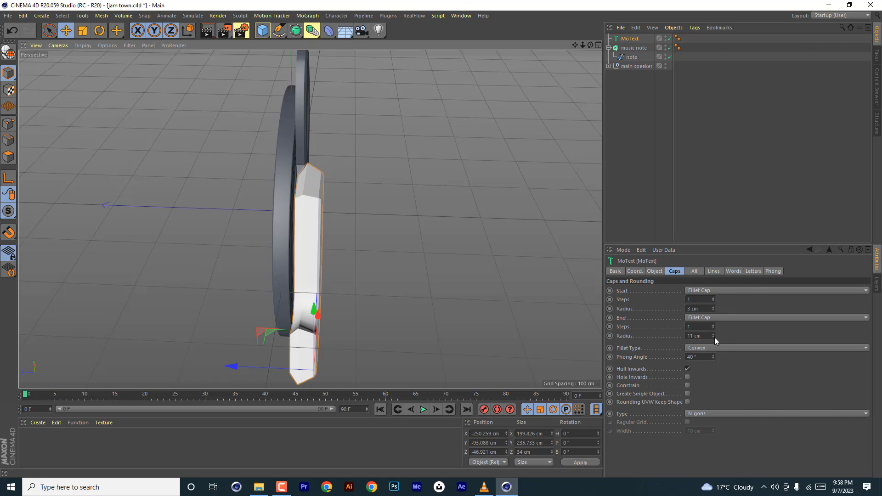
pyautogui.moveTo(590, 44); pyautogui.dragTo(532, 31)
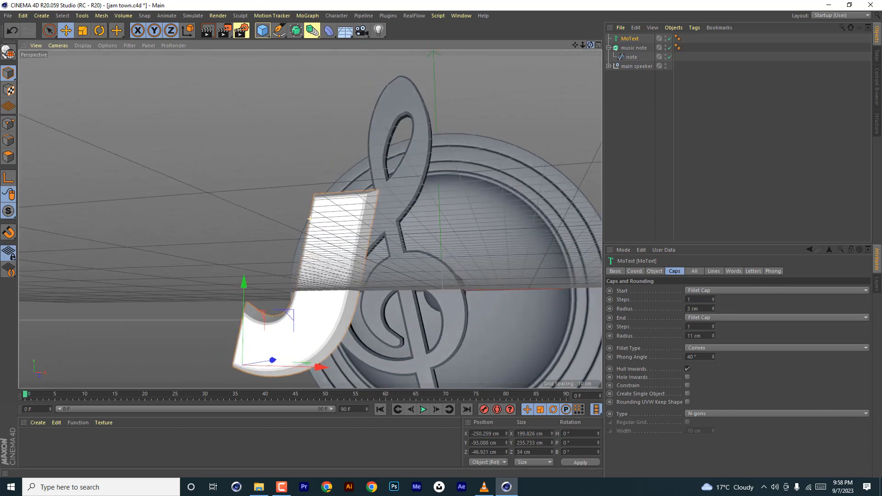
pyautogui.moveTo(577, 48); pyautogui.dragTo(578, 30)
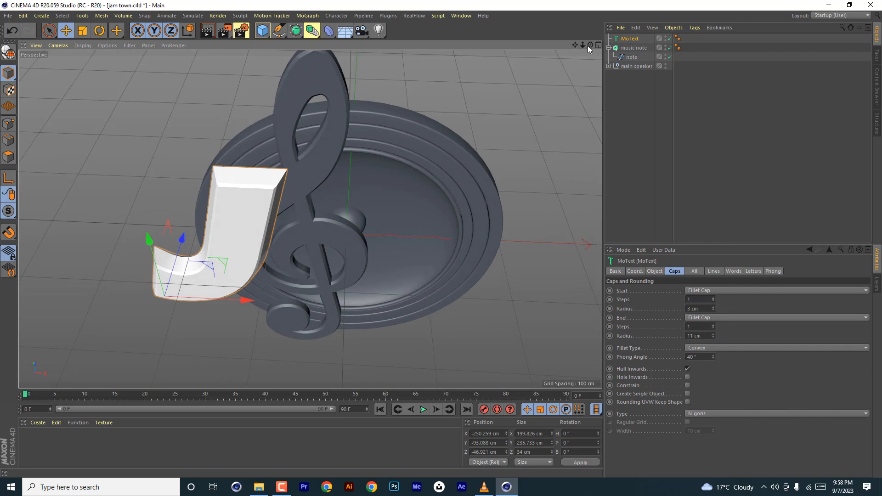
pyautogui.moveTo(590, 44); pyautogui.dragTo(620, 43)
pyautogui.doubleClick(626, 39)
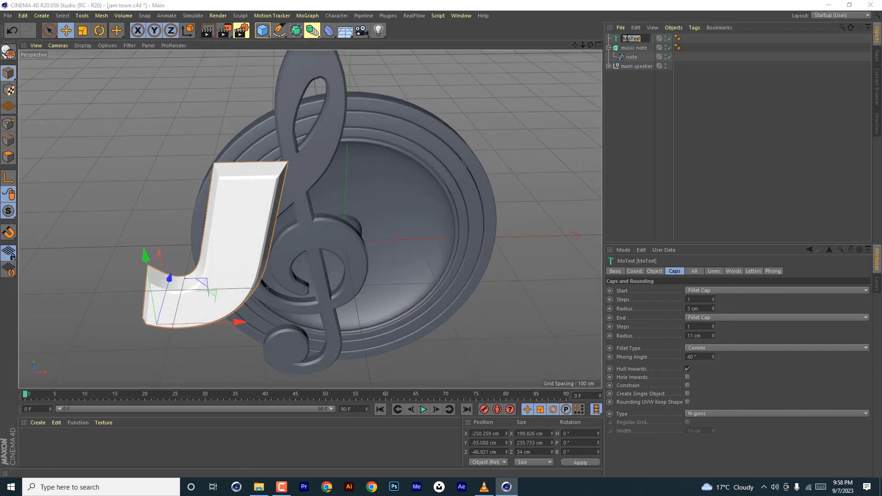
pyautogui.write('J')
pyautogui.press('Return')
# - Duplicate the J object, rename the copy AM and change its text to AM
pyautogui.keyDown('ctrl'); pyautogui.moveTo(622, 38); pyautogui.dragTo(625, 47); pyautogui.keyUp('ctrl')
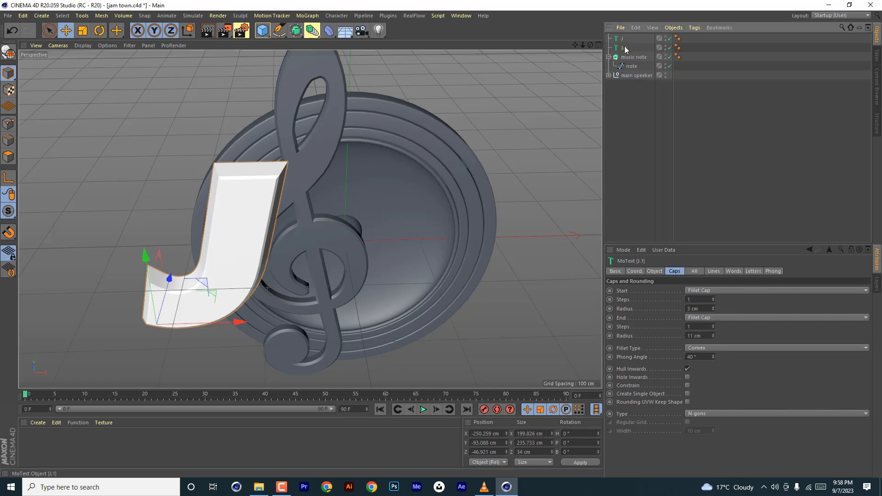
pyautogui.doubleClick(624, 48)
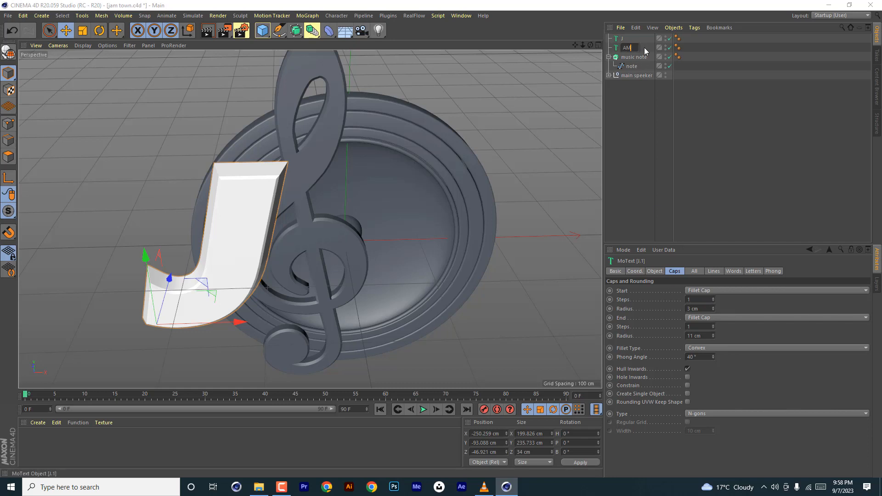
pyautogui.press('Return')
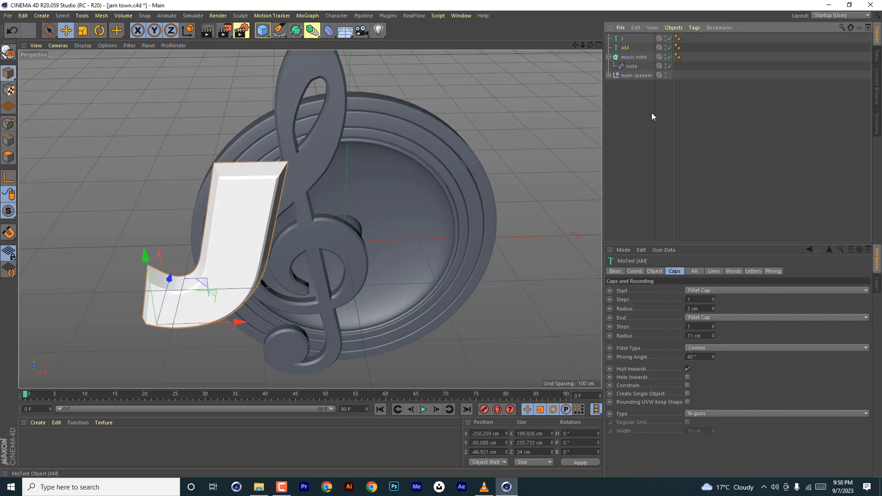
pyautogui.click(655, 271)
pyautogui.write('AM')
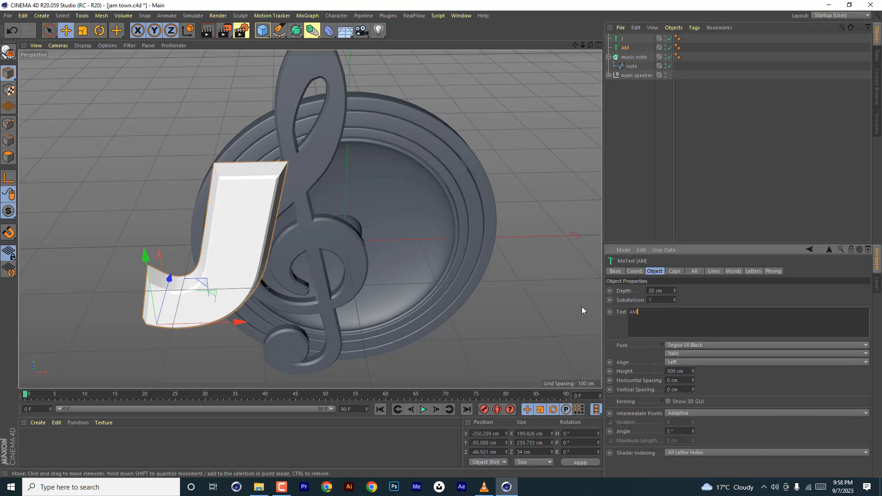
pyautogui.click(661, 305)
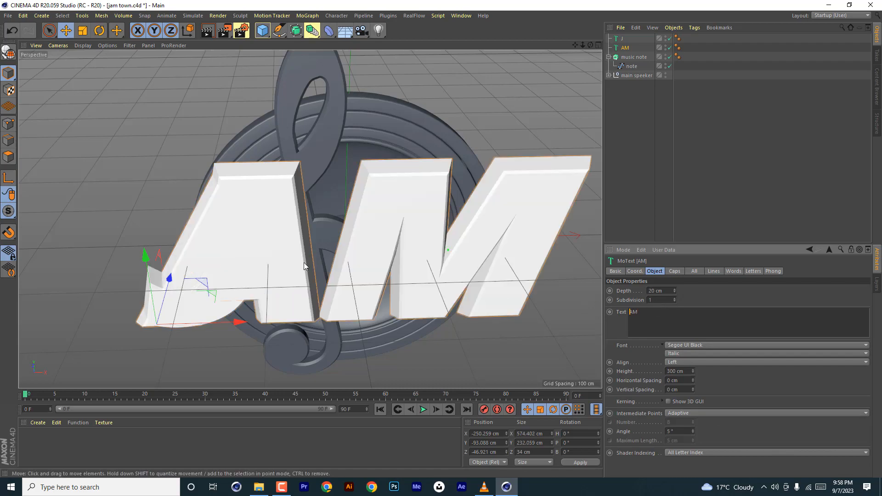
# - Set the height of the AM text to 200 cm
pyautogui.moveTo(590, 45)
pyautogui.mouseDown()
pyautogui.moveTo(595, 23)
pyautogui.moveTo(680, 60)
pyautogui.moveTo(600, 45)
pyautogui.moveTo(589, 60)
pyautogui.mouseUp()
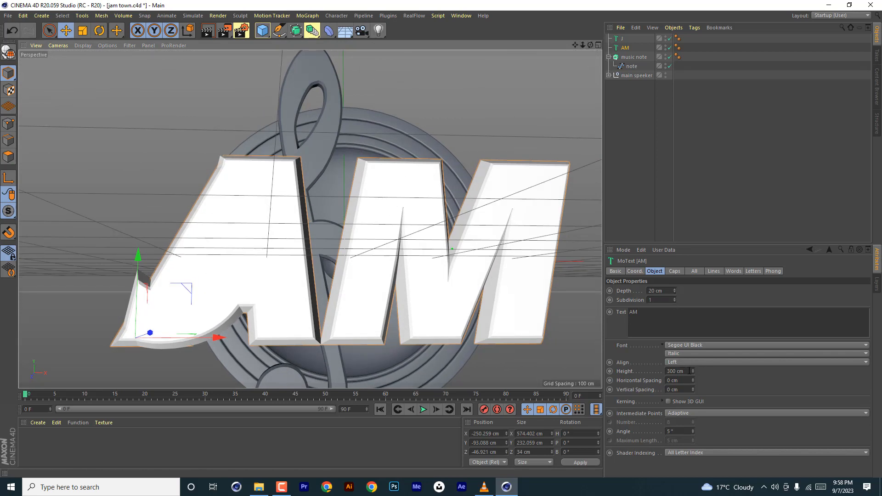
pyautogui.doubleClick(689, 371)
pyautogui.write('200')
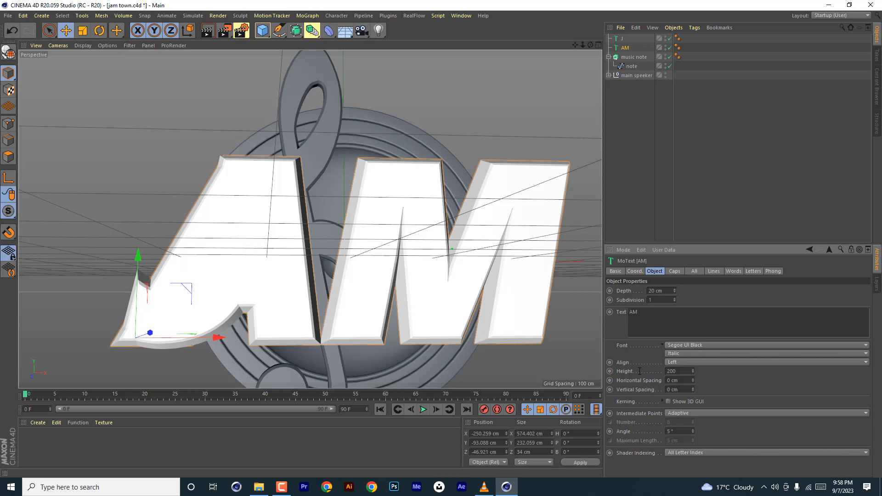
pyautogui.press('Return')
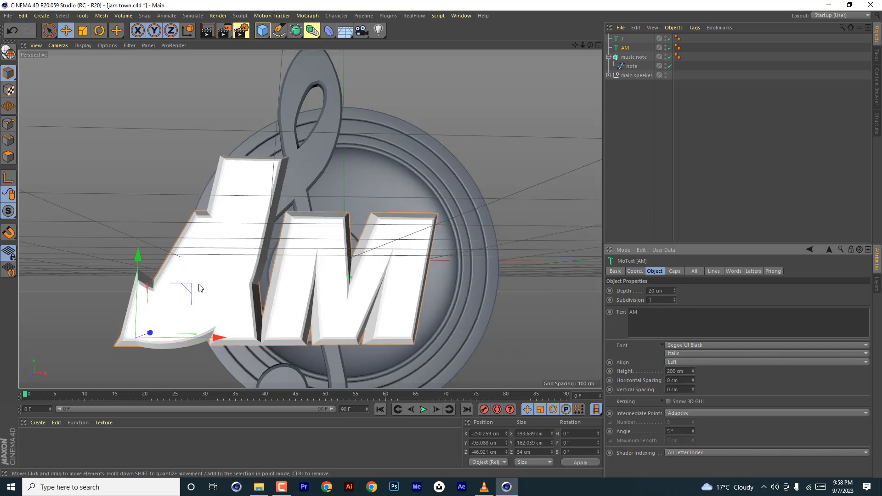
# - In the full-size front view, move the AM text beside the J, to about X -74.9 cm, Y -25.6 cm
pyautogui.click(598, 45)
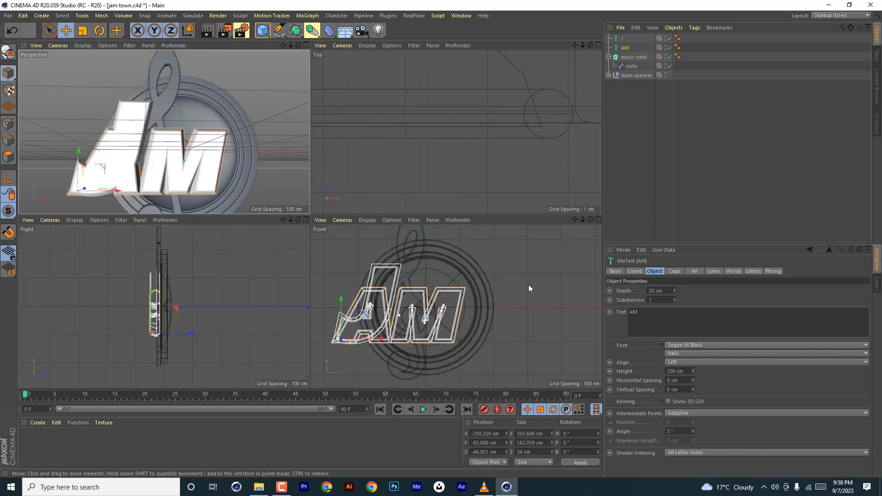
pyautogui.click(598, 220)
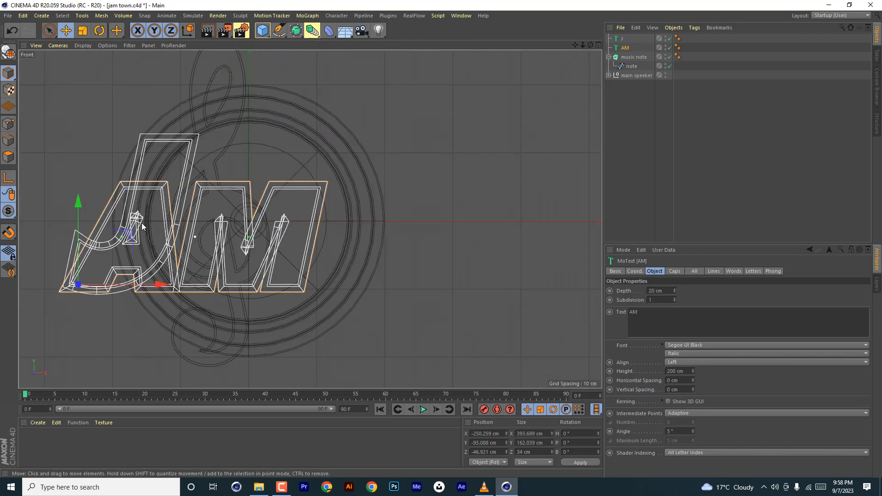
pyautogui.moveTo(131, 236); pyautogui.dragTo(251, 191)
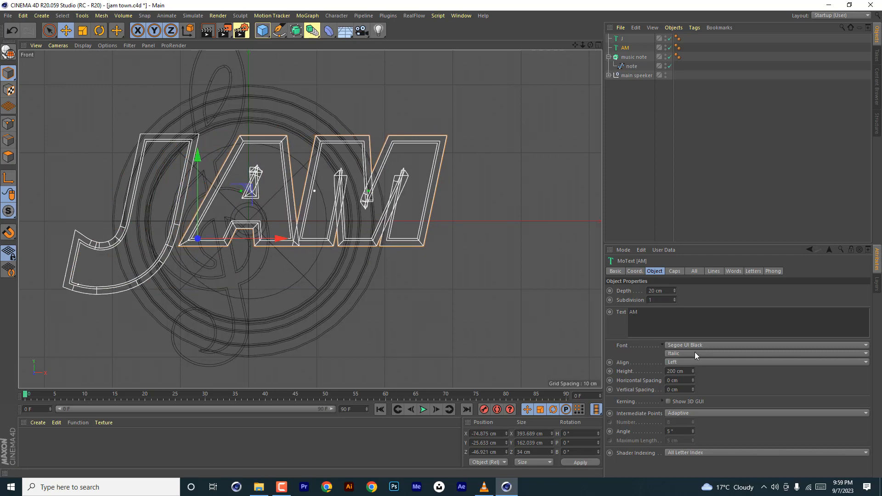
# - Set the AM font style to Regular and move the text closer to the J, to about X -87.7 cm, Y -29 cm
pyautogui.click(701, 355)
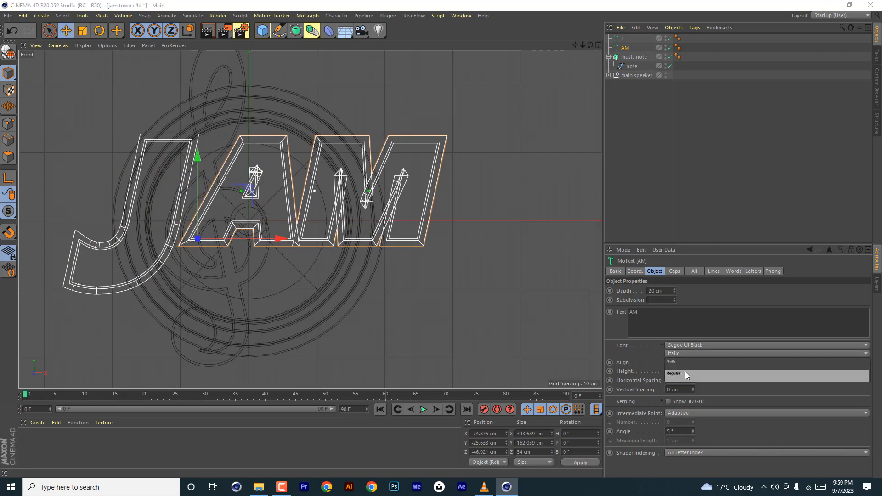
pyautogui.click(685, 372)
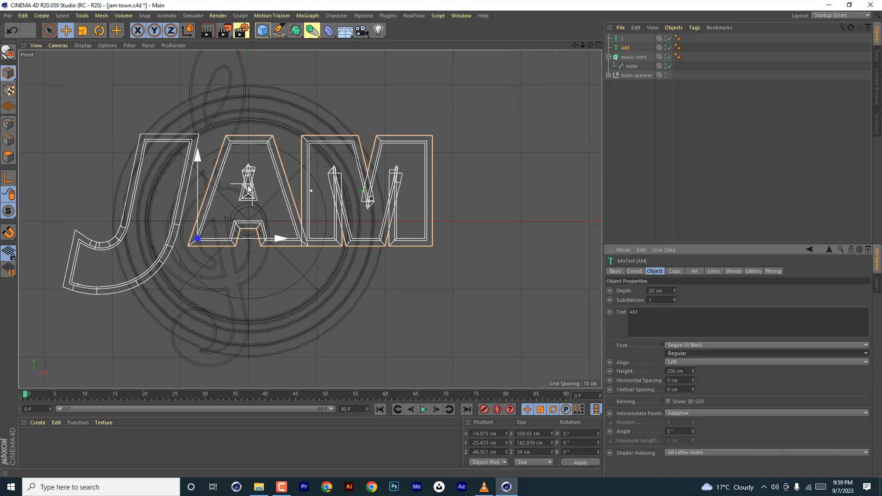
pyautogui.moveTo(248, 187); pyautogui.dragTo(239, 190)
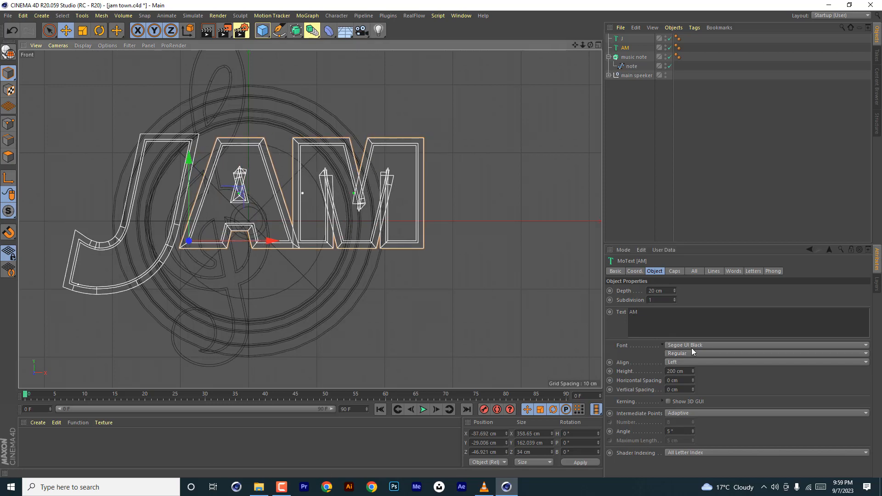
# - Reduce the height of the AM text to 150 cm
pyautogui.moveTo(694, 371); pyautogui.dragTo(650, 373)
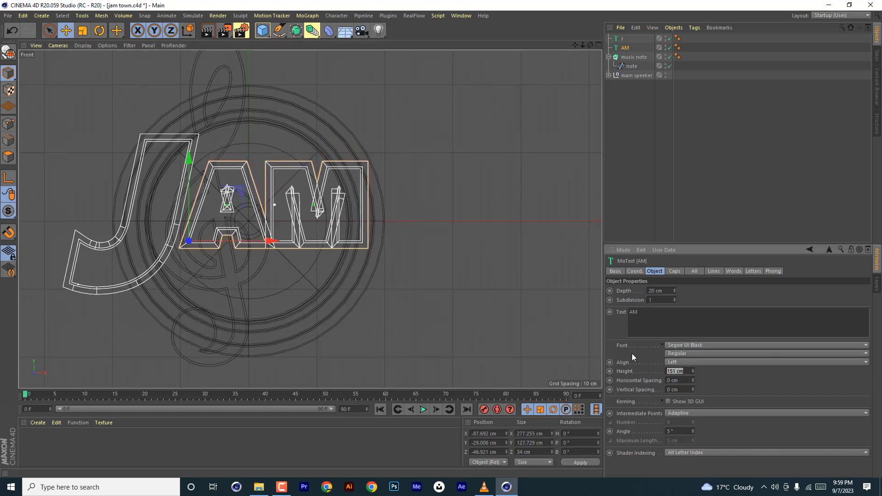
pyautogui.write('150')
pyautogui.press('Return')
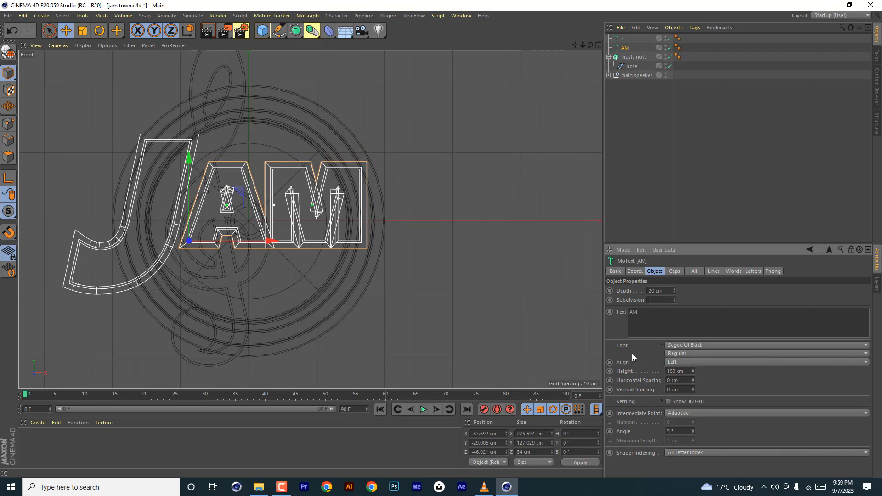
# - Raise the AM text beside the upper part of the J, to about X -78.9 cm, Y 8.1 cm
pyautogui.moveTo(242, 190); pyautogui.dragTo(247, 165)
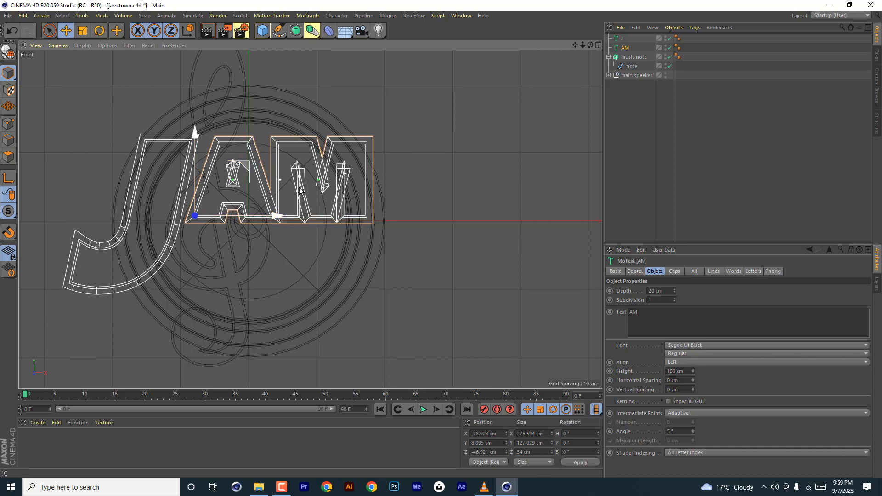
# - Try the Italic font style on the AM text and return it to Regular
pyautogui.click(696, 353)
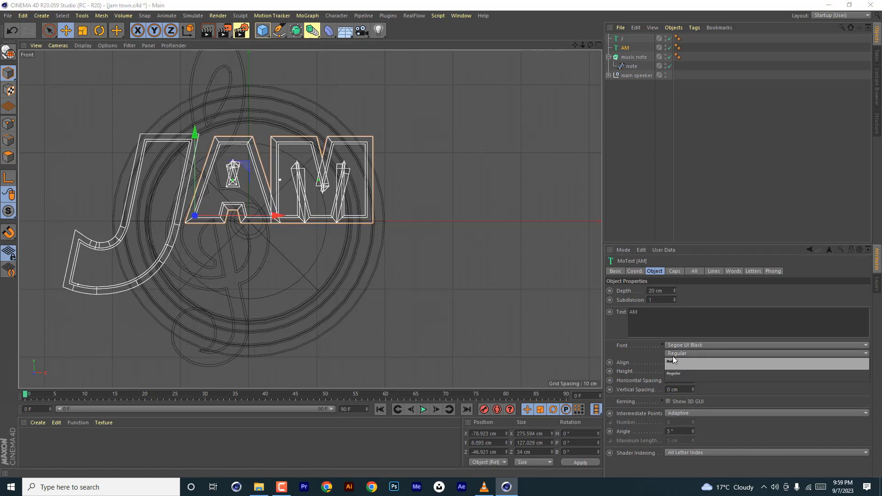
pyautogui.click(674, 362)
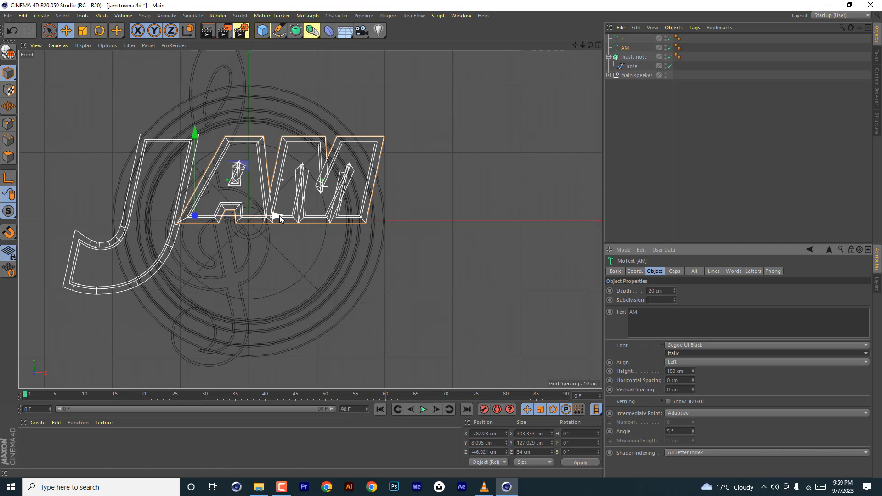
pyautogui.click(685, 354)
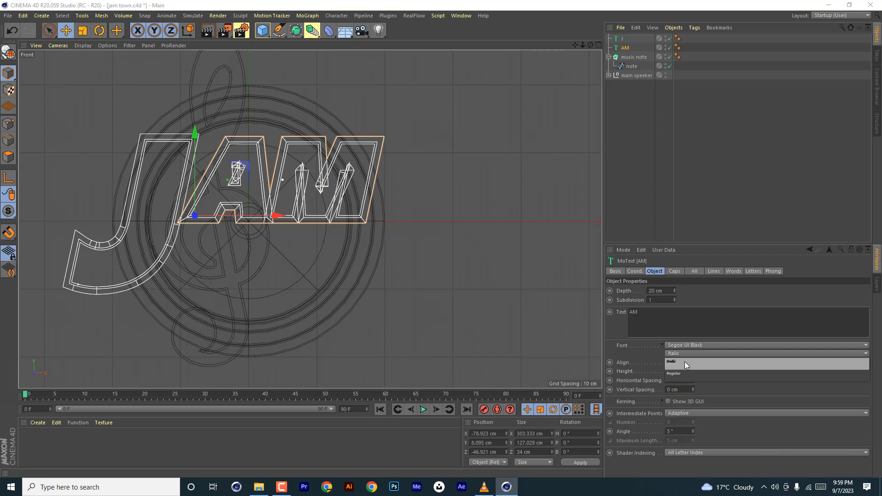
pyautogui.click(683, 362)
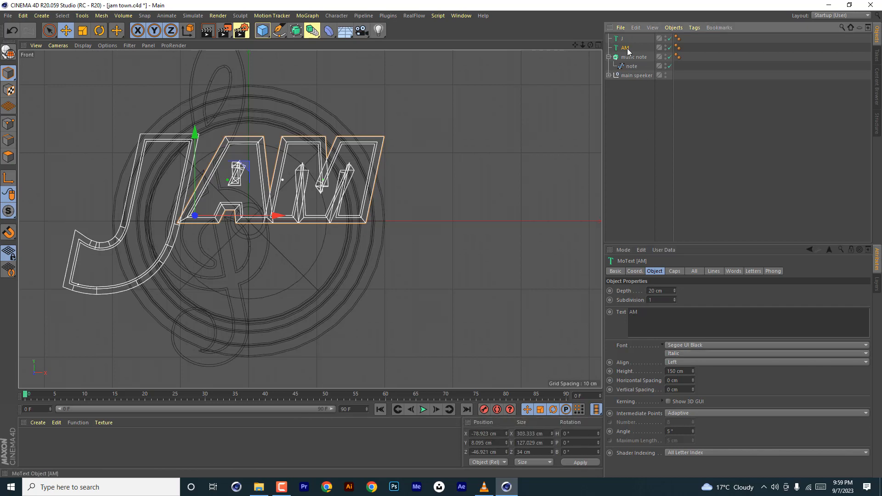
pyautogui.click(688, 355)
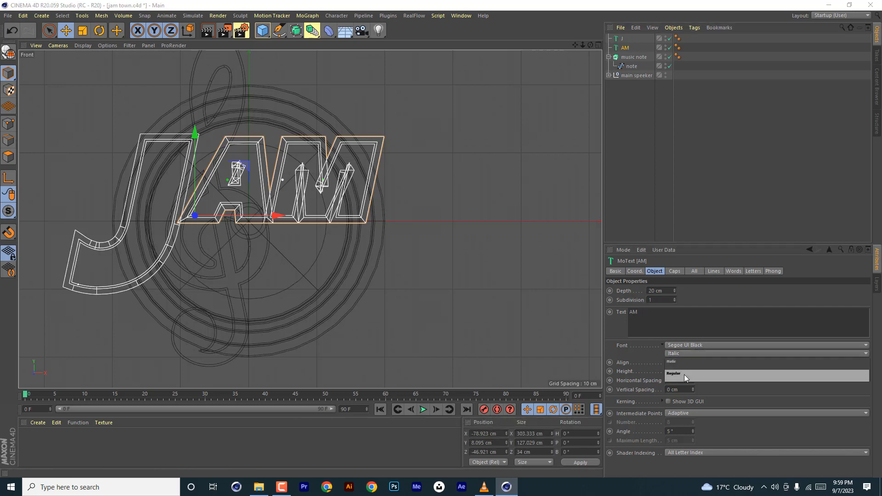
pyautogui.click(684, 374)
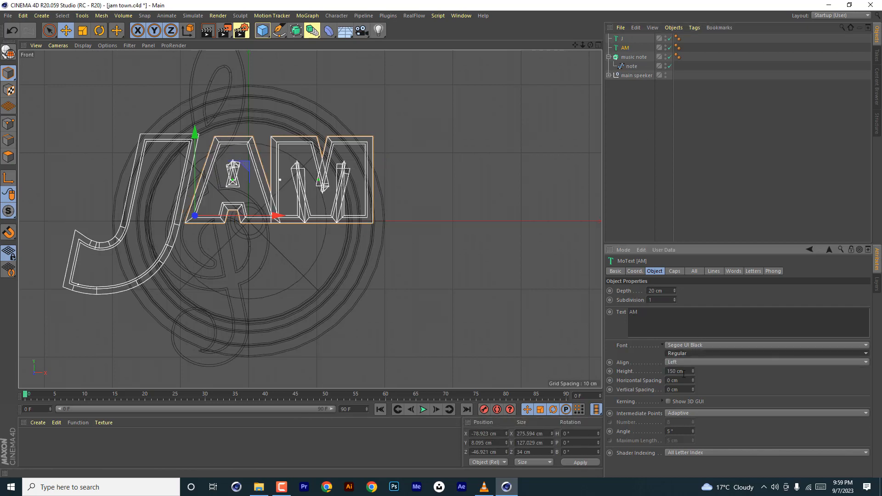
# - In the perspective view, reduce the end cap fillet radius of both the AM text and the J to 2 cm
pyautogui.click(599, 43)
pyautogui.click(305, 45)
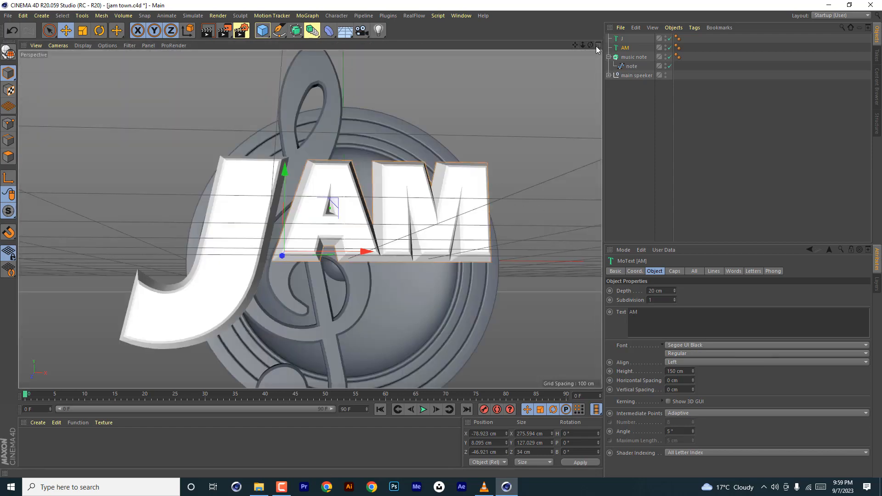
pyautogui.moveTo(591, 45); pyautogui.dragTo(582, 138)
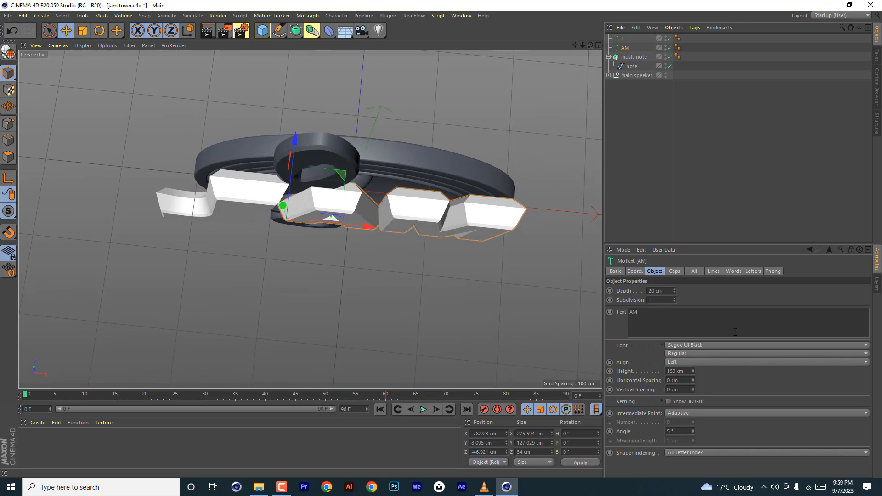
pyautogui.click(674, 272)
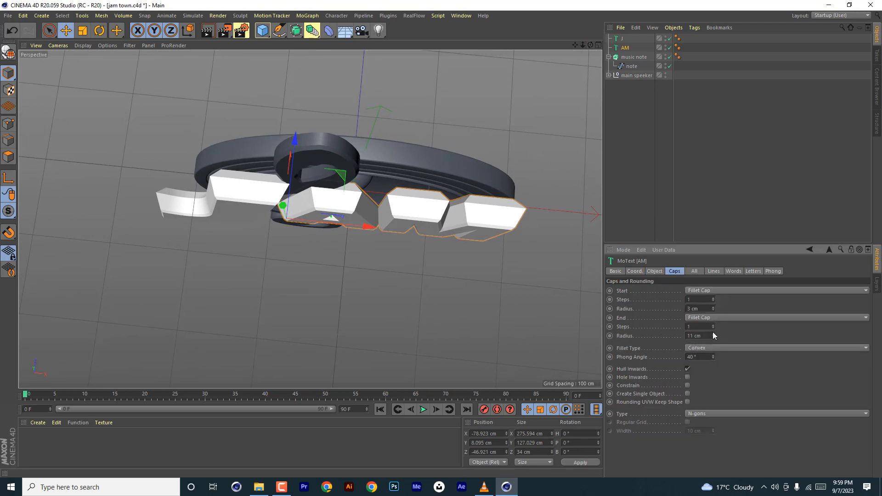
pyautogui.moveTo(713, 337); pyautogui.dragTo(713, 337)
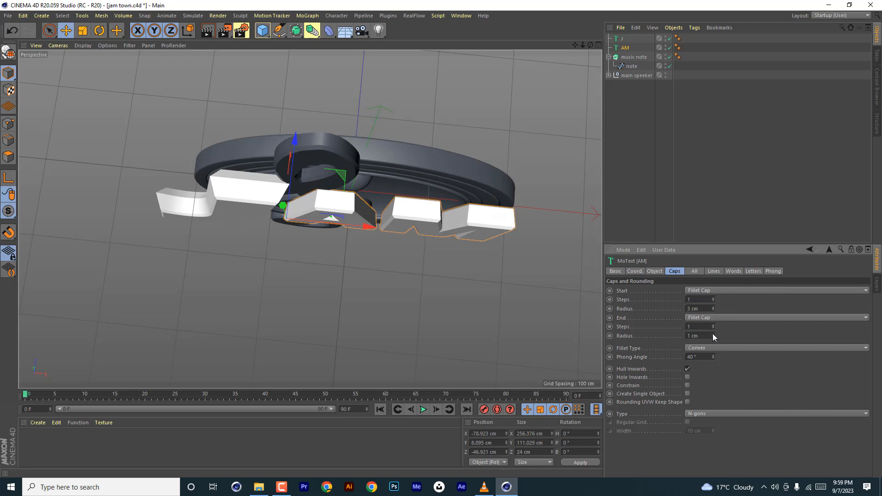
pyautogui.click(713, 336)
pyautogui.click(622, 40)
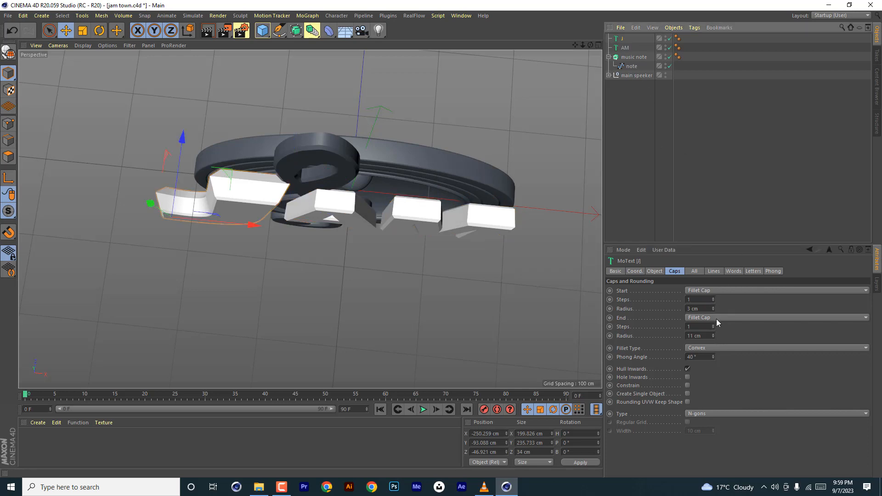
pyautogui.moveTo(713, 336); pyautogui.dragTo(713, 337)
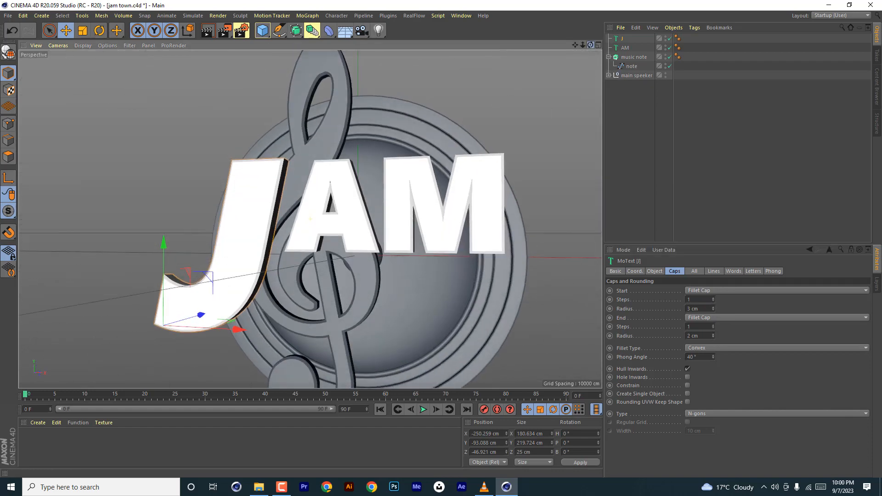
# - Move the AM text closer to the J and slightly up, to about X -93 cm, Y 10.8 cm
pyautogui.click(463, 198)
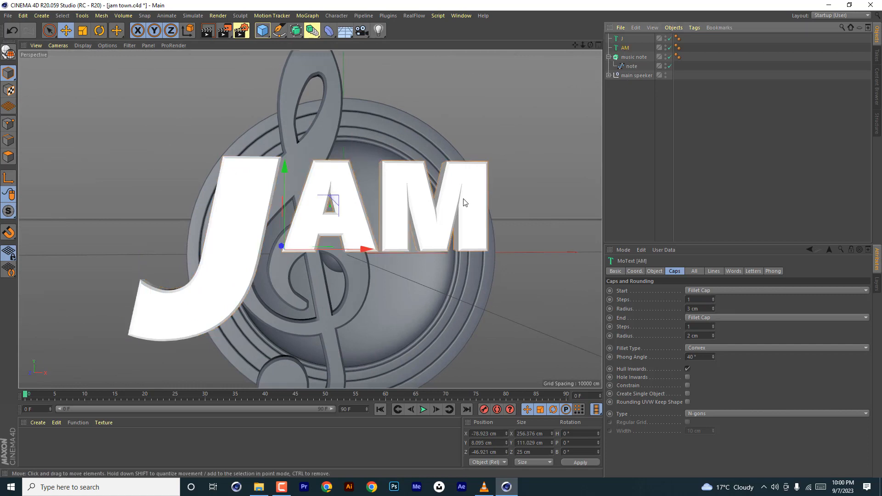
pyautogui.moveTo(367, 249); pyautogui.dragTo(354, 246)
pyautogui.moveTo(270, 168); pyautogui.dragTo(270, 166)
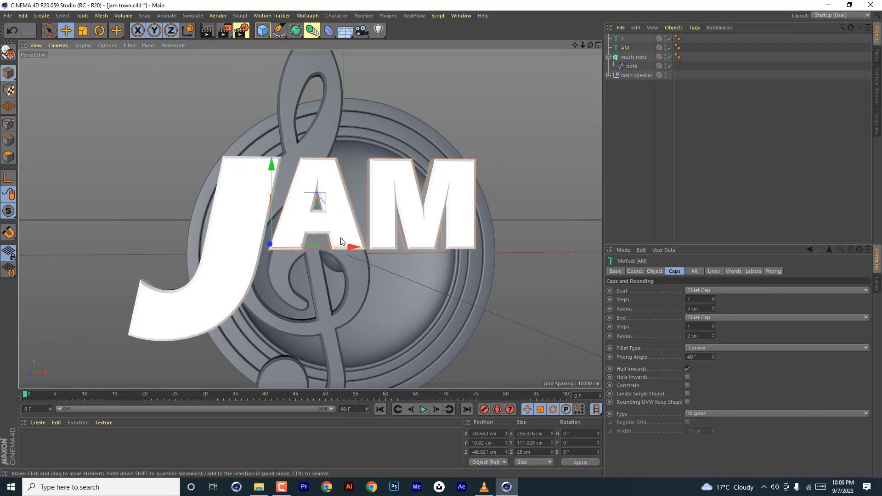
pyautogui.moveTo(351, 246); pyautogui.dragTo(351, 245)
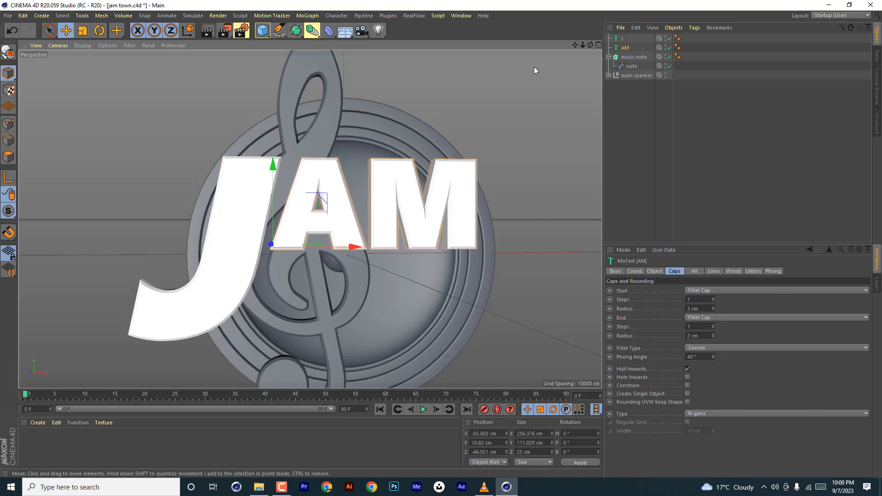
# - Switch to the full-size front view with the logo centred and save the project
pyautogui.click(597, 44)
pyautogui.click(598, 219)
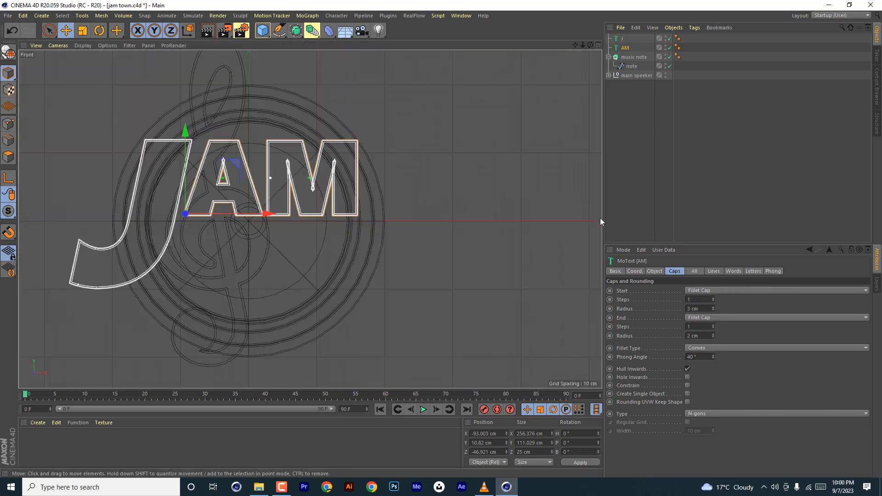
pyautogui.moveTo(575, 45); pyautogui.dragTo(696, 48)
pyautogui.click(5, 15)
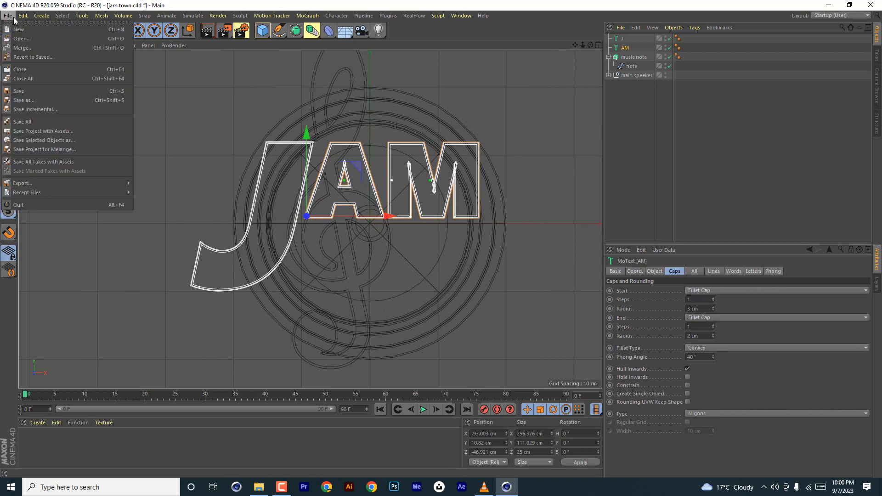
pyautogui.click(21, 90)
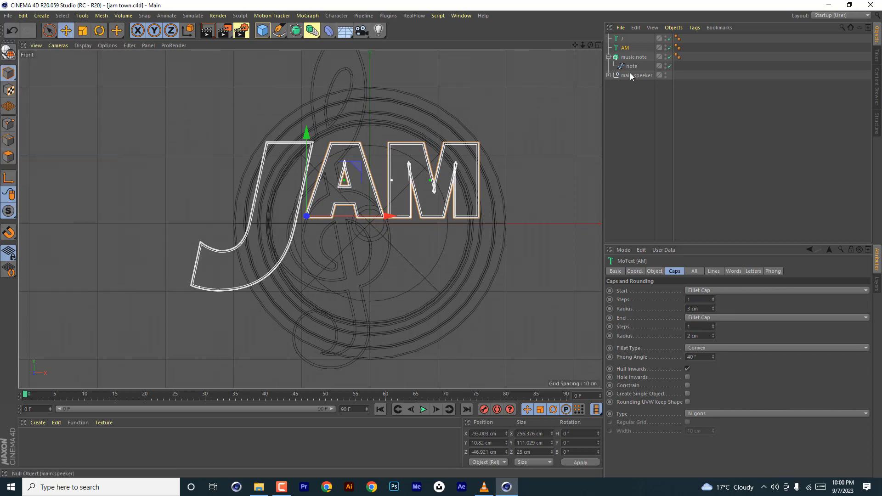
# - Duplicate the AM text object and rename the copy TOWN
pyautogui.keyDown('ctrl'); pyautogui.moveTo(625, 49); pyautogui.dragTo(622, 59); pyautogui.keyUp('ctrl')
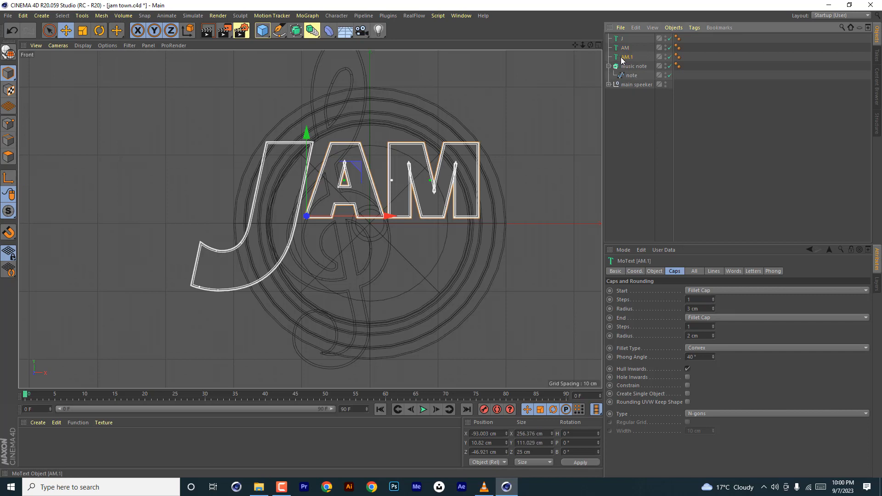
pyautogui.doubleClick(626, 57)
pyautogui.write('TO')
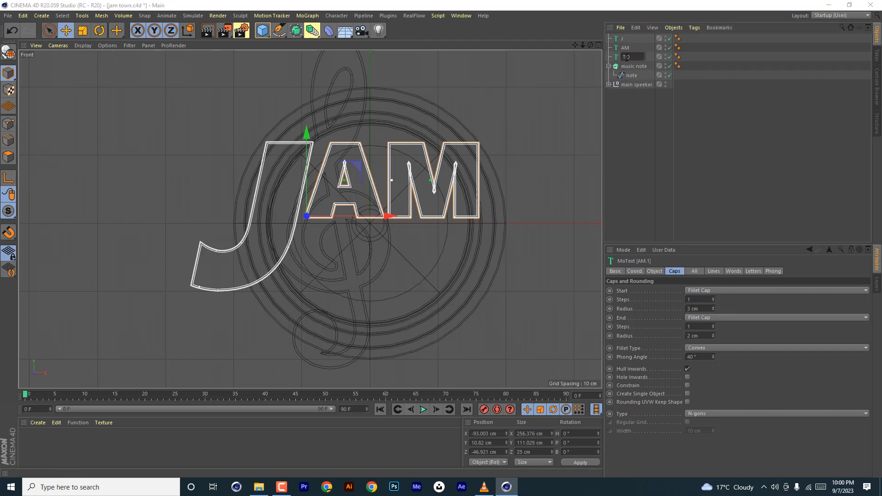
pyautogui.write('WN')
pyautogui.press('Return')
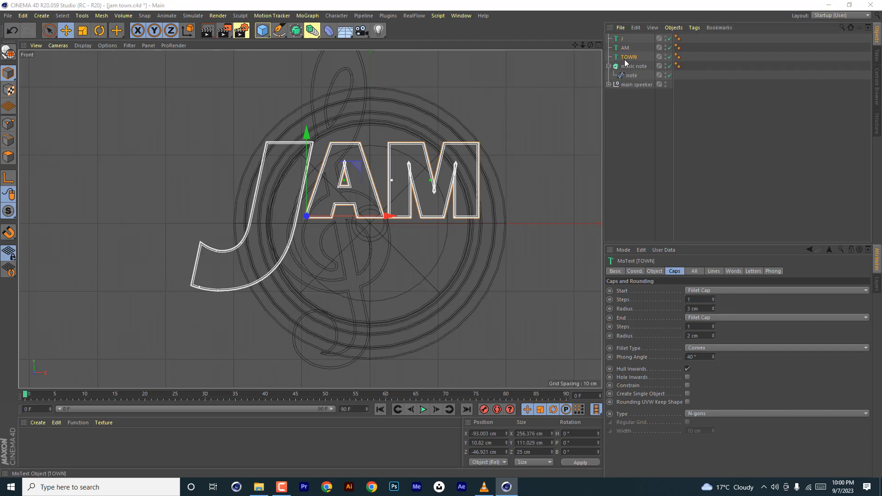
# - Change the copy's text to TOWN and move it below AM, to about X -95 cm, Y -104.5 cm
pyautogui.click(655, 271)
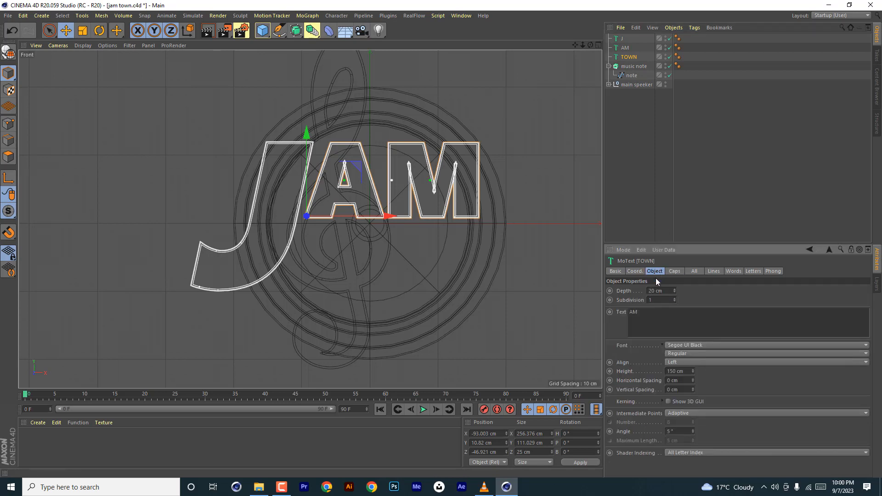
pyautogui.moveTo(656, 311); pyautogui.dragTo(599, 314)
pyautogui.click(619, 317)
pyautogui.moveTo(305, 133); pyautogui.dragTo(305, 211)
pyautogui.moveTo(387, 301); pyautogui.dragTo(386, 301)
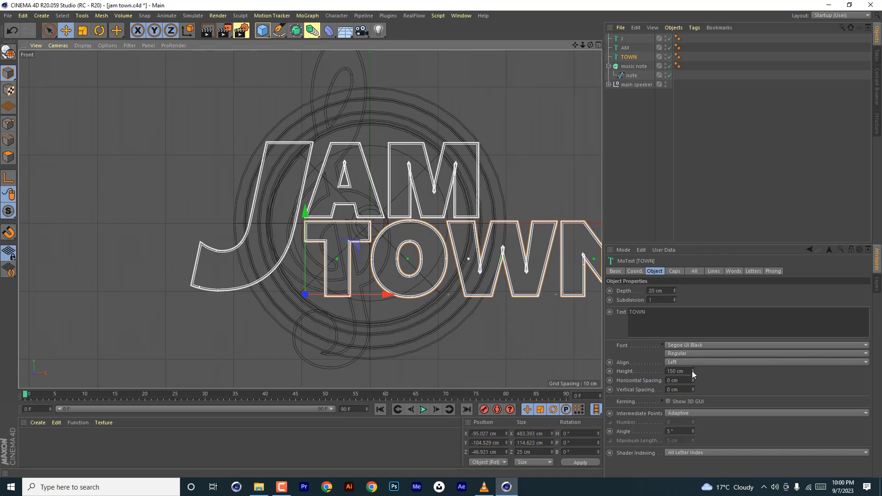
# - Reduce the TOWN text's height to 77 cm and move it up under AM, to about X -93 cm, Y -53.3 cm
pyautogui.moveTo(694, 371); pyautogui.dragTo(693, 398)
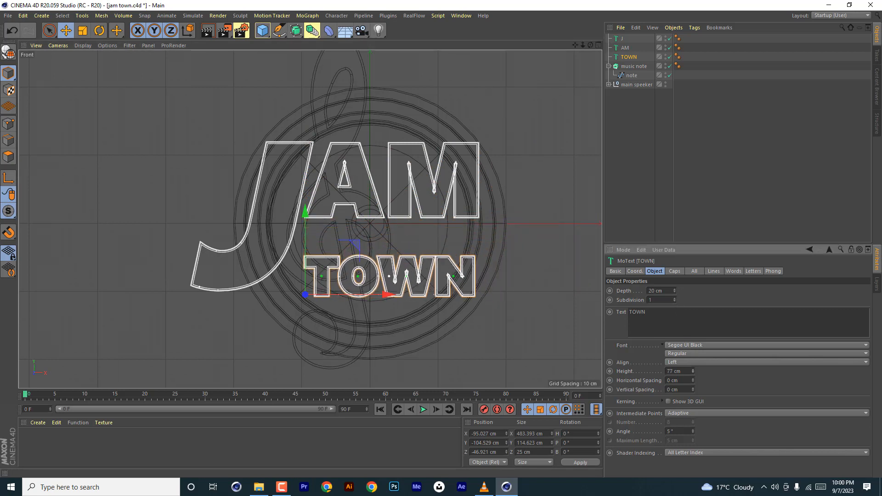
pyautogui.moveTo(304, 212); pyautogui.dragTo(306, 179)
pyautogui.moveTo(389, 261); pyautogui.dragTo(389, 260)
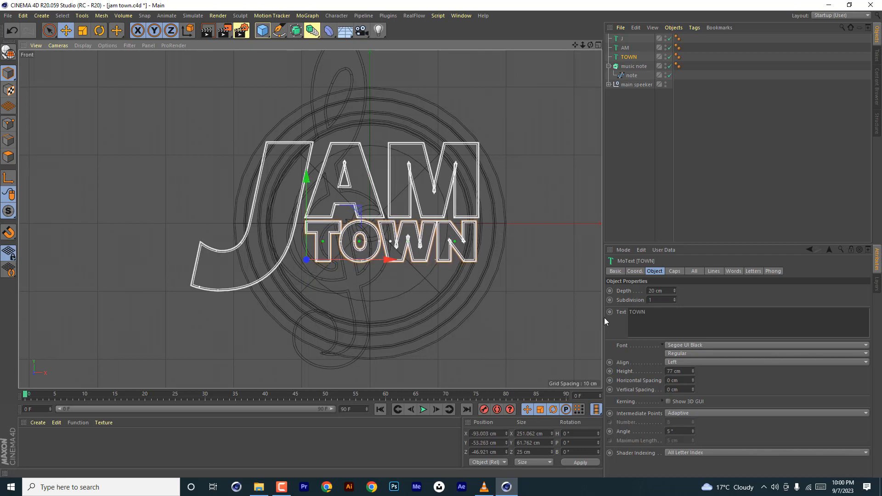
# - Adjust the TOWN text's height to 72 cm and lower it to about X -91 cm, Y -77.5 cm
pyautogui.doubleClick(693, 369)
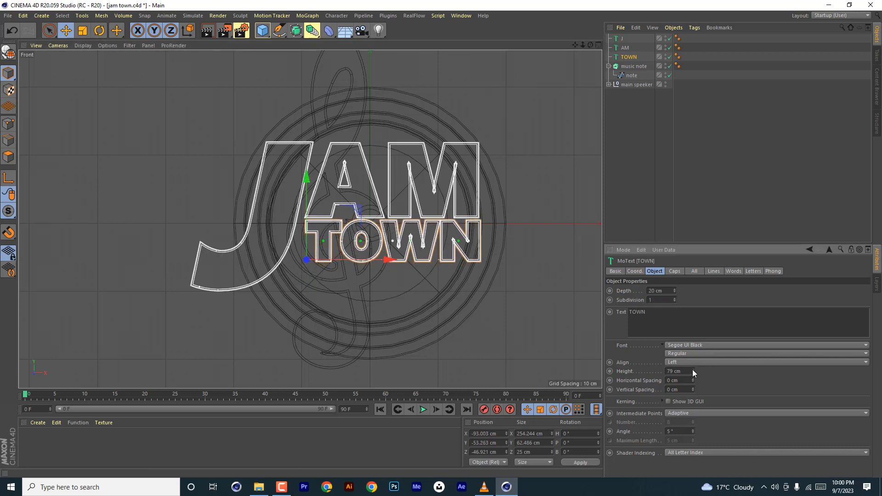
pyautogui.moveTo(693, 374); pyautogui.dragTo(693, 374)
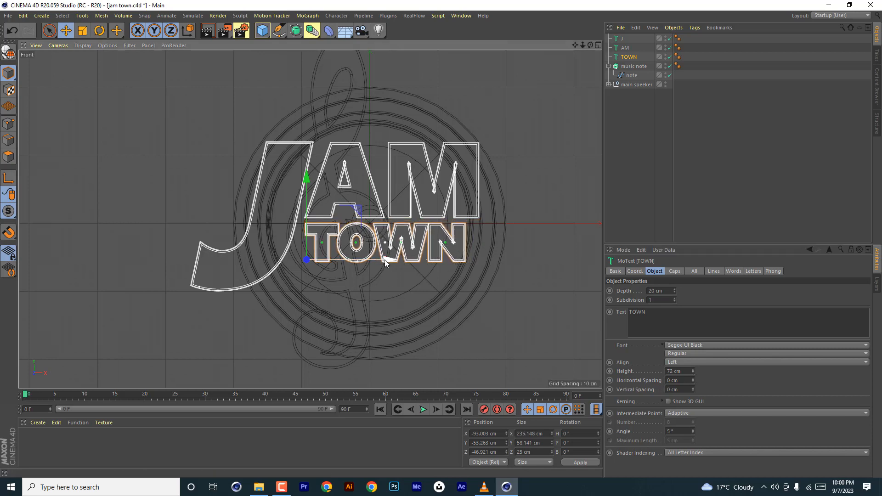
pyautogui.moveTo(386, 260); pyautogui.dragTo(387, 262)
pyautogui.moveTo(308, 178); pyautogui.dragTo(307, 194)
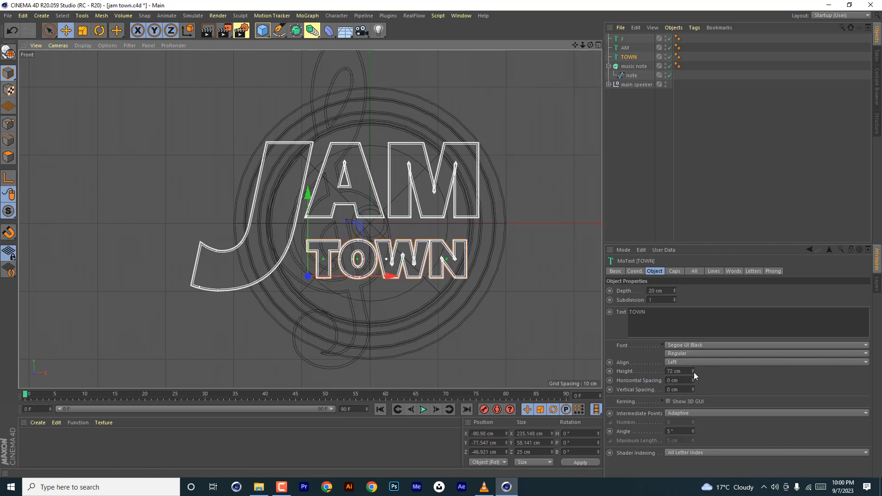
# - Set the TOWN text's font style to Italic and its height to 79 cm
pyautogui.click(691, 354)
pyautogui.click(681, 362)
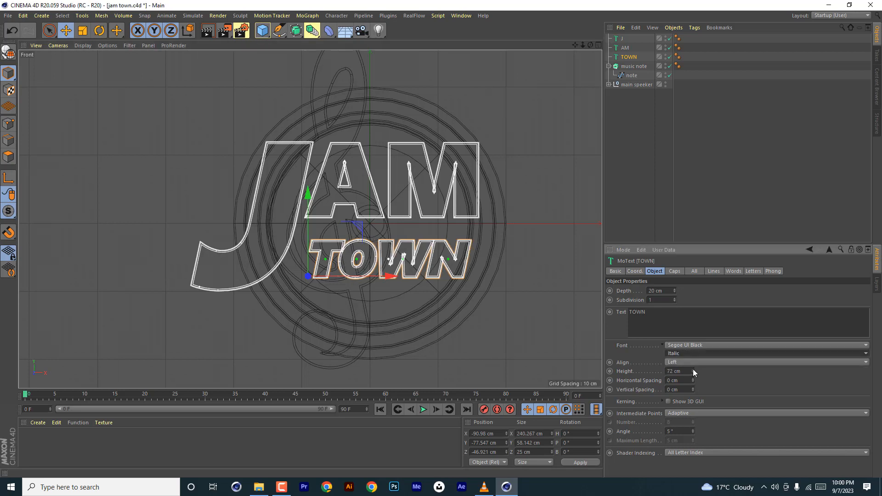
pyautogui.moveTo(693, 369); pyautogui.dragTo(693, 368)
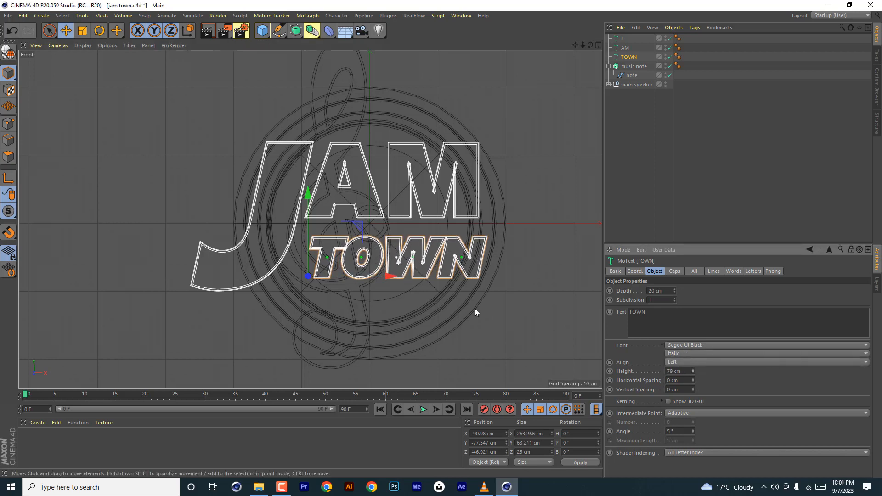
# - Move the TOWN text toward the J and slightly down, to about X -107.2 cm, Y -79.6 cm
pyautogui.moveTo(385, 277); pyautogui.dragTo(374, 279)
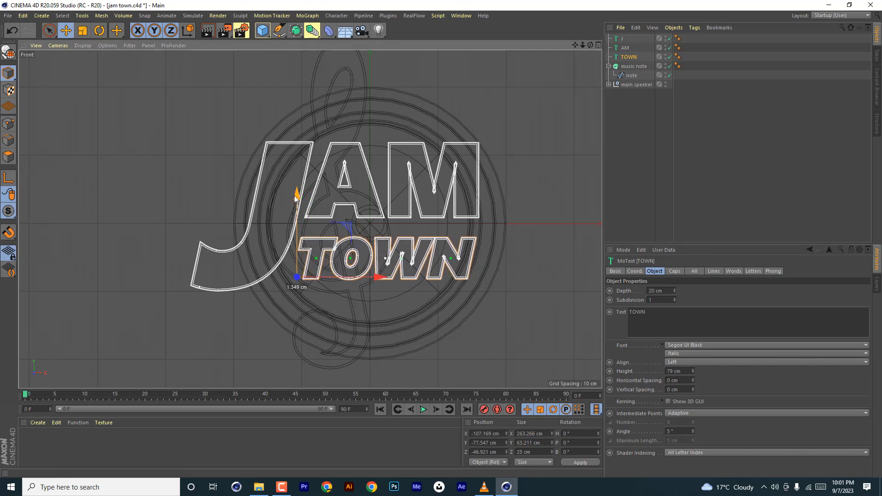
pyautogui.moveTo(294, 195); pyautogui.dragTo(294, 196)
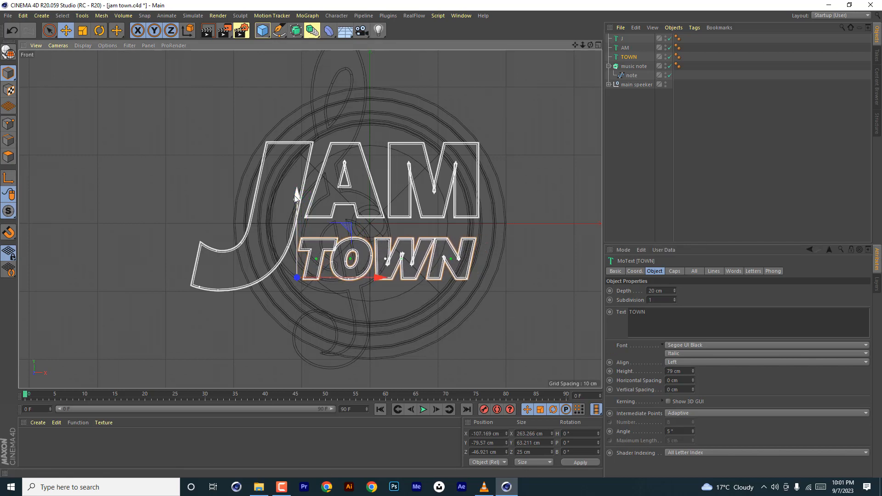
# - Add a Rectangle spline to the scene
pyautogui.click(279, 30)
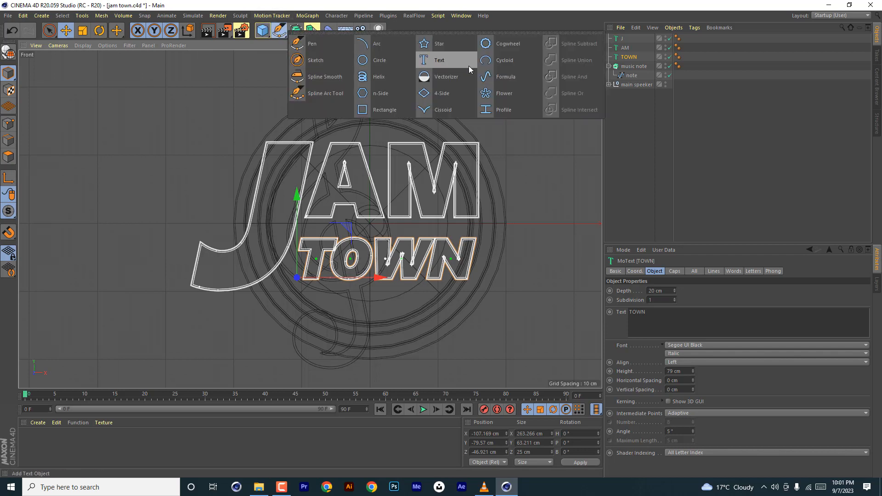
pyautogui.click(380, 108)
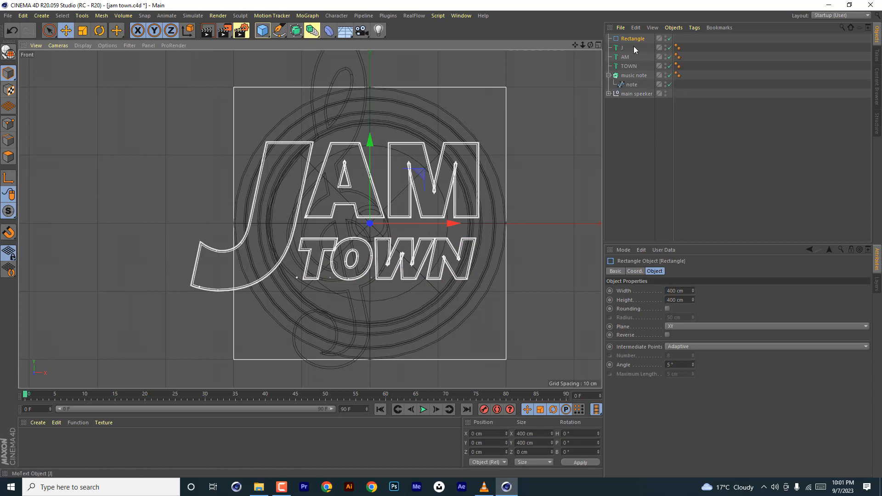
# - Set the Rectangle spline's width to 296 cm and height to 95 cm, and make it editable
pyautogui.moveTo(693, 291)
pyautogui.mouseDown()
pyautogui.moveTo(693, 317)
pyautogui.moveTo(684, 296)
pyautogui.mouseUp()
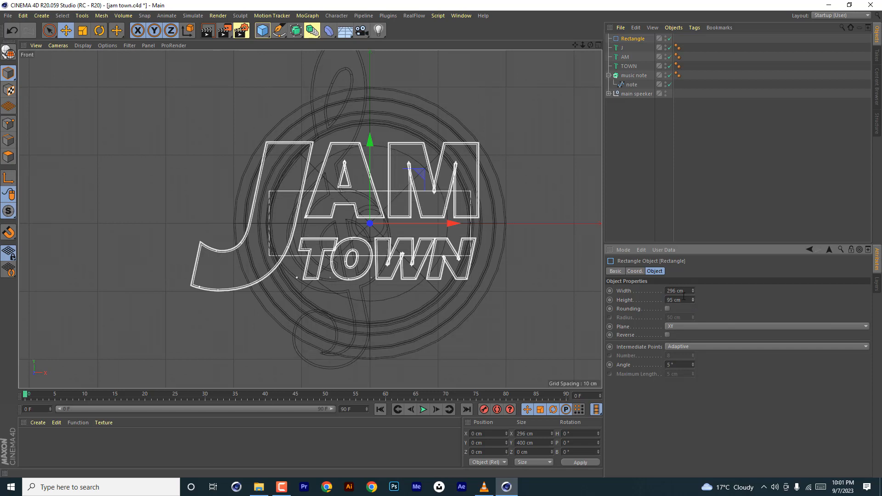
pyautogui.click(9, 52)
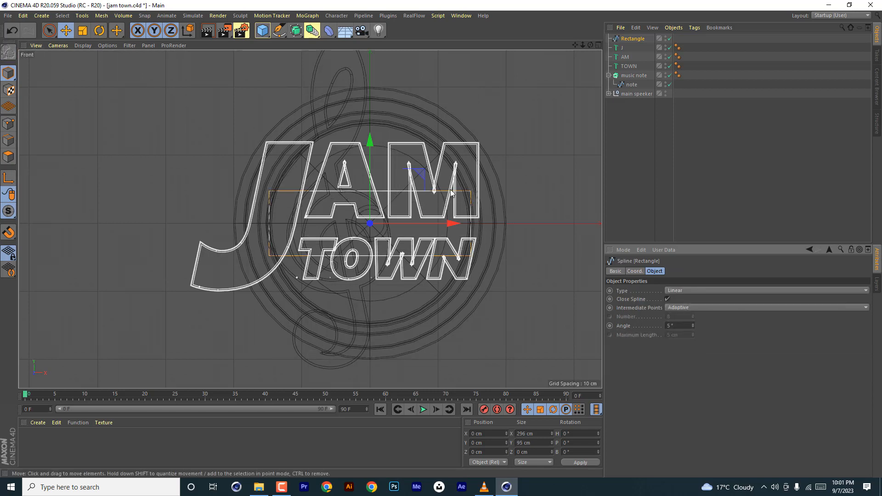
pyautogui.moveTo(370, 143); pyautogui.dragTo(372, 169)
pyautogui.moveTo(371, 179); pyautogui.dragTo(371, 178)
pyautogui.hotkey('ctrl', 'z')
# - Add an Extrude object and nest the Rectangle spline inside it
pyautogui.click(296, 30)
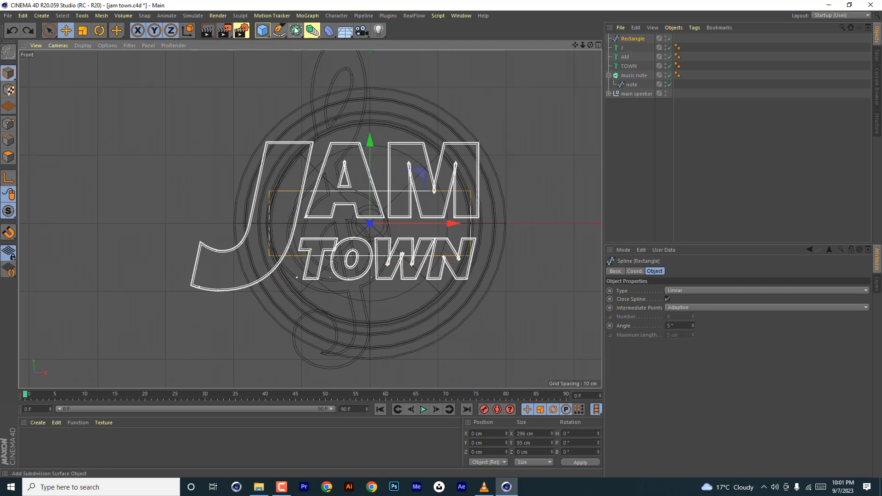
pyautogui.click(414, 45)
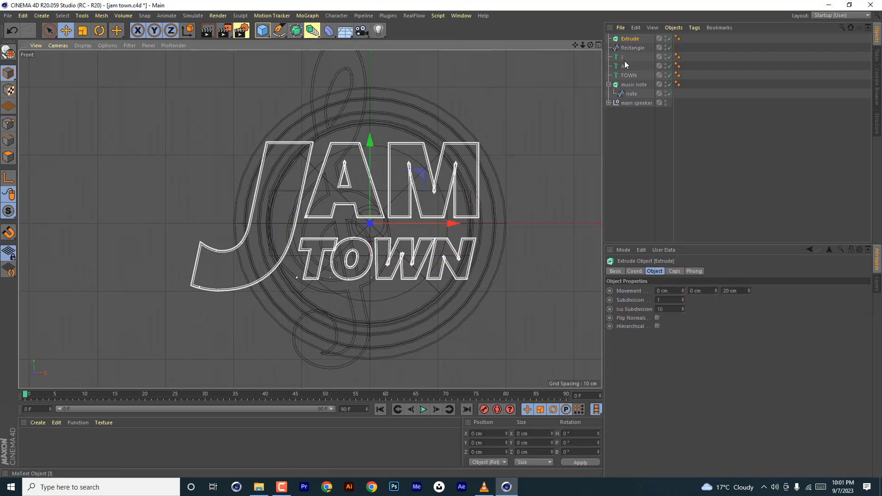
pyautogui.moveTo(638, 41); pyautogui.dragTo(638, 42)
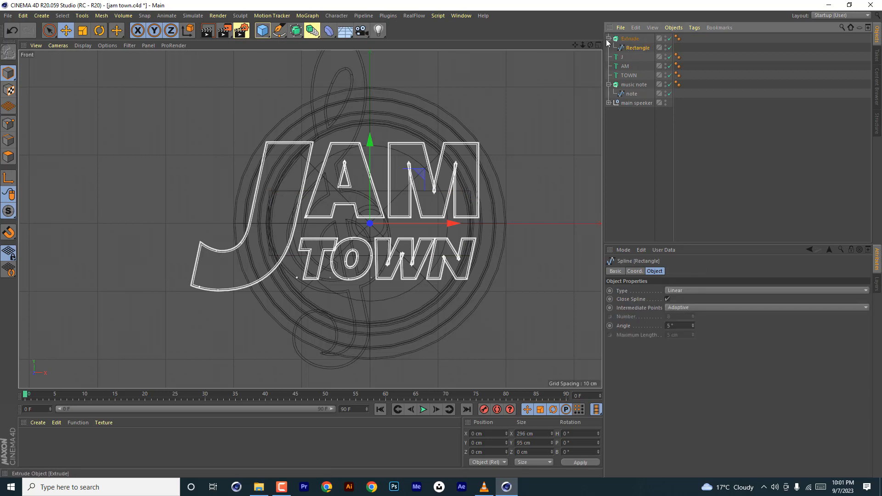
pyautogui.click(608, 39)
# - Place the Extrude below TOWN in the object hierarchy and rename it TOWN BG
pyautogui.moveTo(633, 73); pyautogui.dragTo(633, 74)
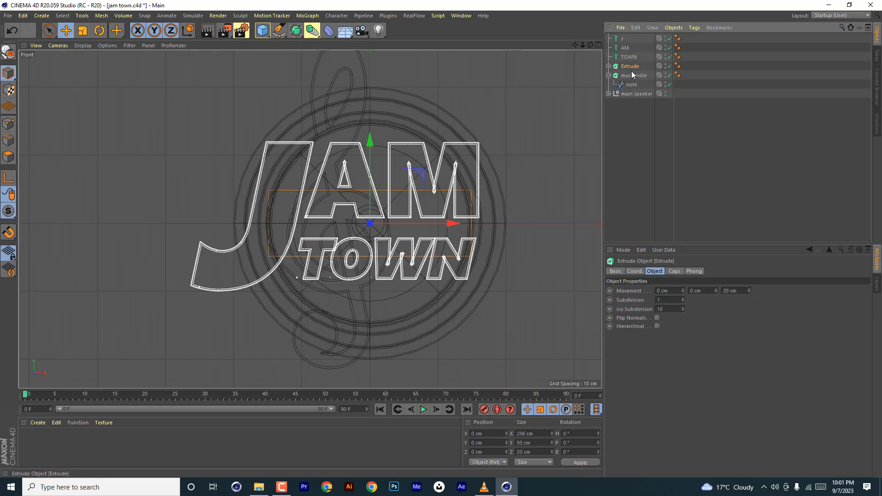
pyautogui.doubleClick(633, 68)
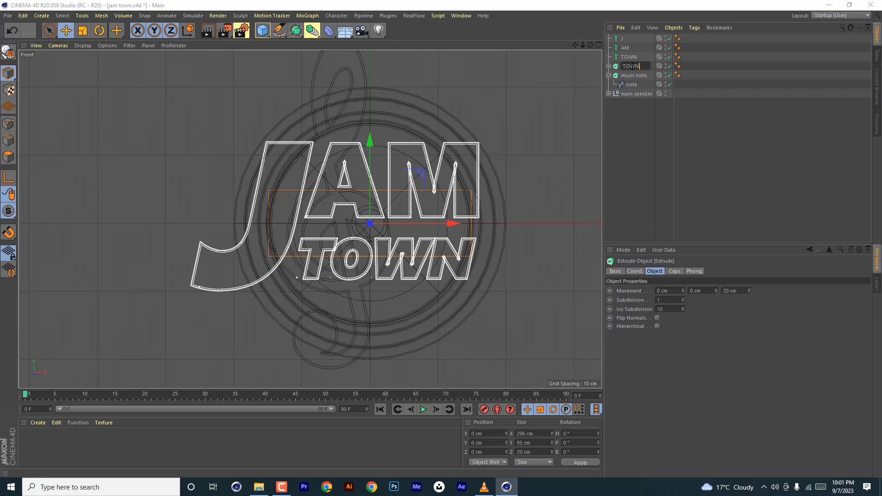
pyautogui.press('Return')
# - Enable point editing on the Rectangle spline inside TOWN BG with the Live Selection tool
pyautogui.click(609, 67)
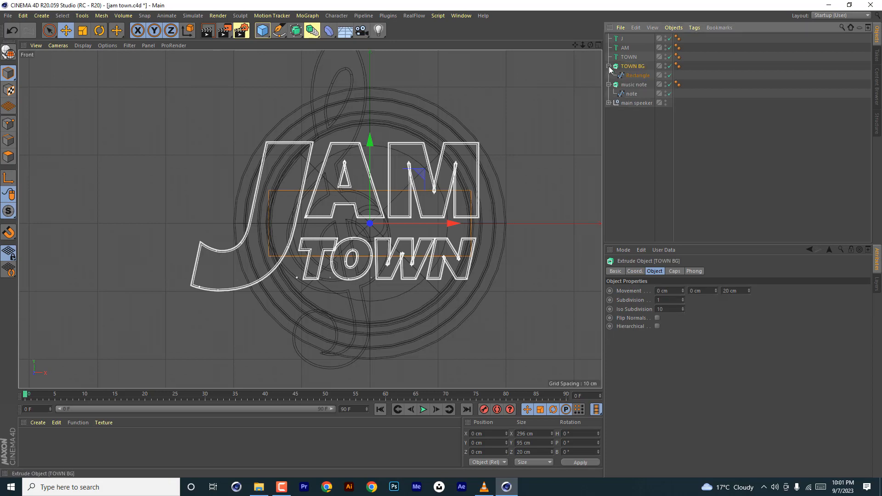
pyautogui.click(633, 75)
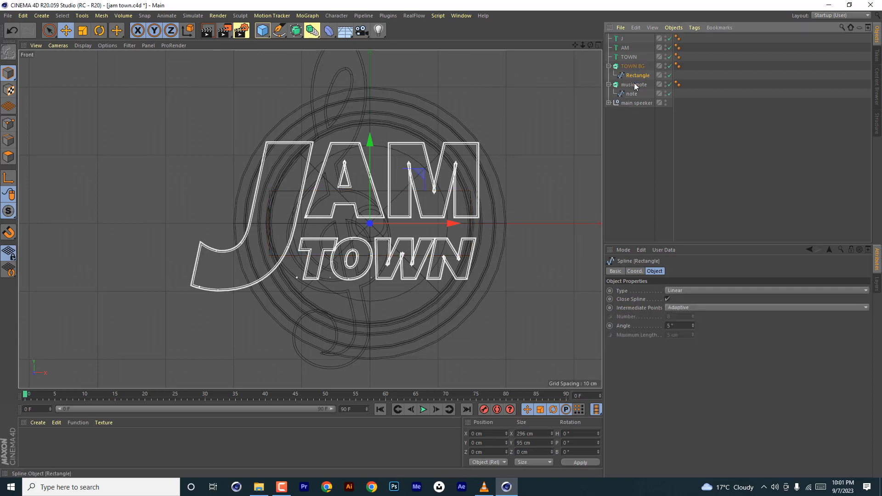
pyautogui.click(8, 124)
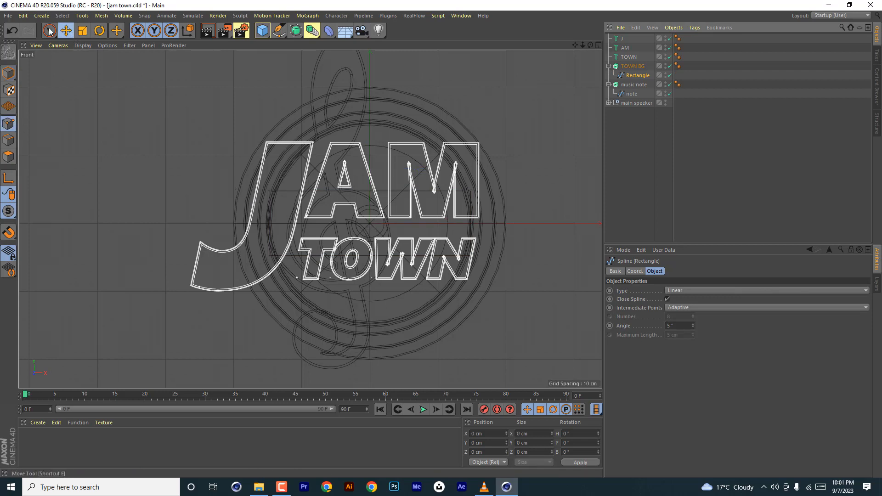
pyautogui.press('9')
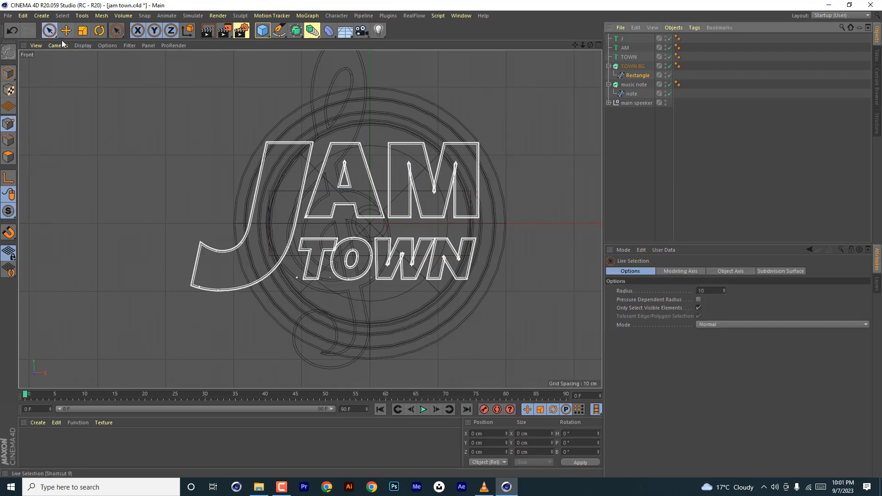
# - Move TOWN BG behind the TOWN lettering, about 61 cm down and 21 cm to the right
pyautogui.click(638, 67)
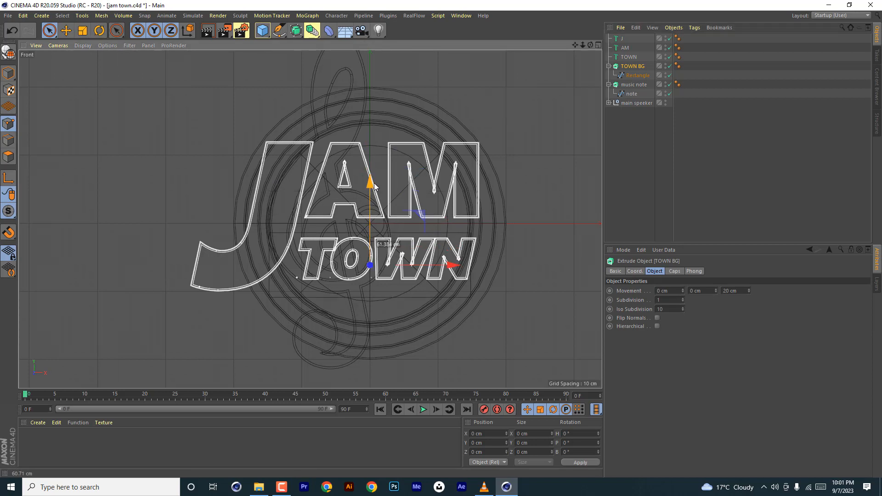
pyautogui.moveTo(452, 265); pyautogui.dragTo(465, 266)
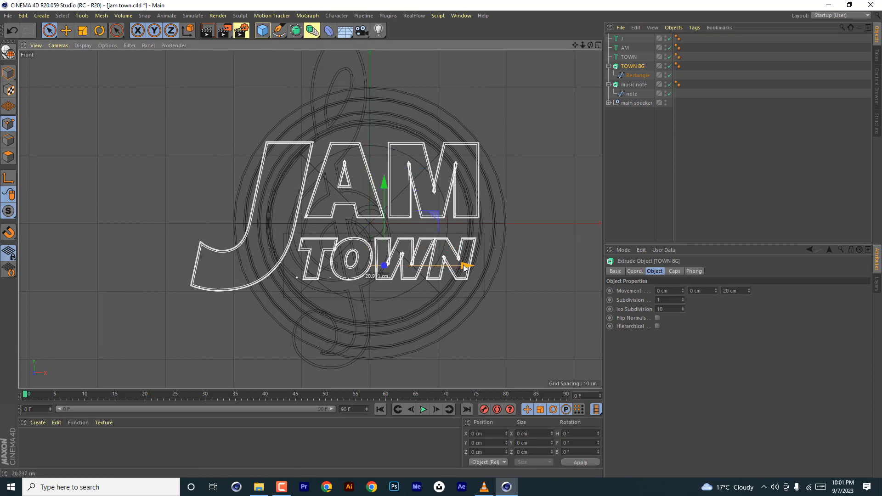
pyautogui.scroll(2, 443, 256)
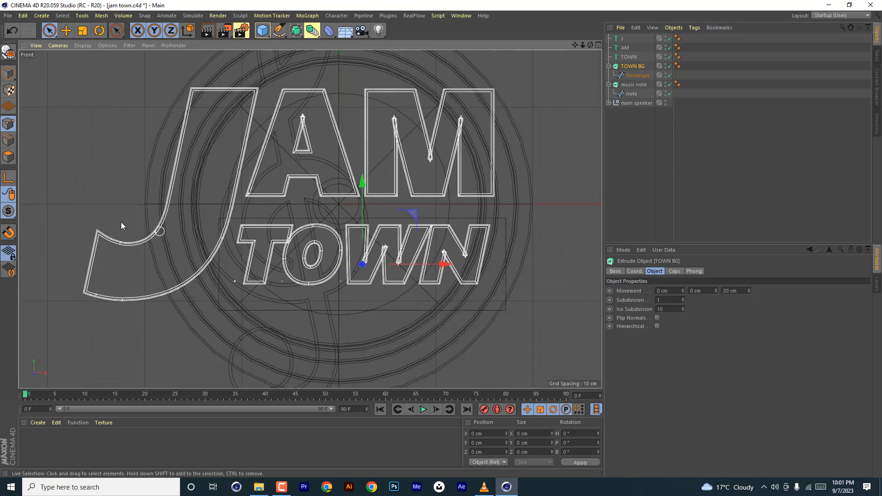
# - Slant the rectangle by shifting its two upper points about 17.5 cm to the right
pyautogui.click(639, 76)
pyautogui.click(219, 219)
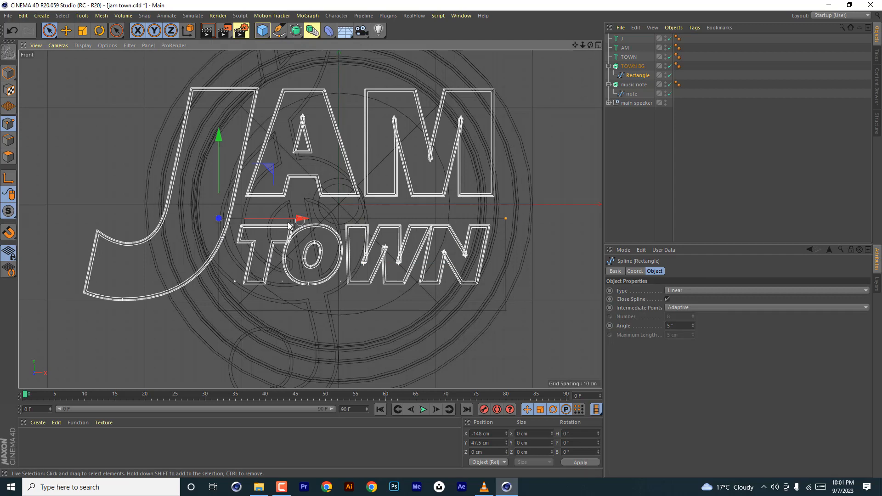
pyautogui.hotkey('ctrl', 'z')
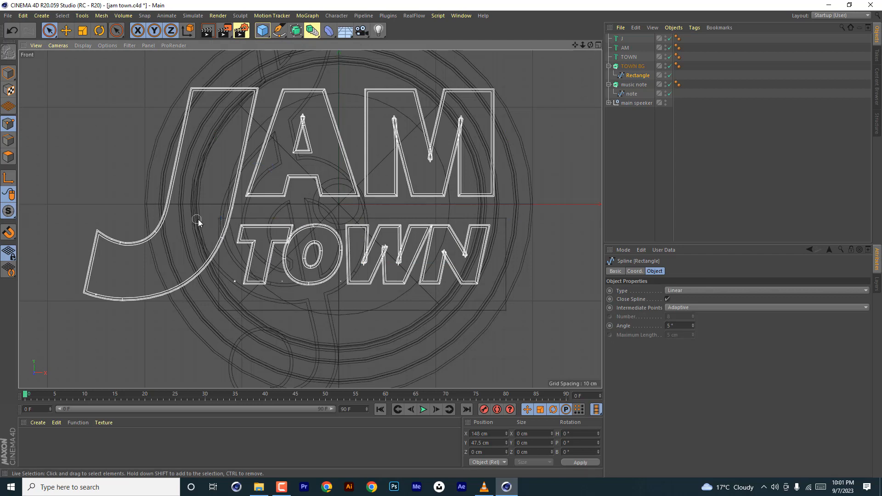
pyautogui.hotkey('ctrl', 'a')
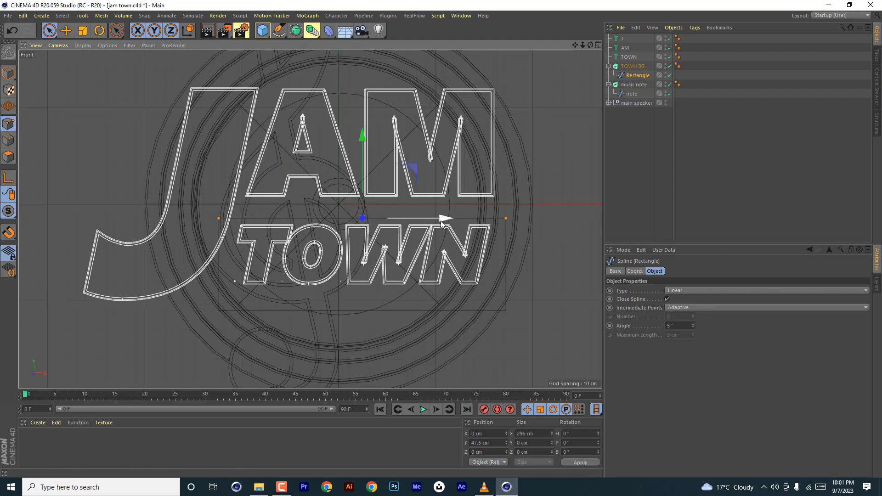
pyautogui.moveTo(446, 217); pyautogui.dragTo(458, 224)
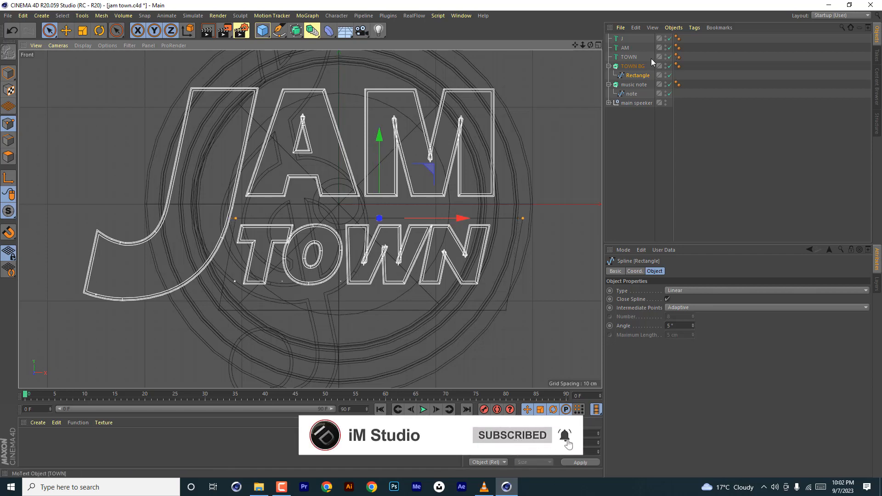
# - Raise TOWN BG and nudge it right behind the TOWN text, to about X 28 cm, Y -42.6 cm
pyautogui.click(633, 66)
pyautogui.moveTo(360, 181); pyautogui.dragTo(365, 169)
pyautogui.moveTo(446, 254); pyautogui.dragTo(450, 254)
pyautogui.moveTo(367, 167); pyautogui.dragTo(367, 164)
# - Lower the slanted rectangle's upper points to about 76 cm total height and pull its right-hand points in to about X 132.6 cm
pyautogui.click(49, 31)
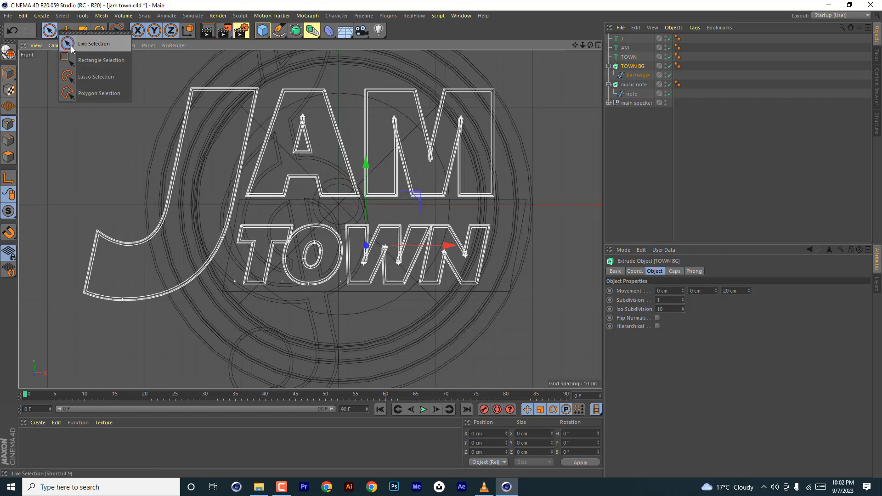
pyautogui.click(83, 46)
pyautogui.moveTo(199, 174); pyautogui.dragTo(522, 223)
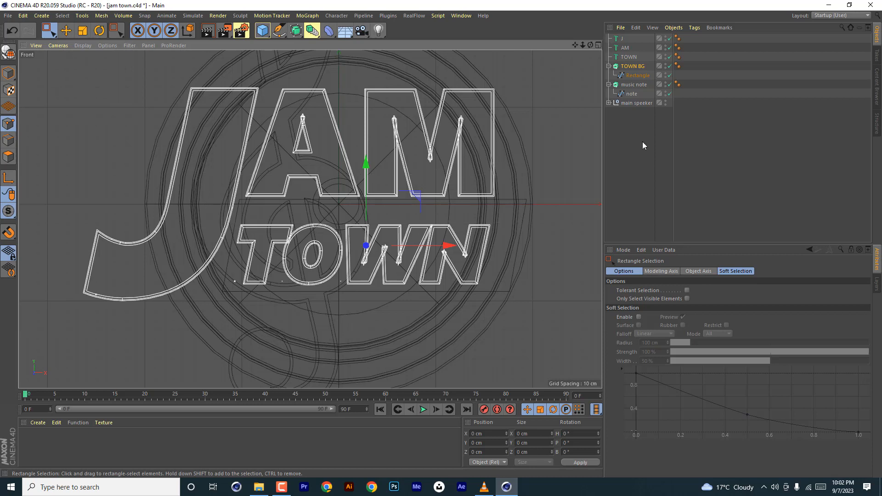
pyautogui.click(632, 74)
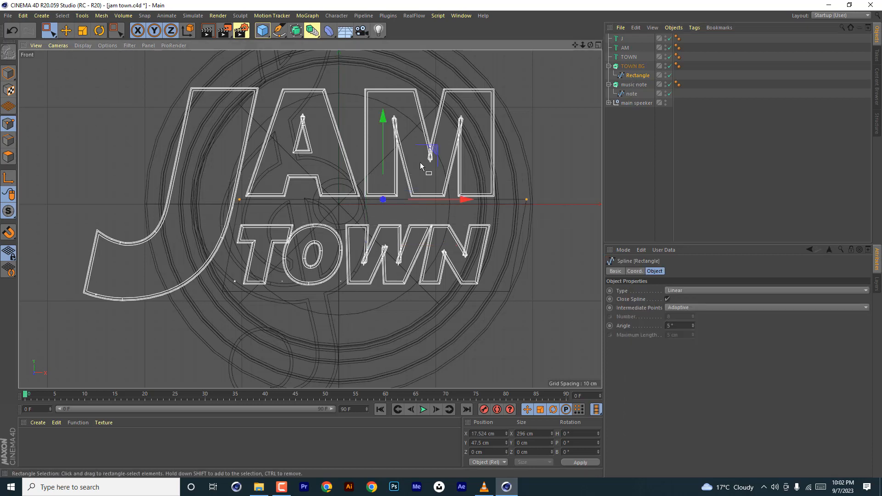
pyautogui.moveTo(383, 116); pyautogui.dragTo(381, 136)
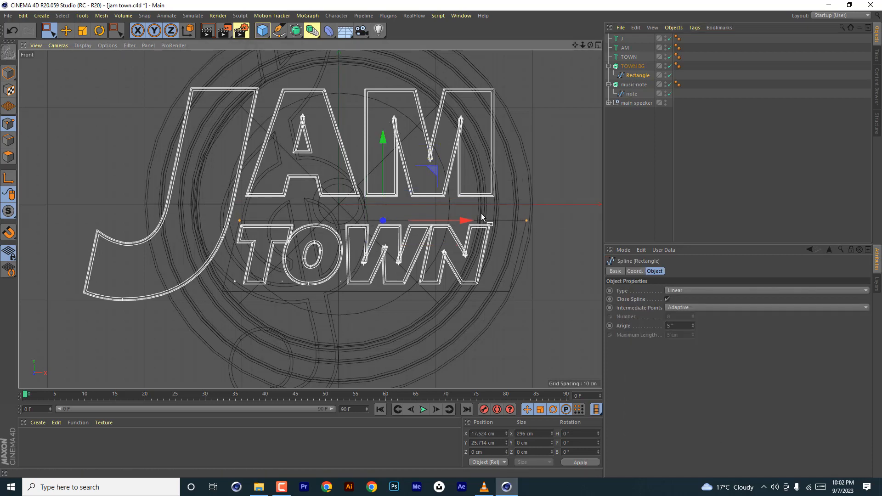
pyautogui.moveTo(462, 218); pyautogui.dragTo(458, 220)
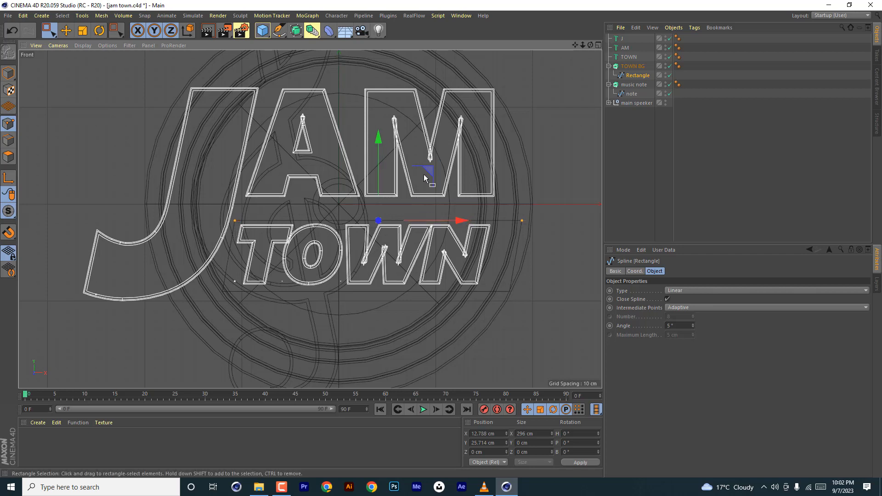
pyautogui.moveTo(376, 136); pyautogui.dragTo(379, 134)
pyautogui.moveTo(554, 204); pyautogui.dragTo(495, 307)
pyautogui.moveTo(584, 253); pyautogui.dragTo(573, 259)
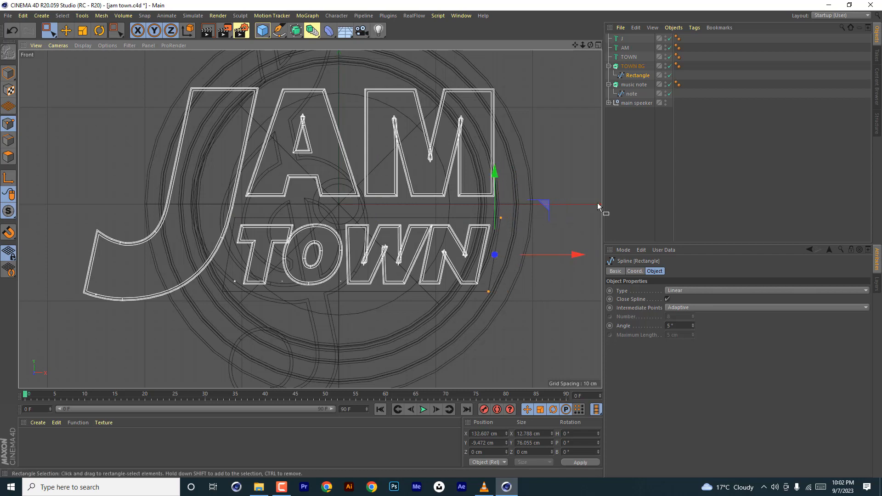
# - Chamfer all four corner points of the rectangle spline with a 4.54 cm radius and save the project
pyautogui.moveTo(202, 212); pyautogui.dragTo(513, 310)
pyautogui.rightClick(489, 216)
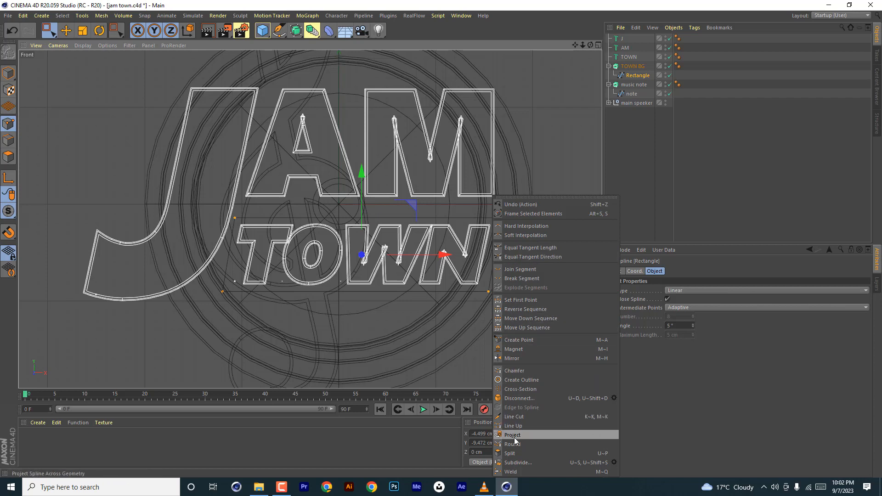
pyautogui.click(512, 371)
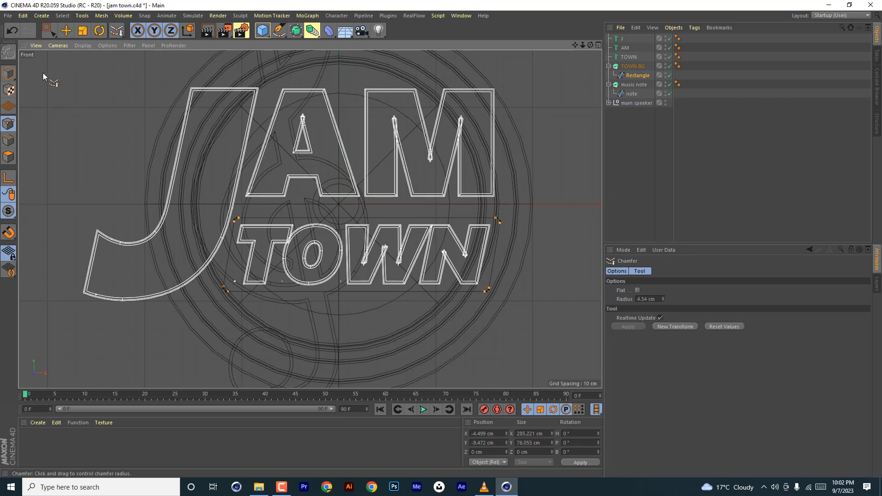
pyautogui.click(8, 15)
pyautogui.click(23, 92)
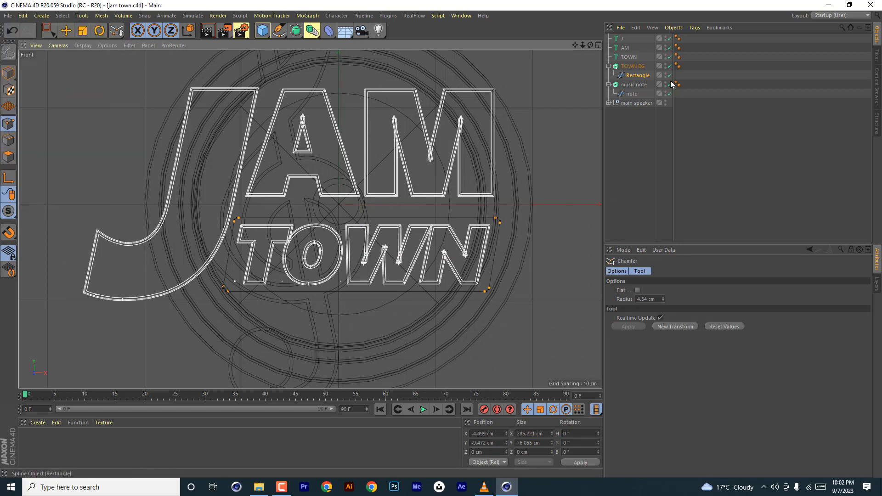
# - In the perspective view, move the whole TOWN BG extrude along its Z axis toward the TOWN lettering
pyautogui.click(598, 44)
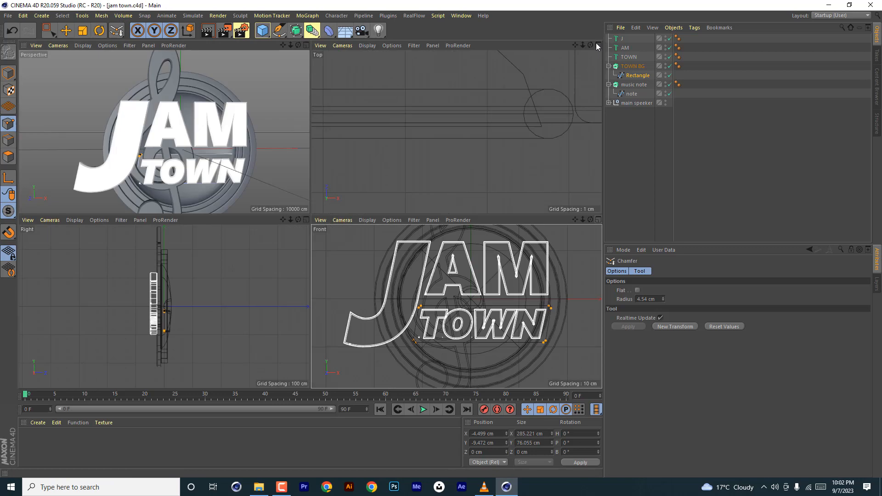
pyautogui.click(306, 45)
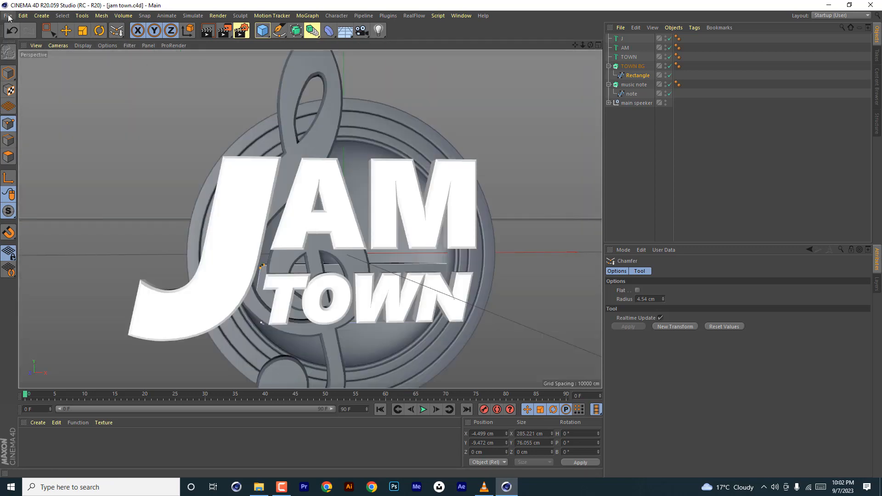
pyautogui.click(65, 30)
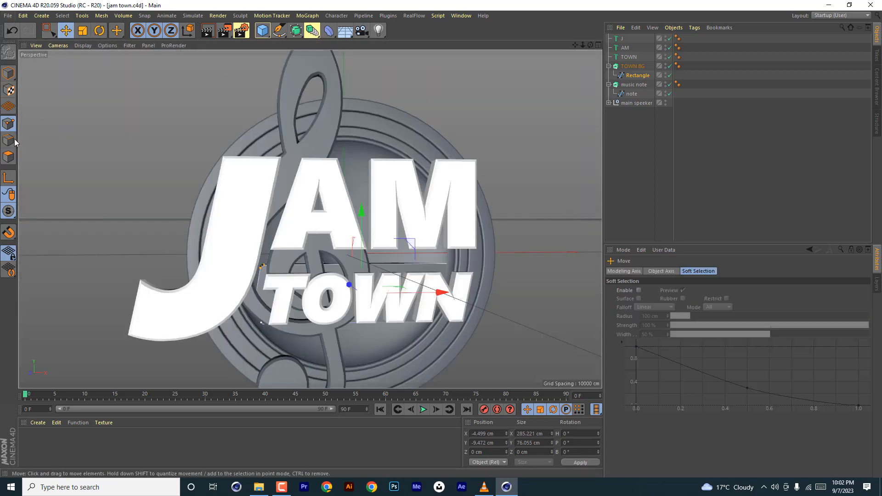
pyautogui.click(8, 73)
pyautogui.moveTo(591, 45); pyautogui.dragTo(477, 78)
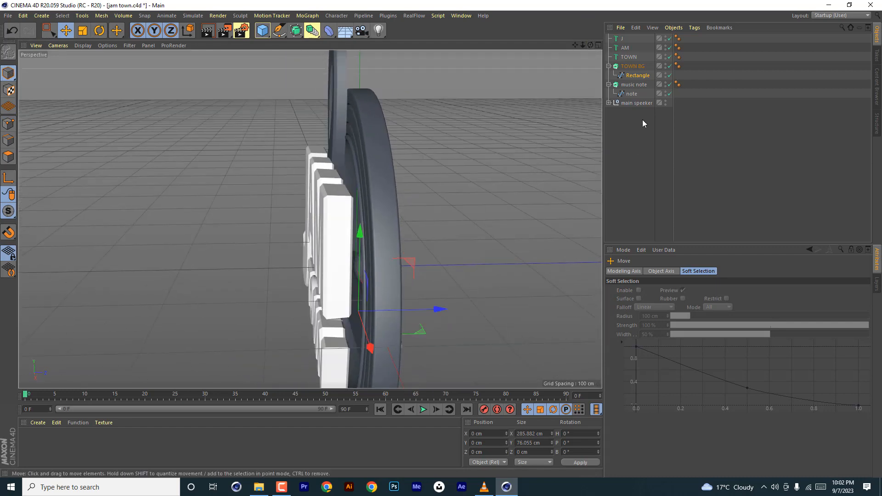
pyautogui.click(632, 67)
pyautogui.moveTo(575, 45); pyautogui.dragTo(576, 2)
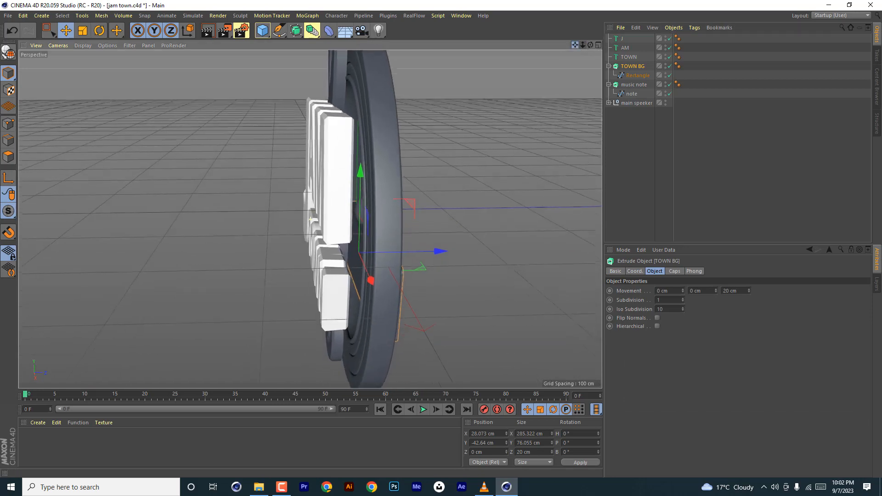
pyautogui.moveTo(591, 46); pyautogui.dragTo(636, 62)
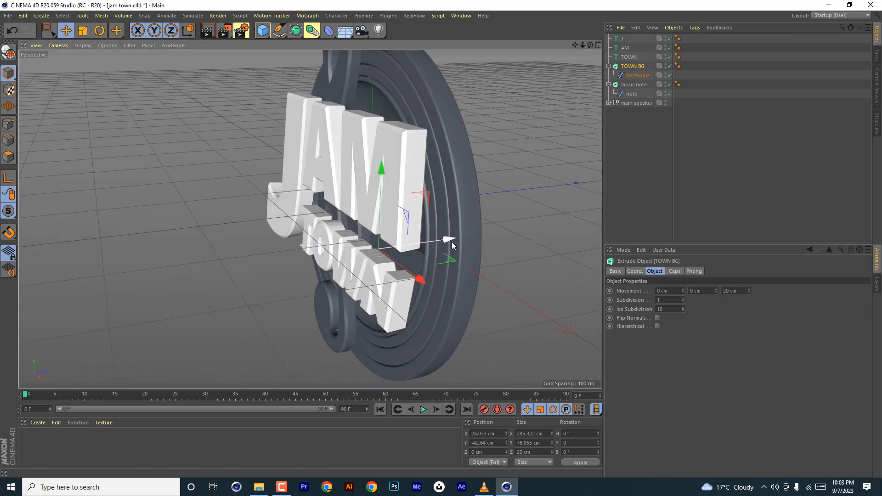
pyautogui.moveTo(451, 240)
pyautogui.mouseDown()
pyautogui.moveTo(424, 251)
pyautogui.moveTo(437, 249)
pyautogui.mouseUp()
# - Set the TOWN text's extrusion depth to 7 cm
pyautogui.click(393, 311)
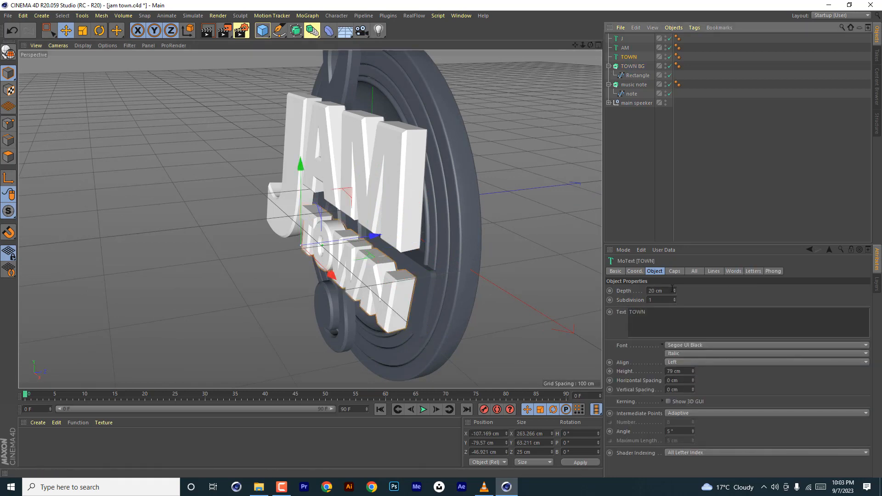
pyautogui.moveTo(672, 289); pyautogui.dragTo(671, 290)
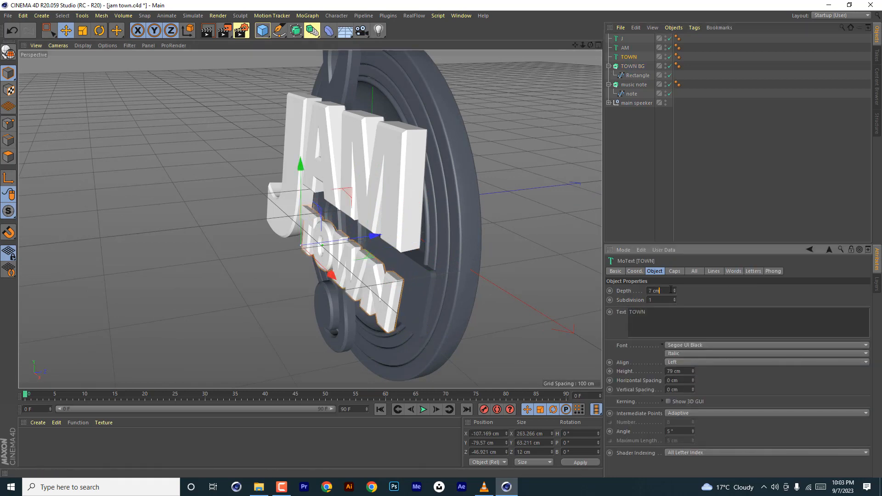
# - Move the TOWN BG plate forward along Z to about -40 cm and set its Z extrusion movement to 8 cm
pyautogui.click(428, 275)
pyautogui.moveTo(434, 241); pyautogui.dragTo(423, 248)
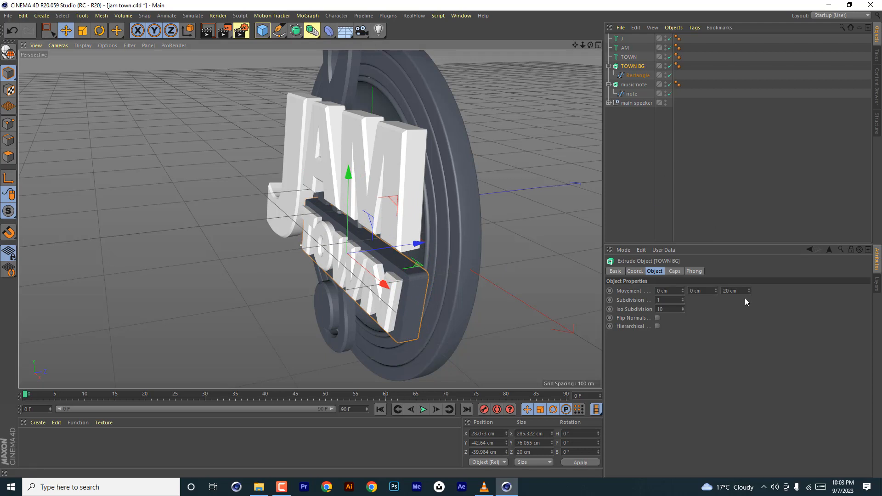
pyautogui.click(733, 293)
pyautogui.scroll(-9, 735, 294)
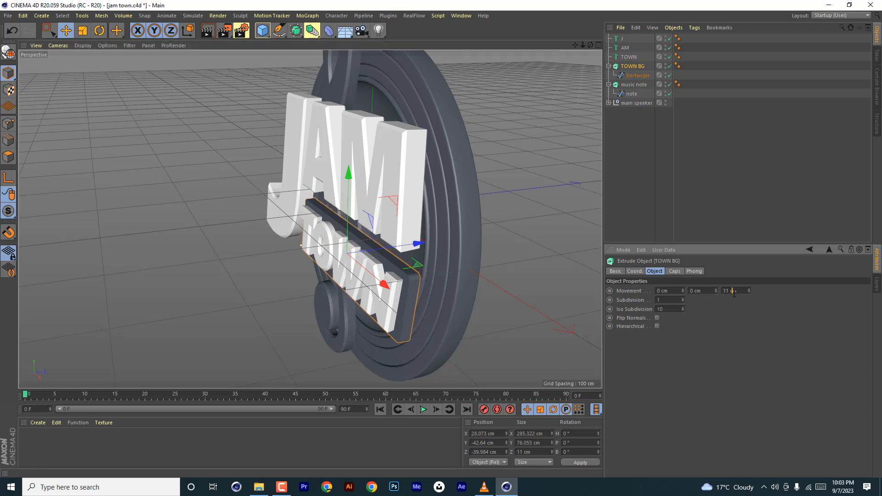
pyautogui.scroll(-3, 734, 293)
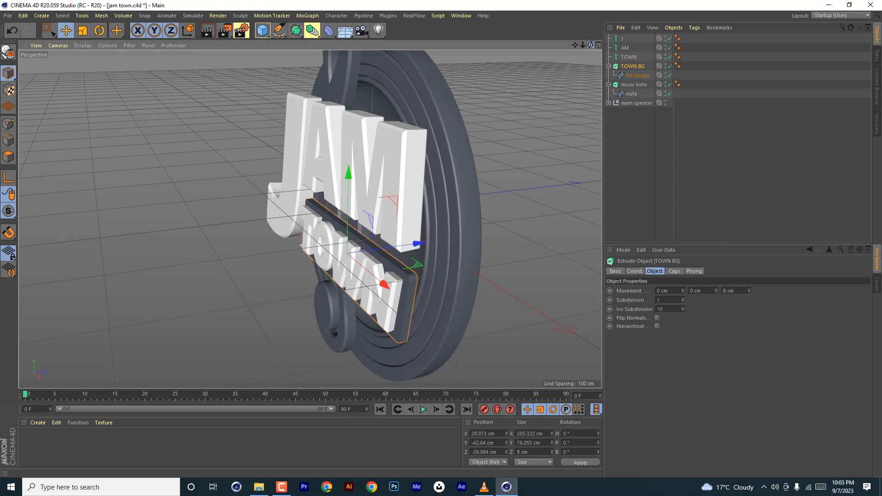
# - Group the TOWN text and TOWN BG under a null named TOWN and push it back along Z to about -37.3 cm
pyautogui.moveTo(590, 45); pyautogui.dragTo(538, 34)
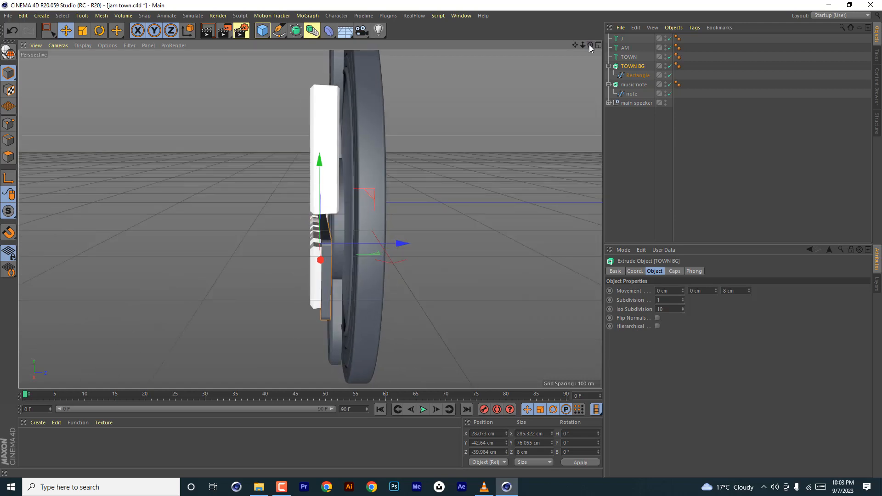
pyautogui.click(609, 67)
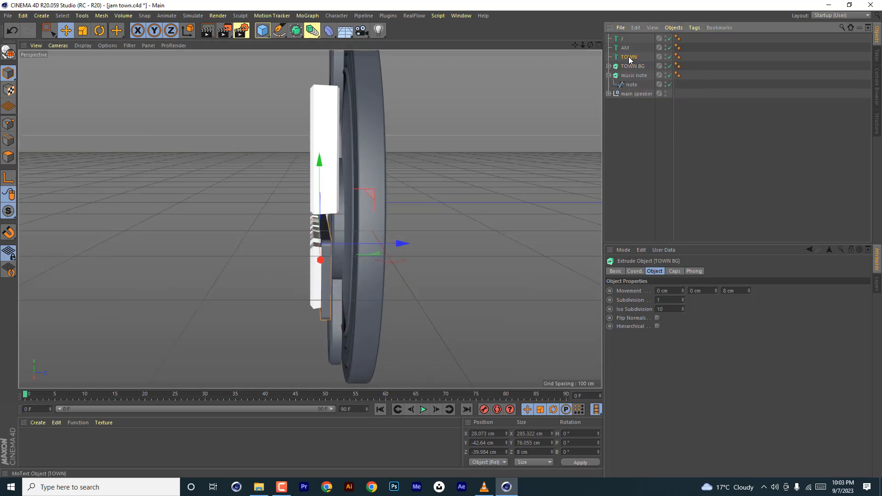
pyautogui.click(629, 57)
pyautogui.keyDown('ctrl'); pyautogui.click(636, 67); pyautogui.keyUp('ctrl')
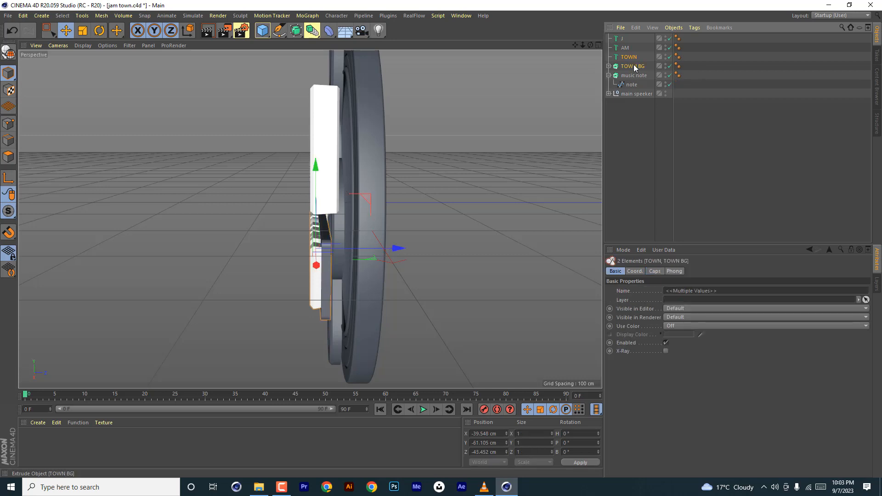
pyautogui.hotkey('alt', 'g')
pyautogui.doubleClick(627, 56)
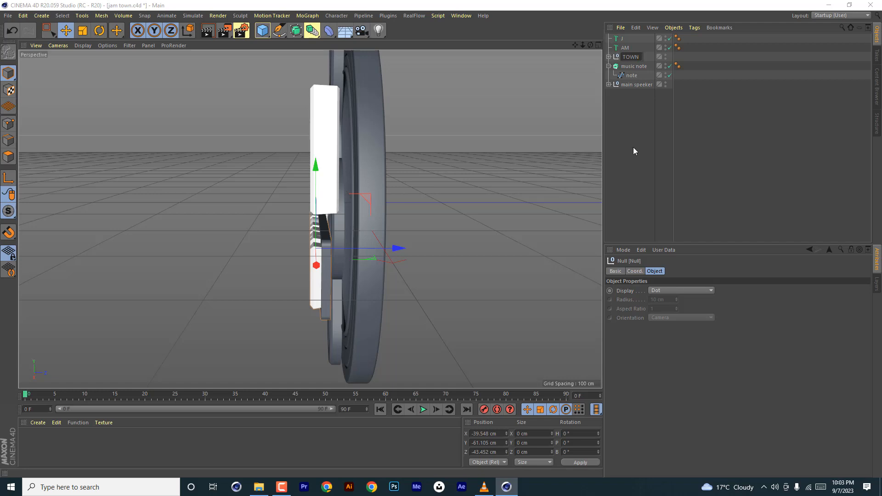
pyautogui.press('Return')
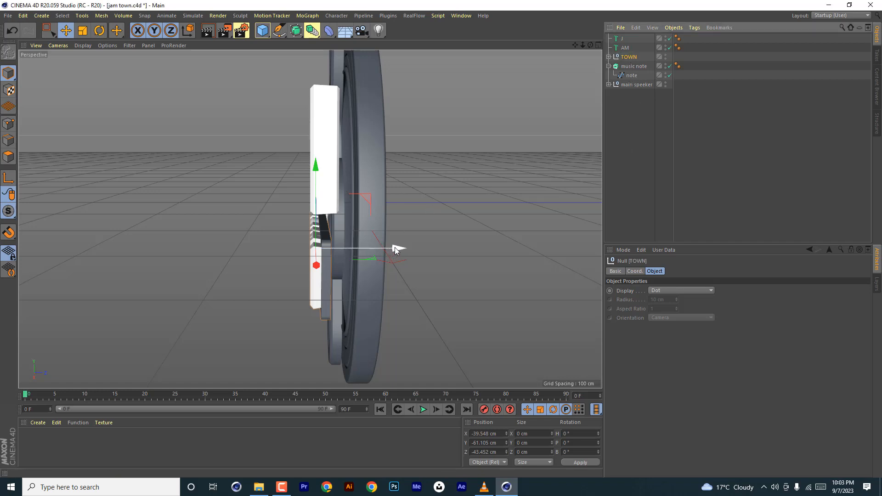
pyautogui.moveTo(395, 248); pyautogui.dragTo(400, 248)
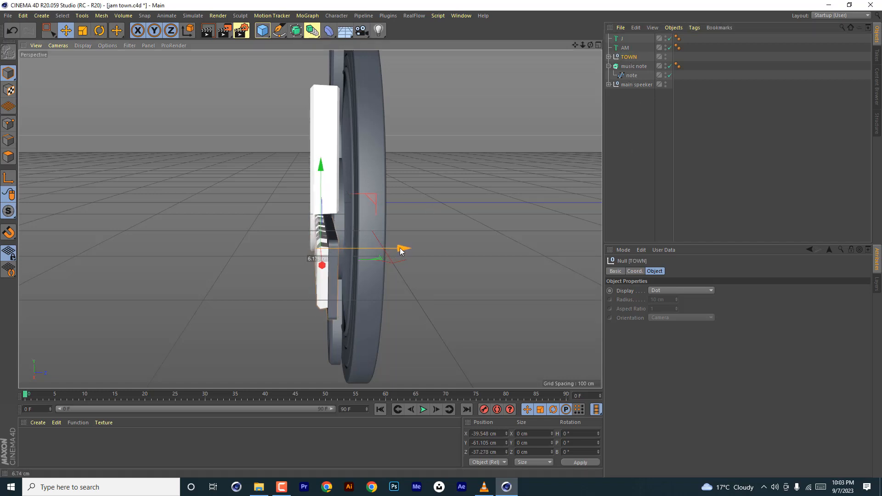
# - From the front, shift the large J letter down and outward to about X -256.6 cm, Y -111 cm
pyautogui.moveTo(590, 45); pyautogui.dragTo(733, 42)
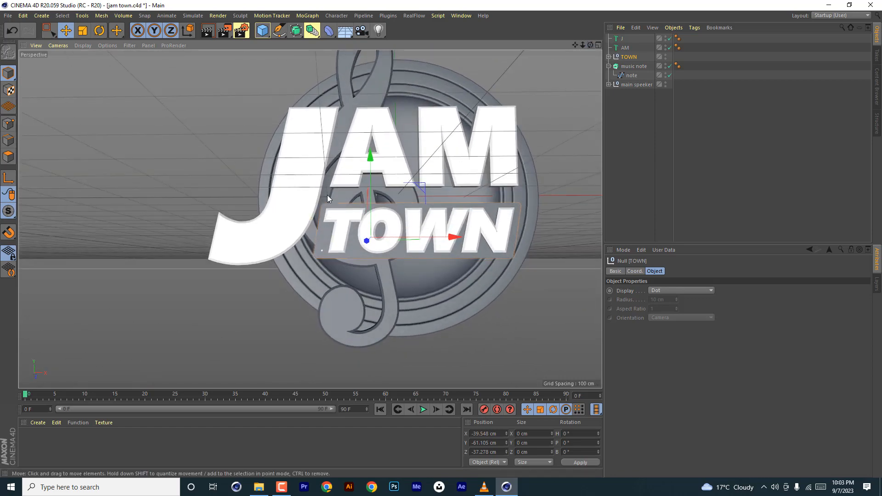
pyautogui.click(296, 230)
pyautogui.moveTo(216, 182); pyautogui.dragTo(210, 196)
pyautogui.moveTo(299, 271); pyautogui.dragTo(294, 273)
# - Lower the AM text toward TOWN and shift it closer to the J, to about X -96.8 cm, Y -6.6 cm
pyautogui.click(404, 180)
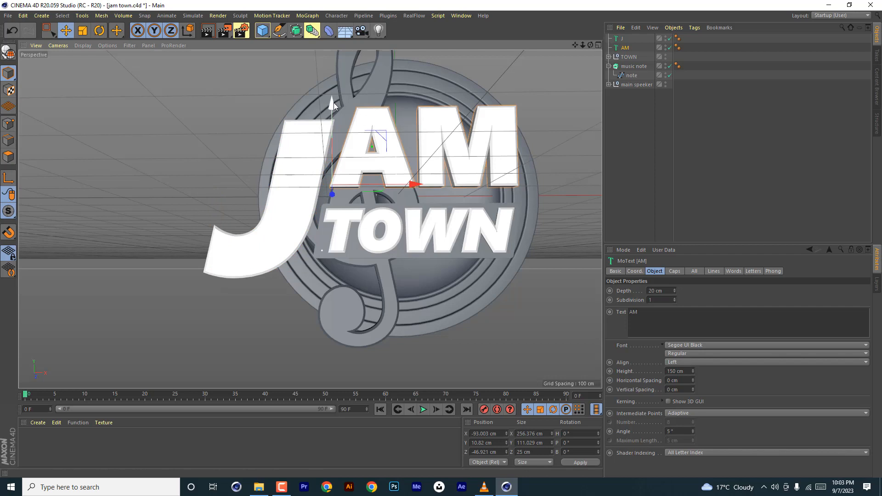
pyautogui.moveTo(332, 105); pyautogui.dragTo(329, 115)
pyautogui.moveTo(416, 195); pyautogui.dragTo(413, 197)
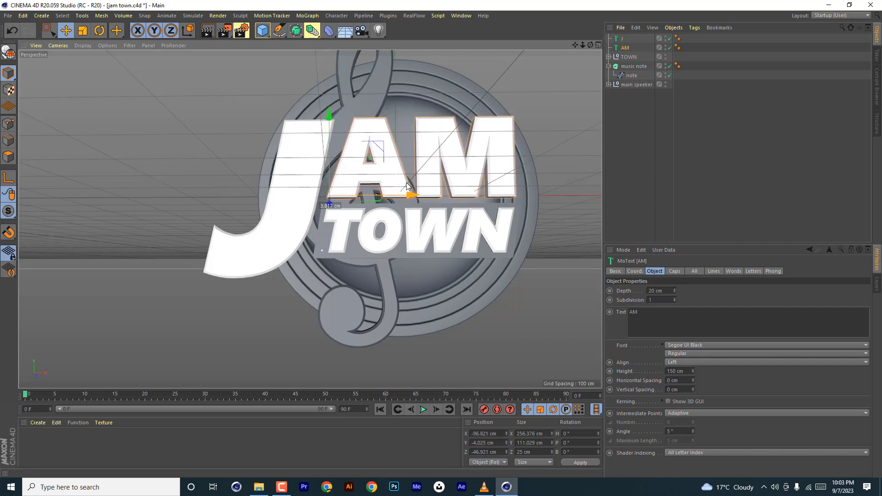
pyautogui.moveTo(328, 112); pyautogui.dragTo(328, 115)
# - Raise the J letter slightly to about Y -107.9 cm and check the lettering's alignment from several angles
pyautogui.click(303, 179)
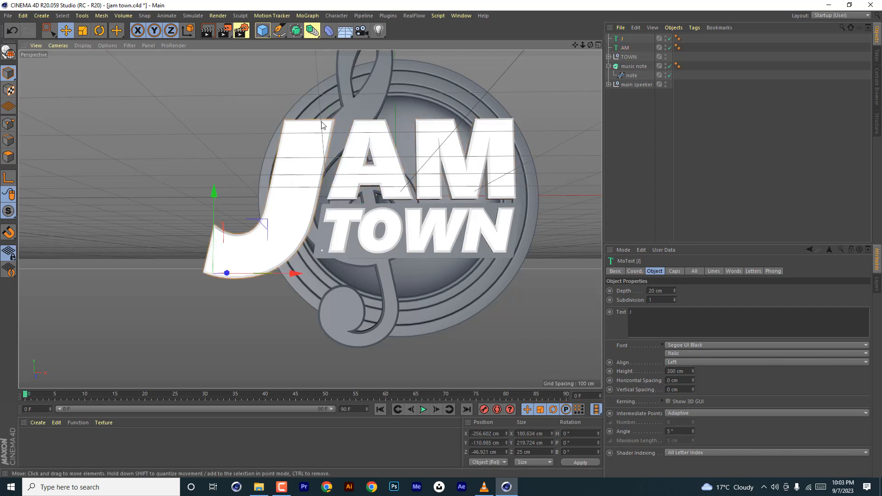
pyautogui.moveTo(213, 193); pyautogui.dragTo(214, 191)
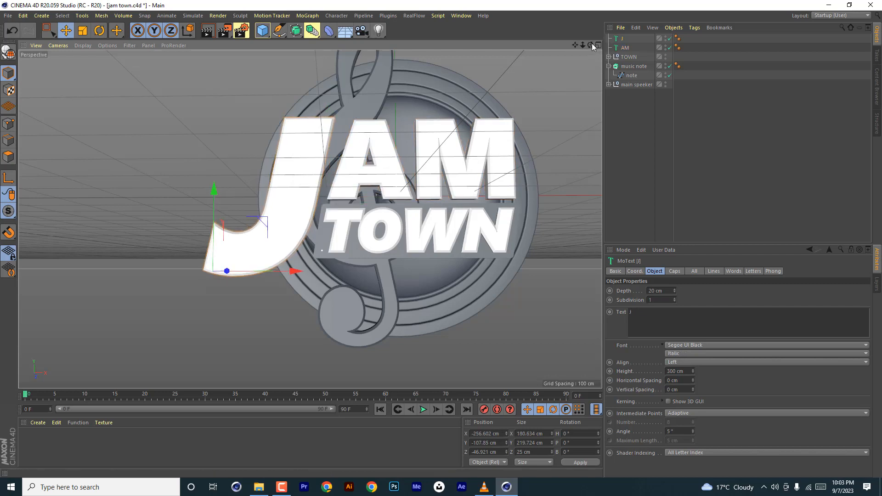
pyautogui.moveTo(591, 45); pyautogui.dragTo(654, 69)
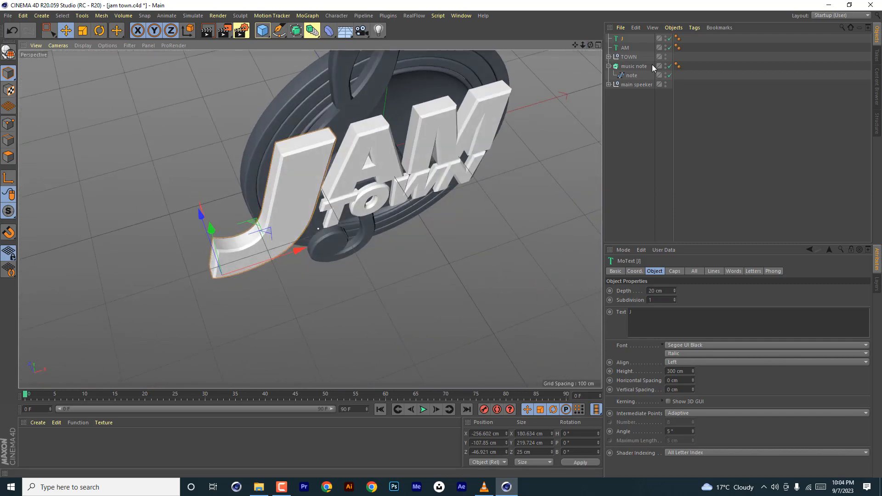
pyautogui.click(492, 124)
pyautogui.moveTo(590, 45); pyautogui.dragTo(511, 80)
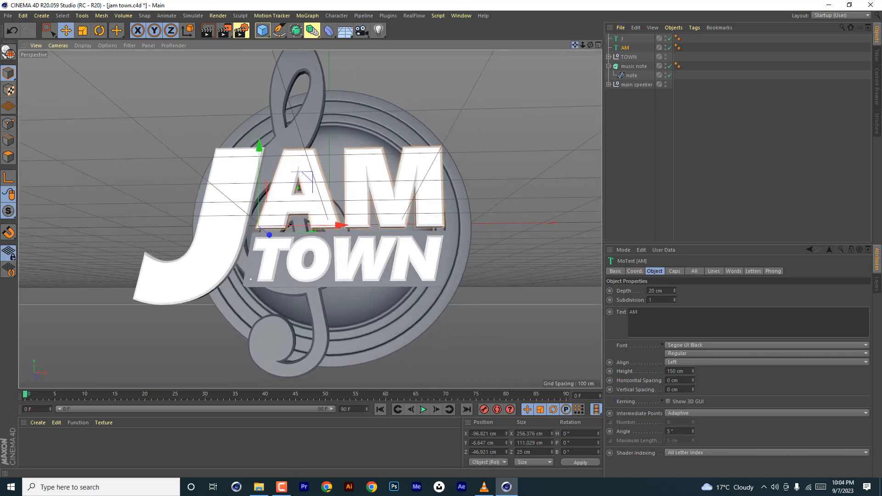